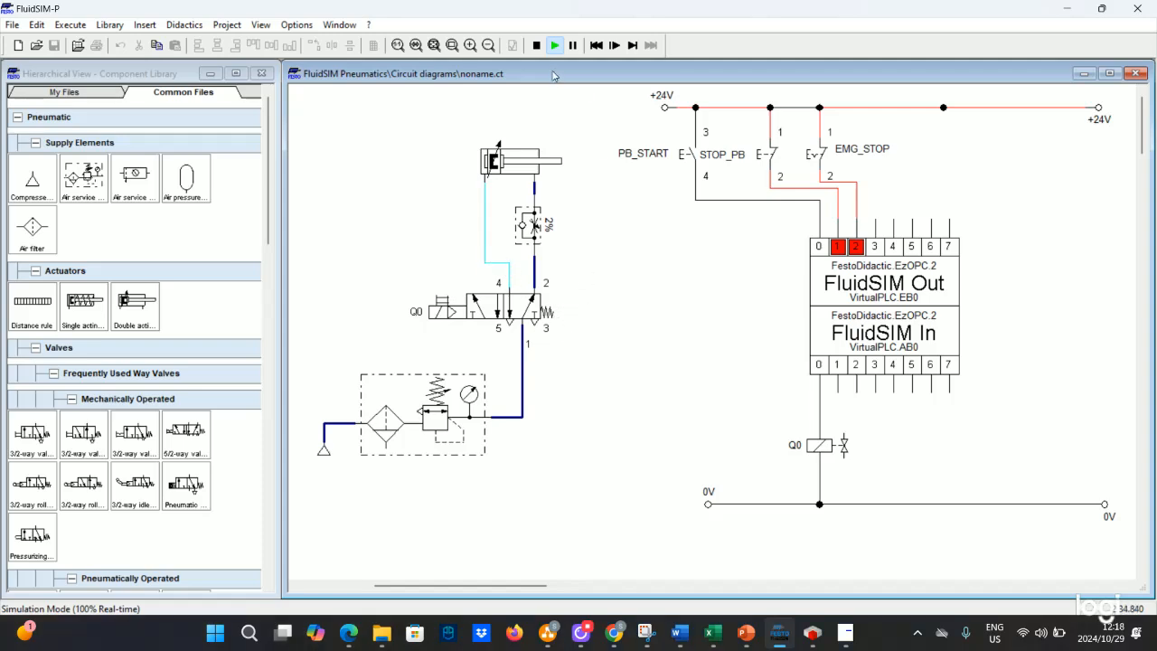
- Stop the running simulation to return to edit mode
{"action": "left_click", "coordinate": [538, 47]}
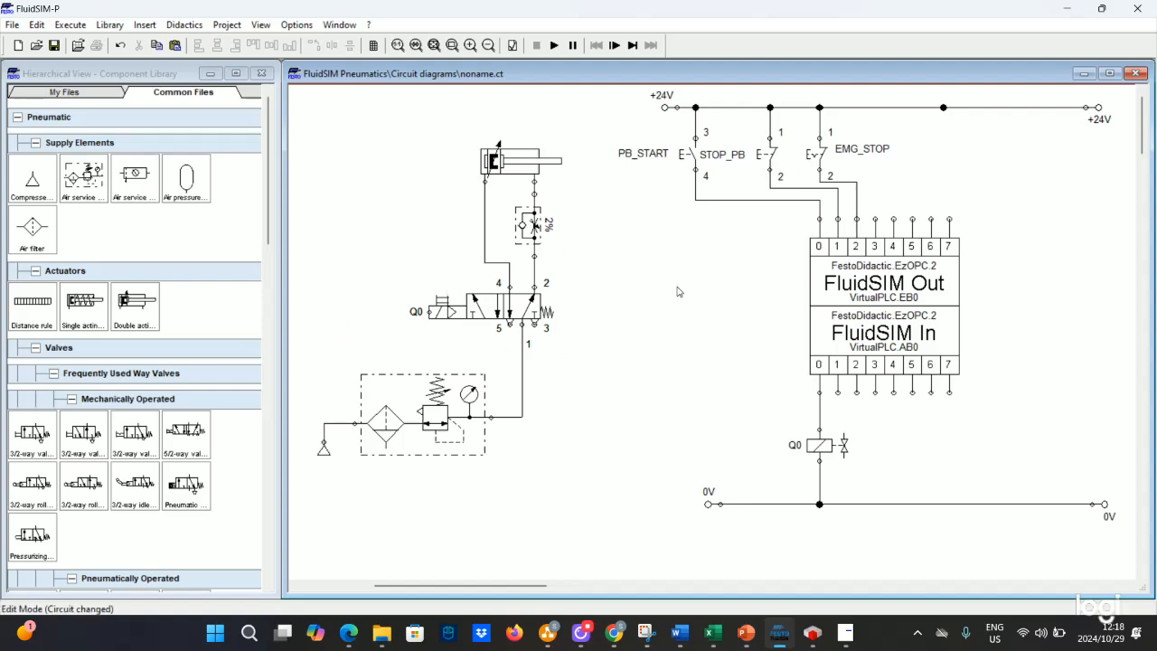
{"action": "left_click", "coordinate": [804, 635]}
{"action": "left_click", "coordinate": [803, 637]}
- Switch to the exercise slides and highlight the phrase about activating a magnetic proximity switch
{"action": "mouse_move", "coordinate": [746, 633]}
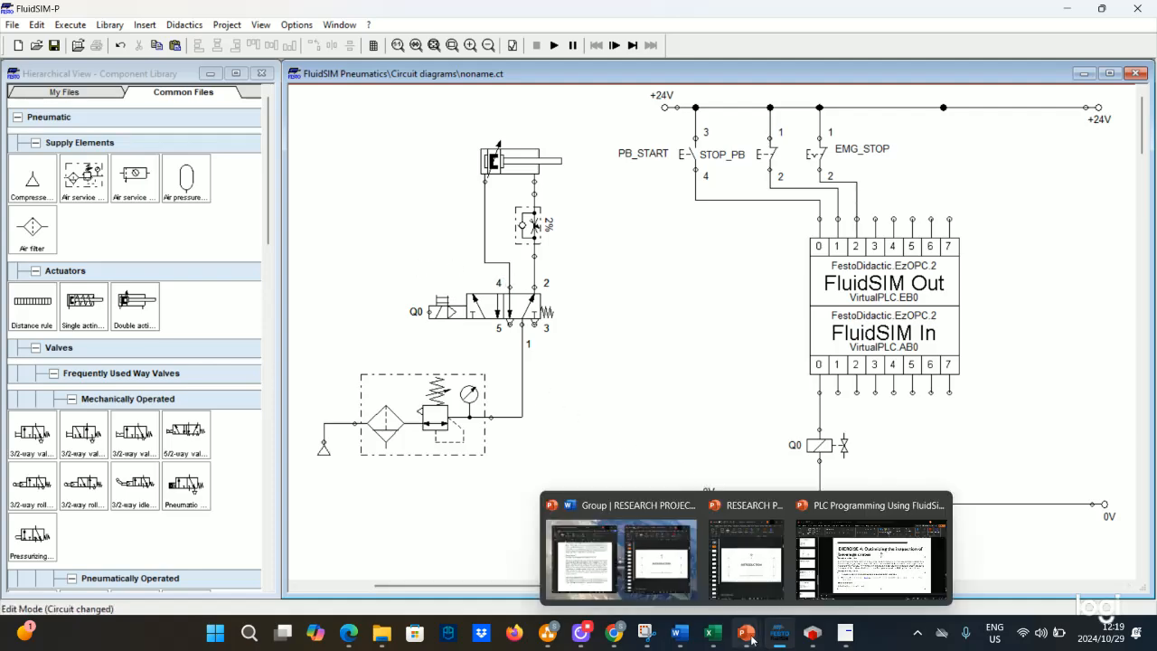
{"action": "left_click", "coordinate": [817, 573]}
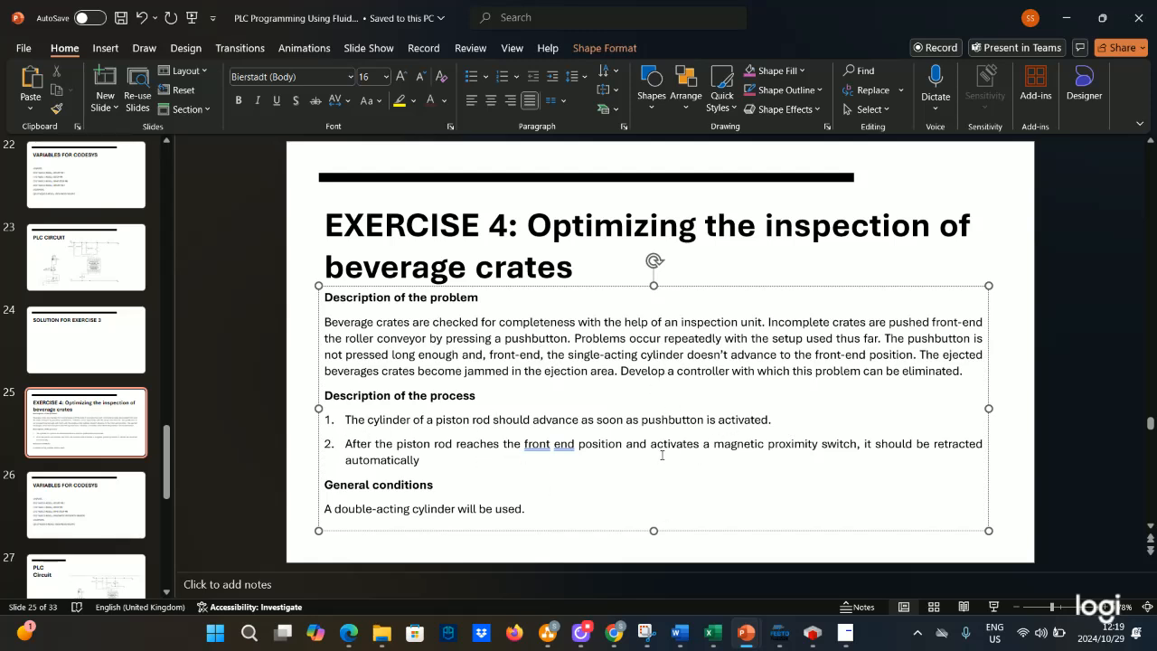
{"action": "left_click_drag", "start_coordinate": [651, 444], "coordinate": [857, 444]}
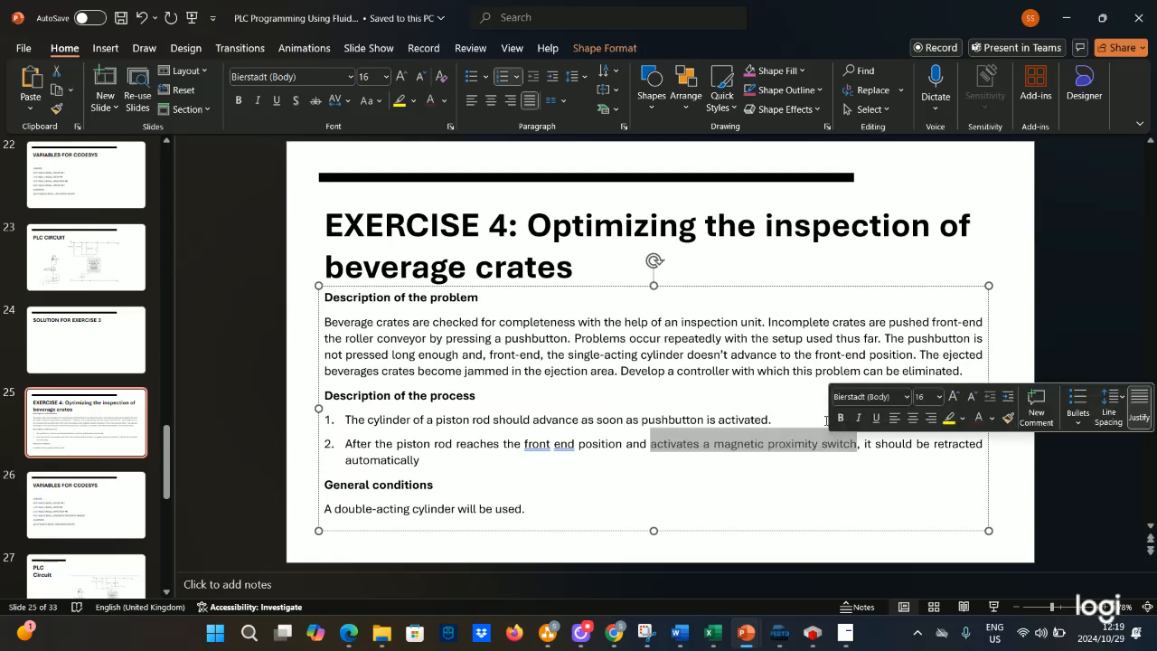
- Review the PLC variable list in CODESYS, including the magnetic proximity sensor input, and return to FluidSIM
{"action": "mouse_move", "coordinate": [828, 621]}
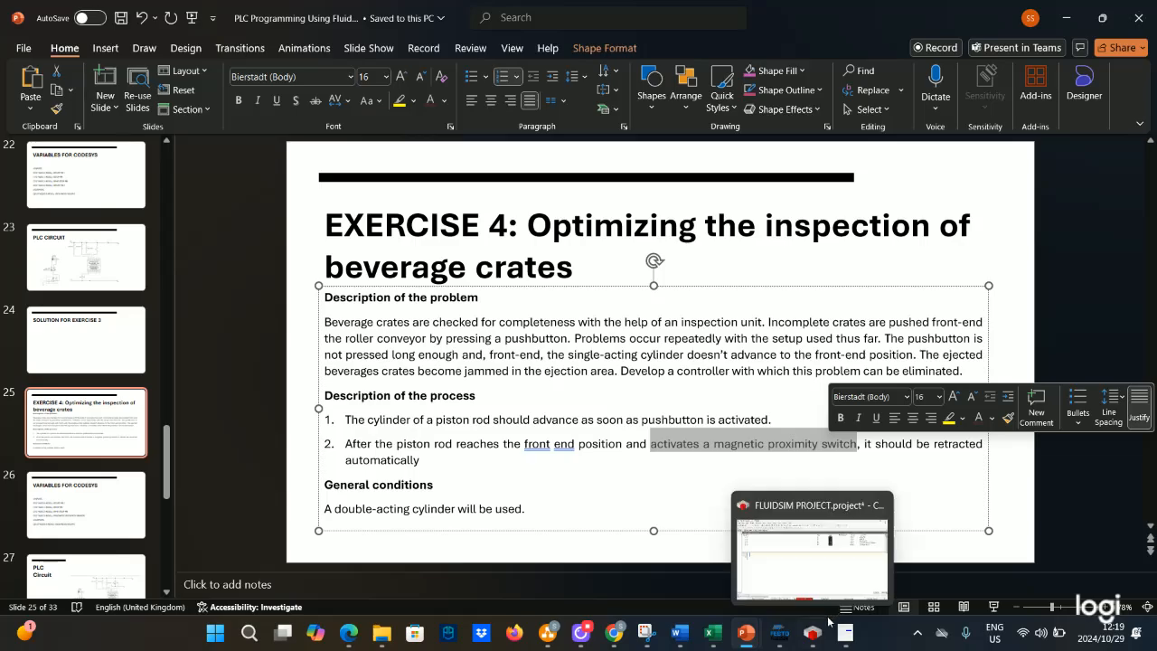
{"action": "left_click", "coordinate": [818, 570]}
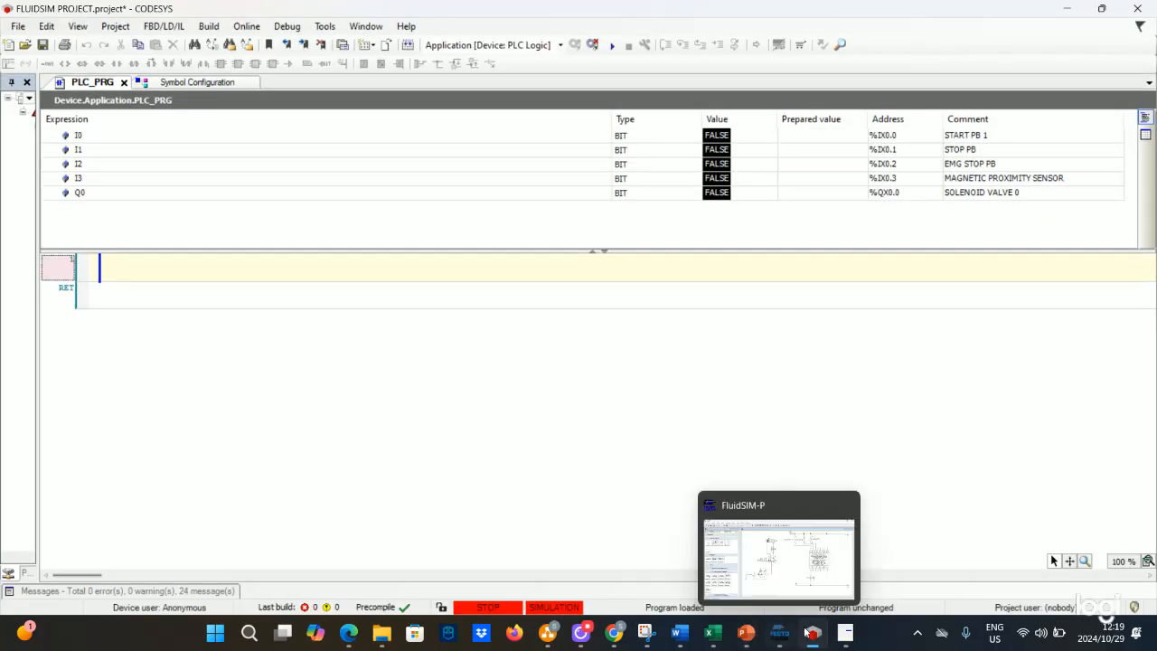
{"action": "left_click", "coordinate": [779, 633]}
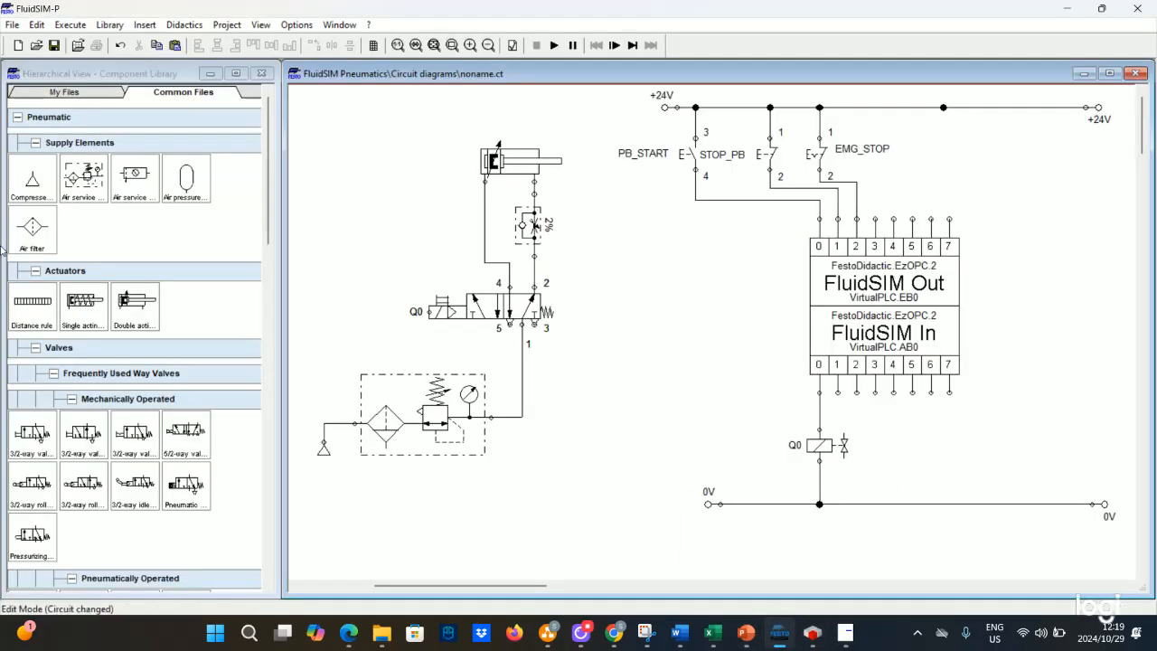
- Place a magnetic proximity switch right of EMG_STOP and connect its supply terminal to the +24V rail
{"action": "scroll", "coordinate": [80, 419], "scroll_direction": "down", "scroll_amount": 15}
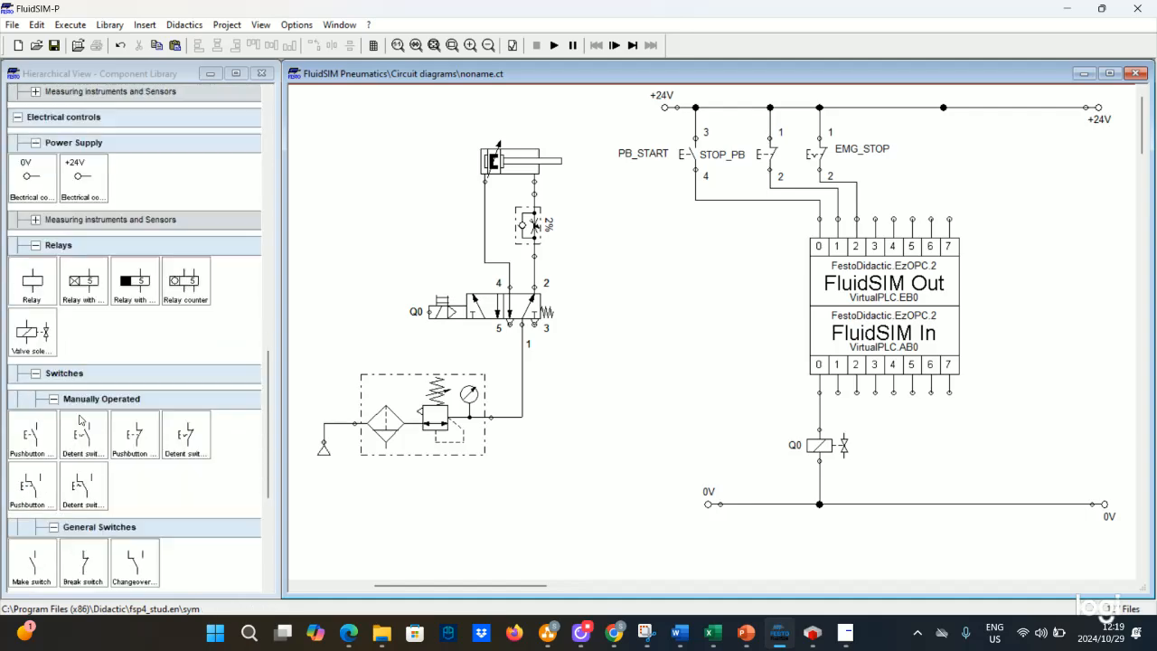
{"action": "scroll", "coordinate": [79, 419], "scroll_direction": "down", "scroll_amount": 5}
{"action": "scroll", "coordinate": [81, 418], "scroll_direction": "up", "scroll_amount": 3}
{"action": "scroll", "coordinate": [81, 418], "scroll_direction": "down", "scroll_amount": 1}
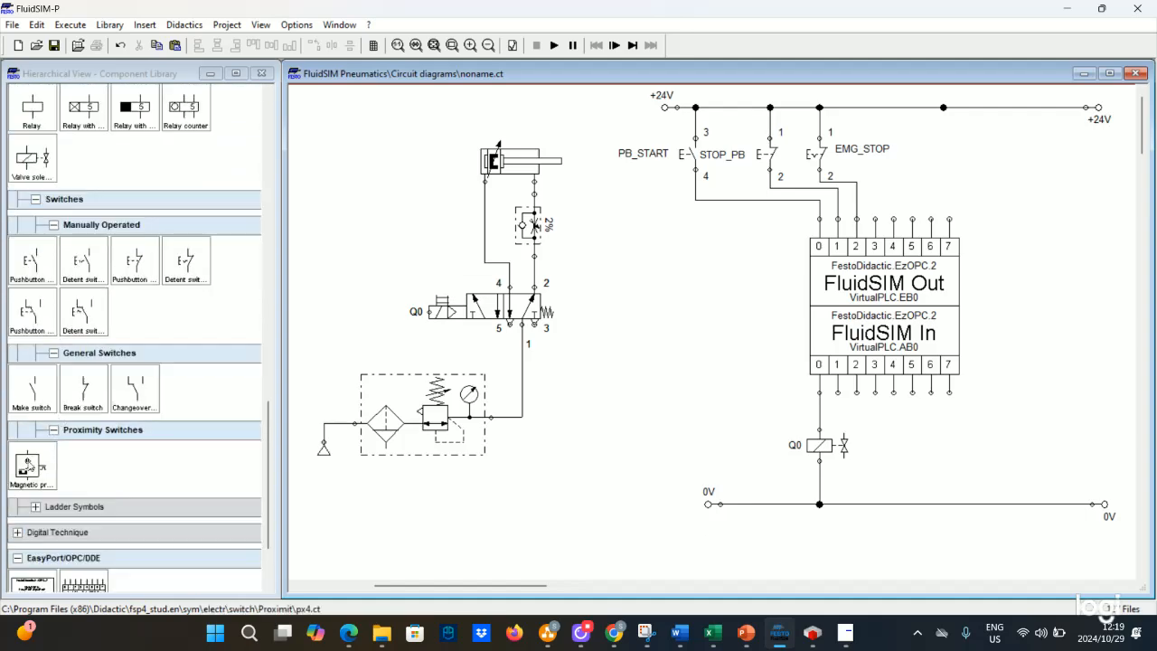
{"action": "left_click_drag", "start_coordinate": [32, 465], "coordinate": [926, 178]}
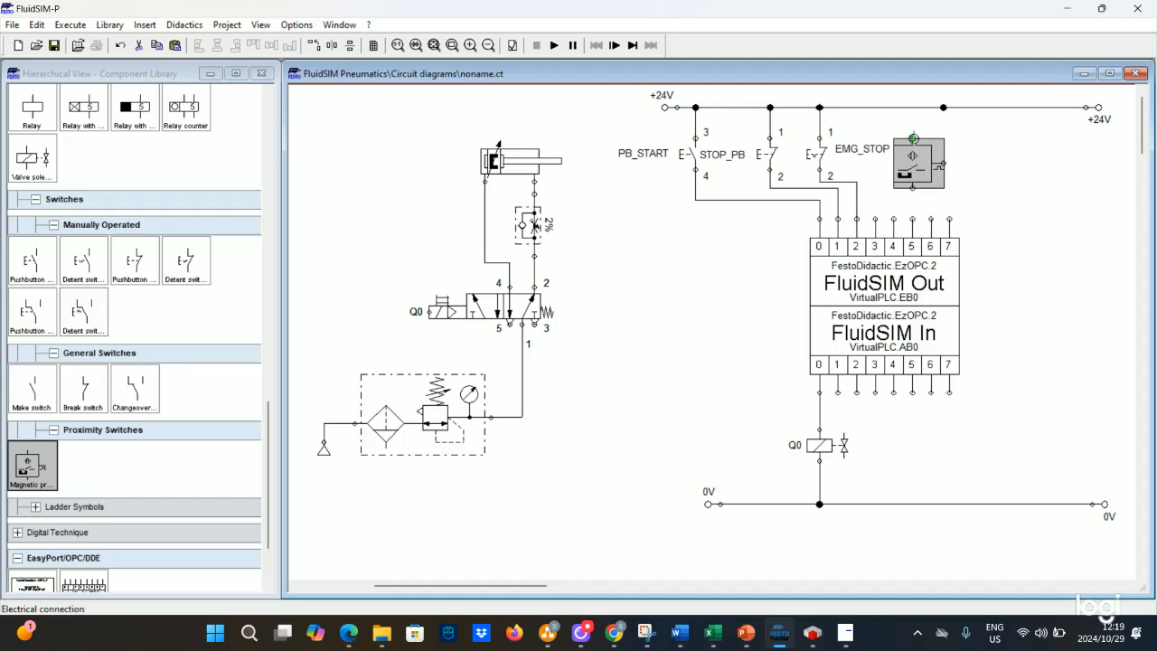
{"action": "left_click", "coordinate": [912, 132]}
{"action": "left_click_drag", "start_coordinate": [912, 132], "coordinate": [911, 108]}
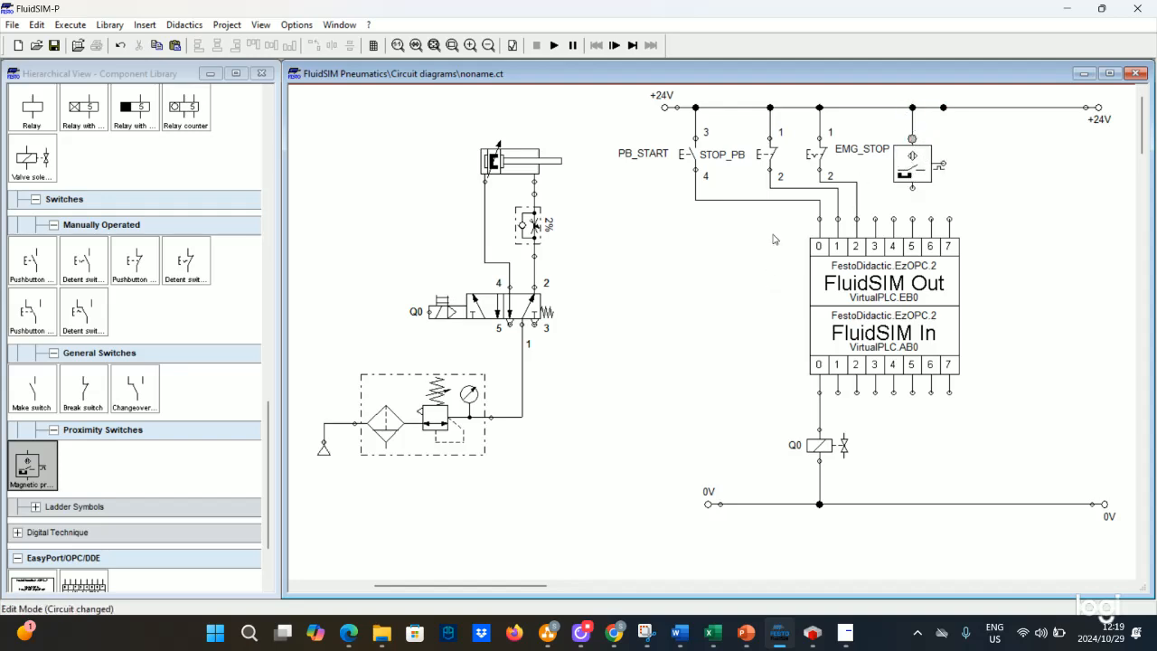
- Move the PLC input/output block and the Q0 solenoid slightly lower to make room
{"action": "left_click_drag", "start_coordinate": [774, 239], "coordinate": [971, 396]}
{"action": "left_click_drag", "start_coordinate": [879, 262], "coordinate": [878, 286]}
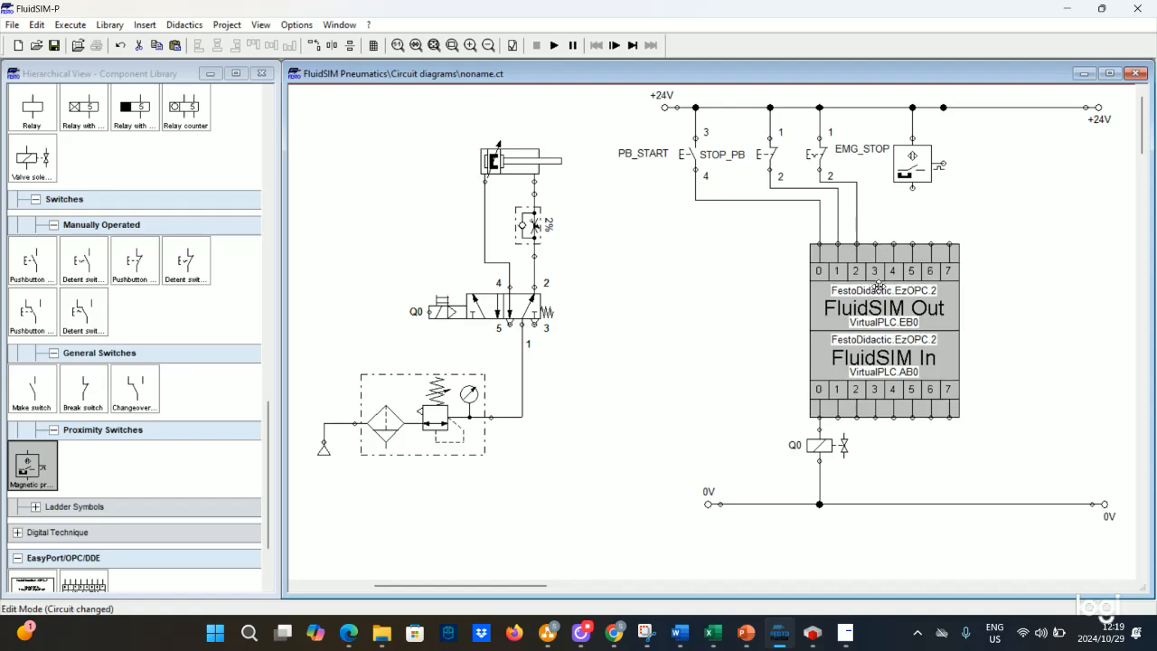
{"action": "left_click_drag", "start_coordinate": [819, 445], "coordinate": [819, 464]}
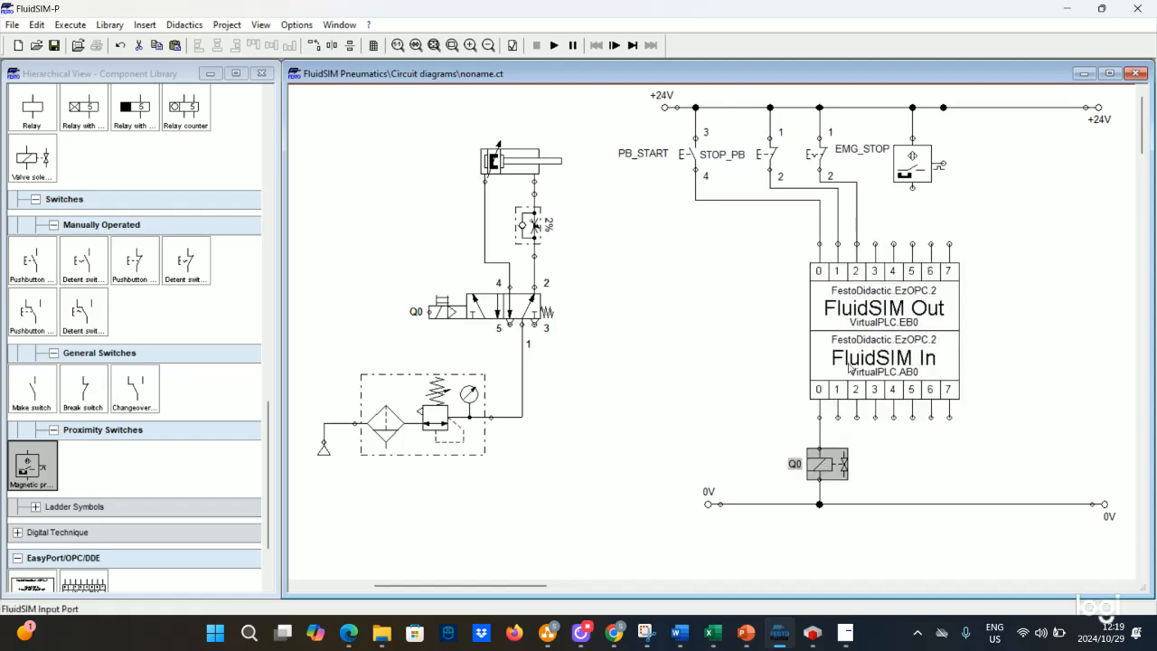
{"action": "left_click", "coordinate": [712, 395]}
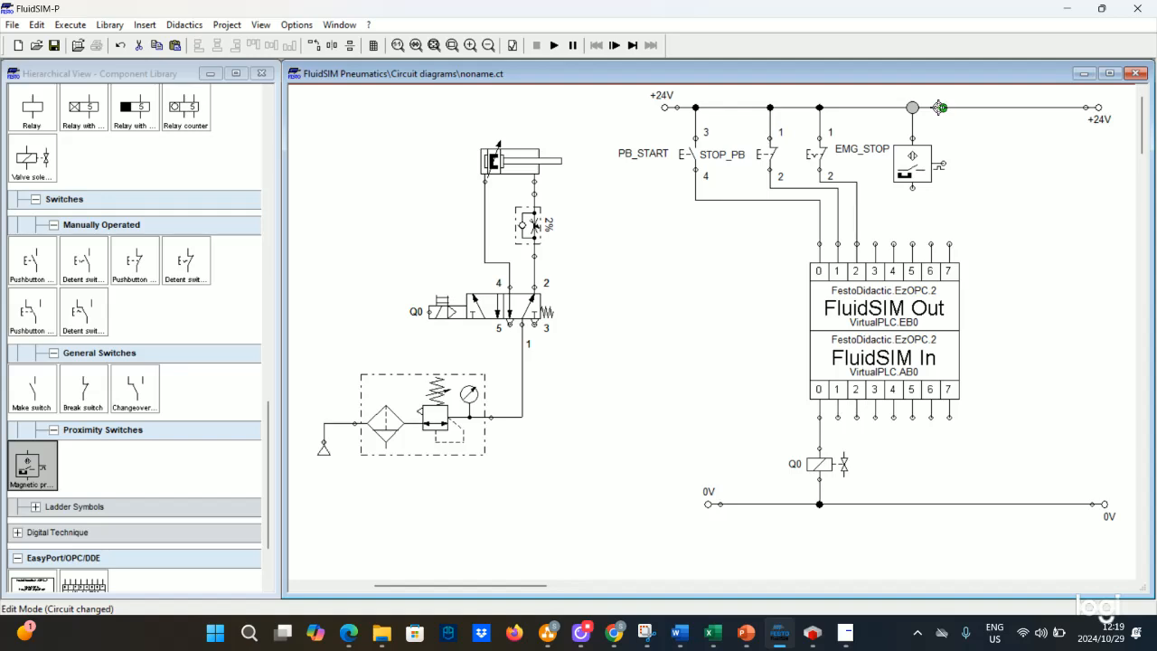
- Shift the proximity switch slightly right and wire its output to PLC input 3, rerouting the wire bend
{"action": "left_click_drag", "start_coordinate": [912, 161], "coordinate": [930, 161]}
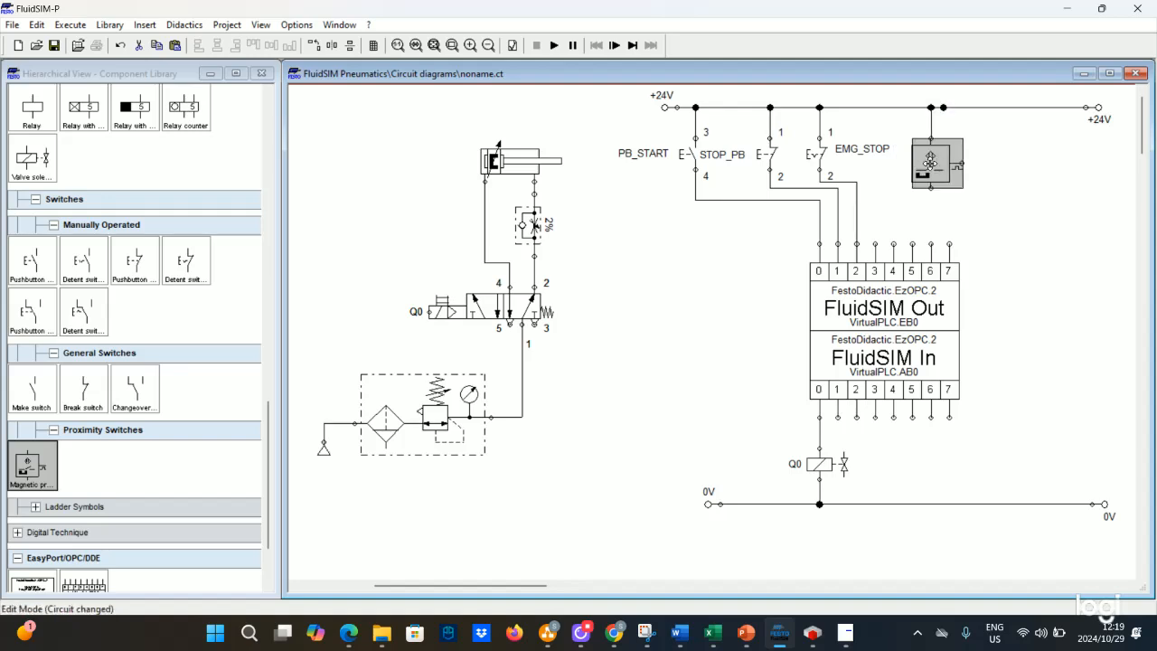
{"action": "left_click", "coordinate": [976, 178]}
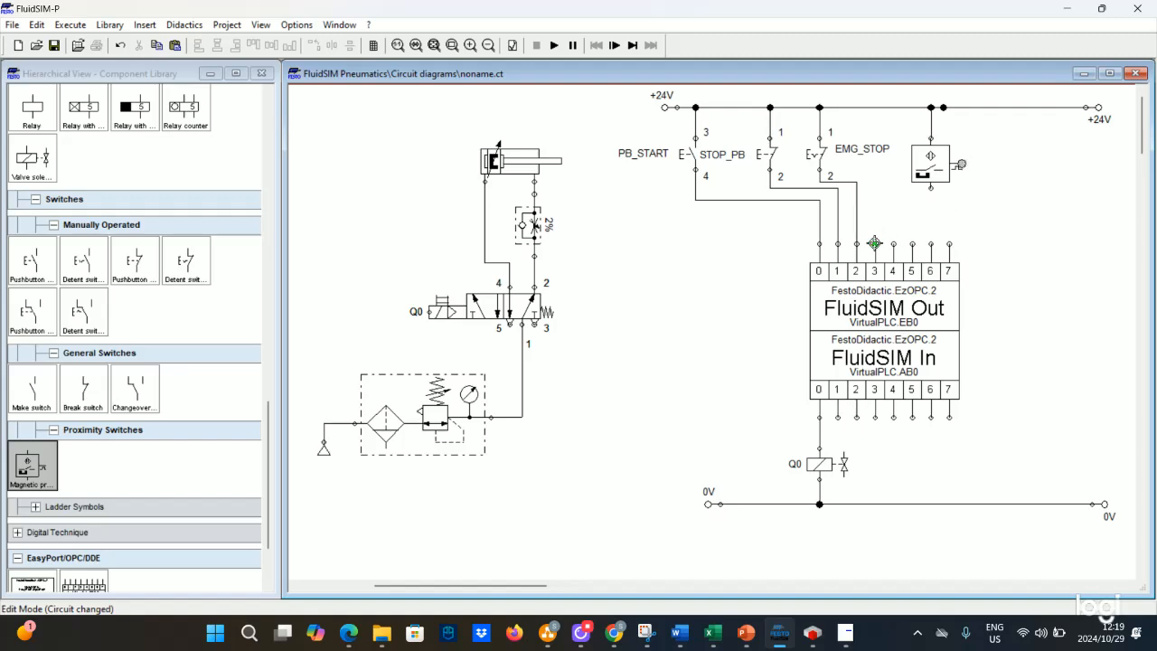
{"action": "left_click_drag", "start_coordinate": [962, 163], "coordinate": [875, 243]}
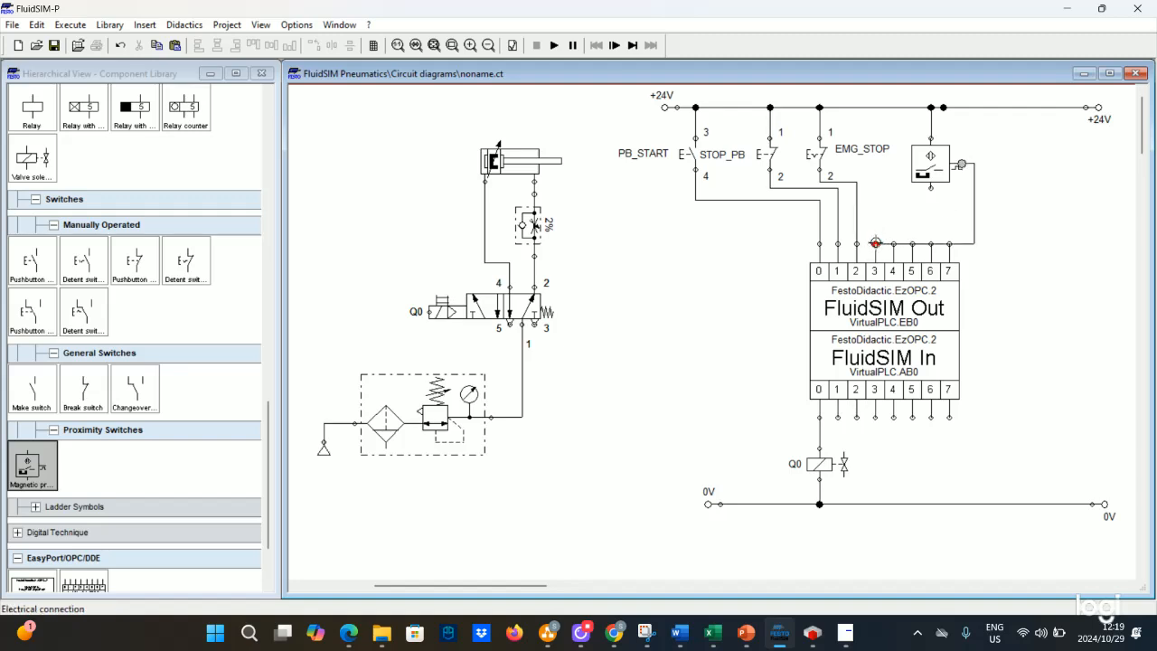
{"action": "left_click", "coordinate": [959, 246]}
{"action": "left_click", "coordinate": [961, 241]}
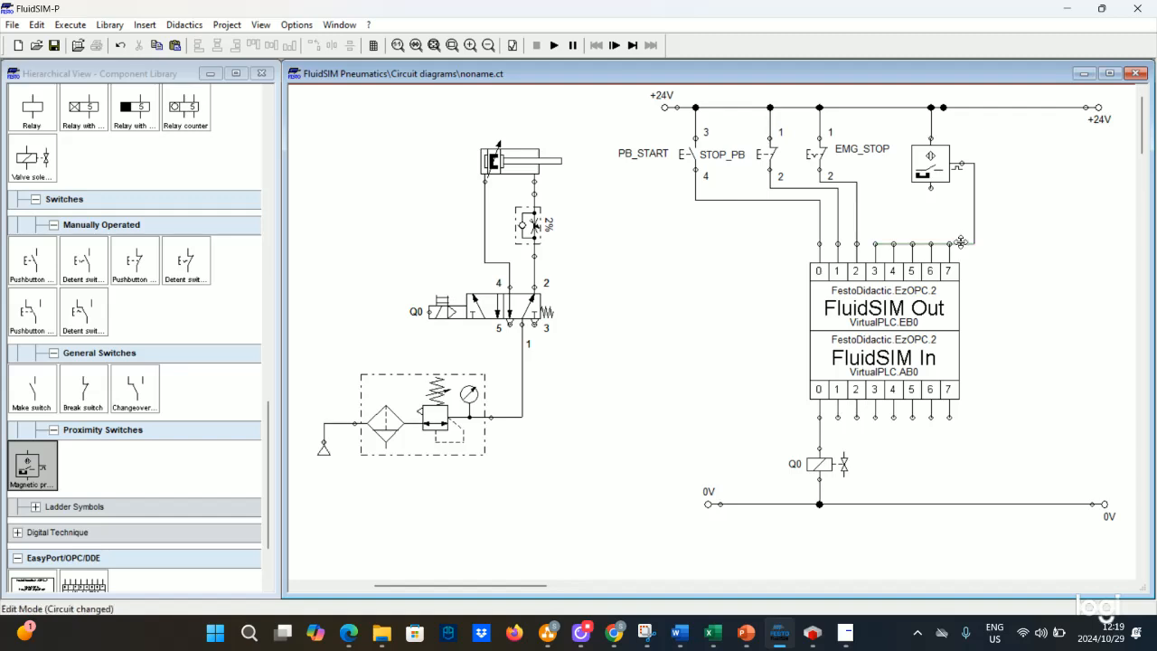
{"action": "left_click_drag", "start_coordinate": [961, 243], "coordinate": [960, 229]}
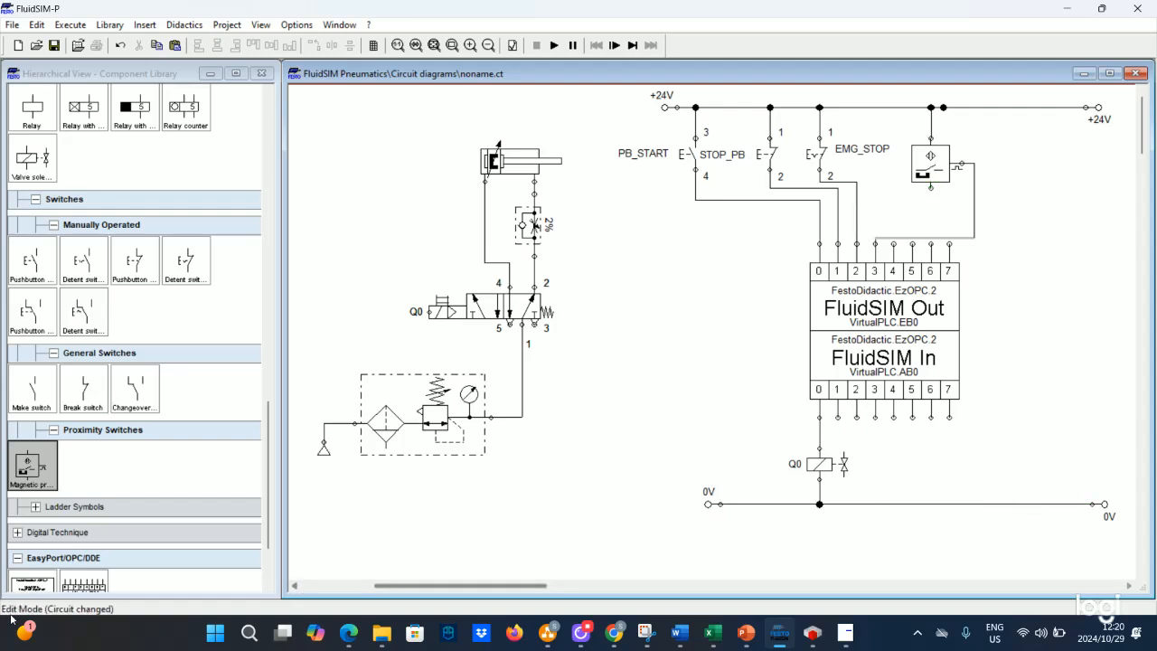
- Place two 0V electrical connections beneath the proximity switch
{"action": "scroll", "coordinate": [68, 506], "scroll_direction": "down", "scroll_amount": 2}
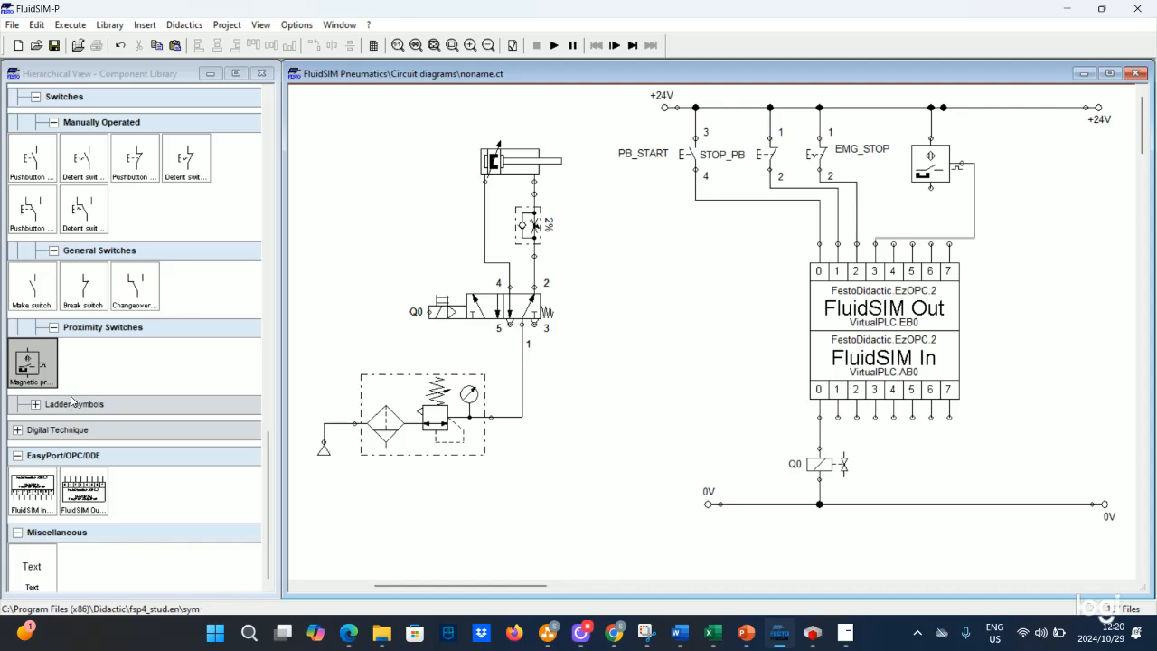
{"action": "scroll", "coordinate": [54, 391], "scroll_direction": "up", "scroll_amount": 3}
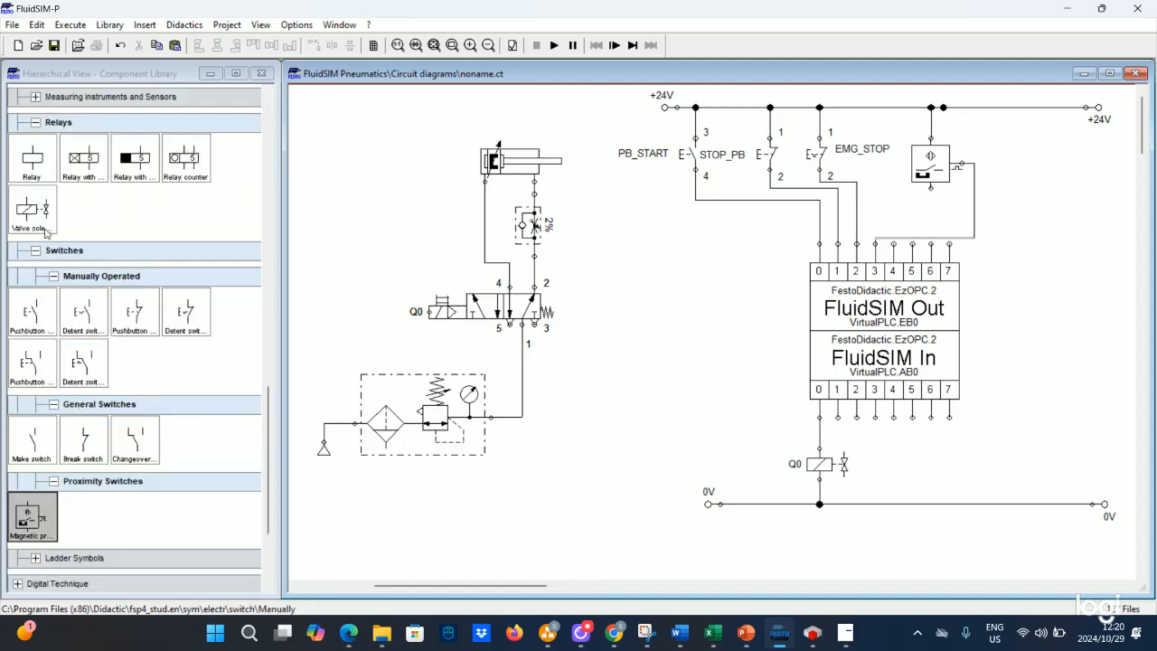
{"action": "scroll", "coordinate": [47, 233], "scroll_direction": "up", "scroll_amount": 5}
{"action": "left_click_drag", "start_coordinate": [20, 309], "coordinate": [883, 215]}
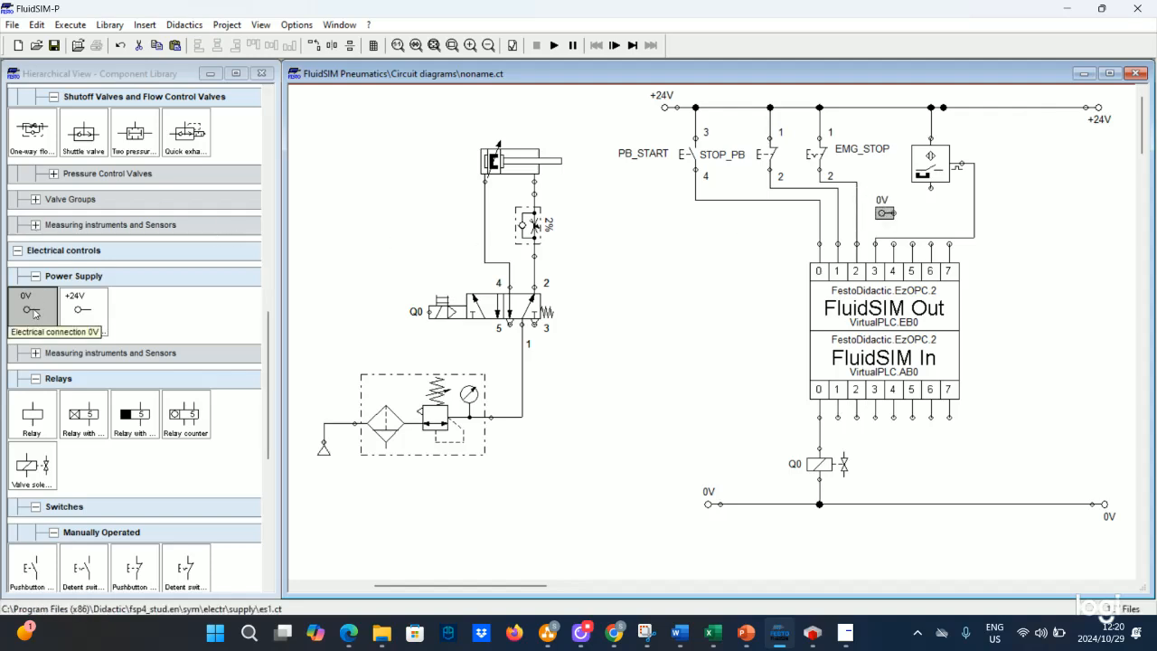
{"action": "left_click_drag", "start_coordinate": [36, 315], "coordinate": [951, 215]}
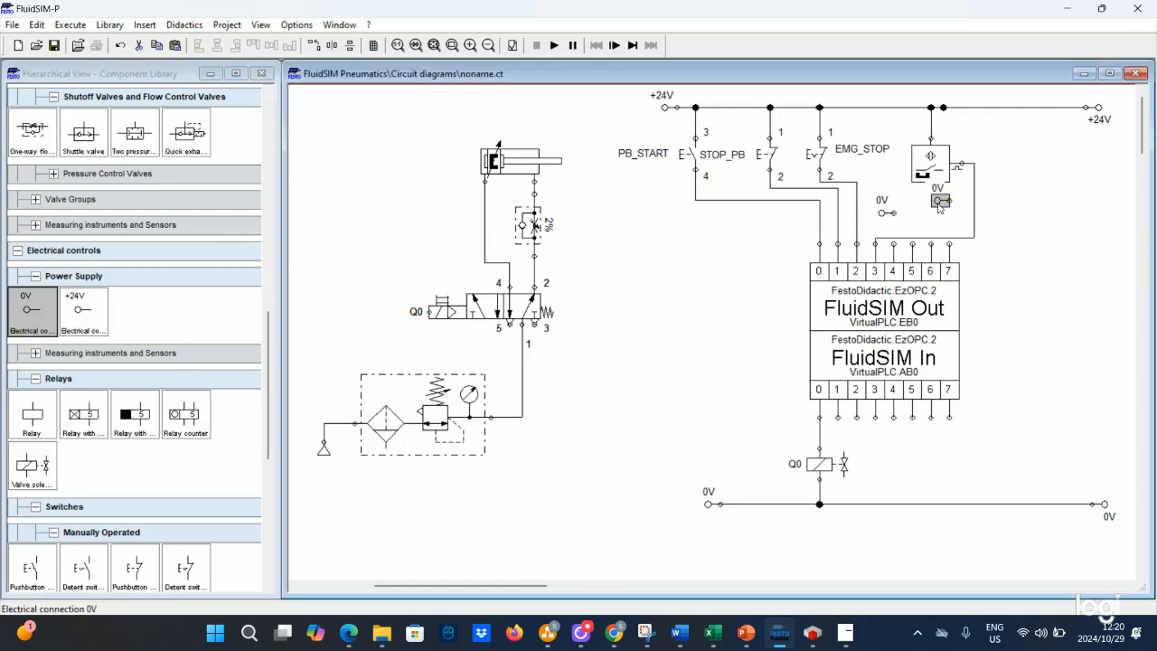
- Rotate the second 0V connection by 180° and reposition it under the switch
{"action": "right_click", "coordinate": [941, 201]}
{"action": "mouse_move", "coordinate": [960, 340]}
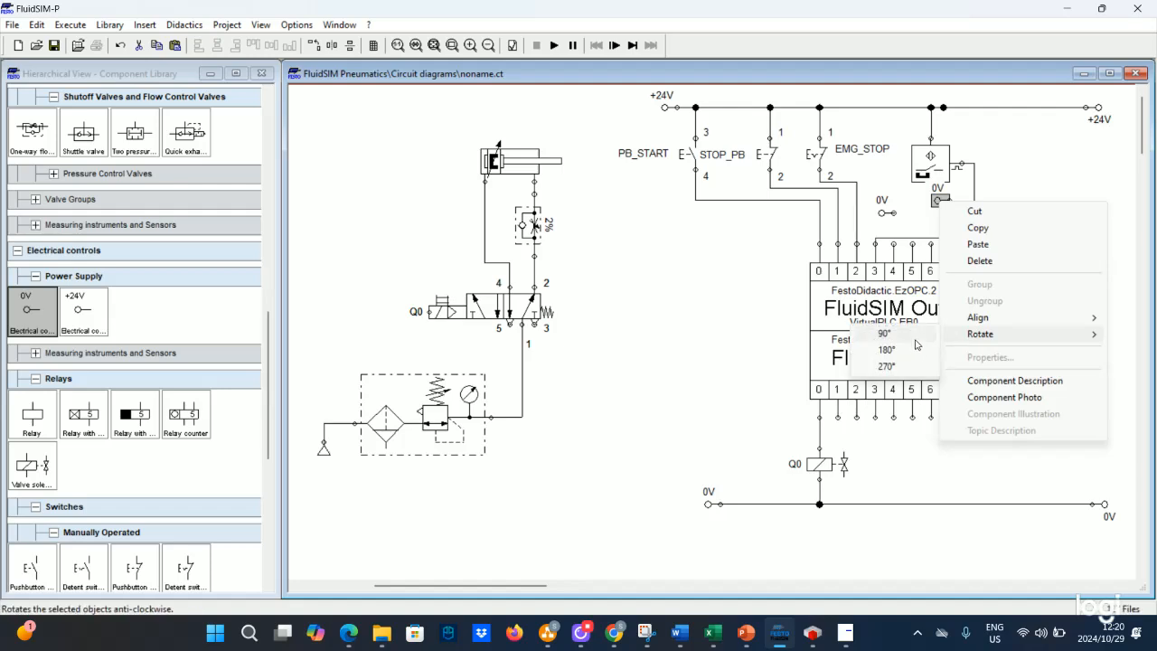
{"action": "left_click", "coordinate": [906, 350]}
{"action": "left_click_drag", "start_coordinate": [943, 205], "coordinate": [953, 217]}
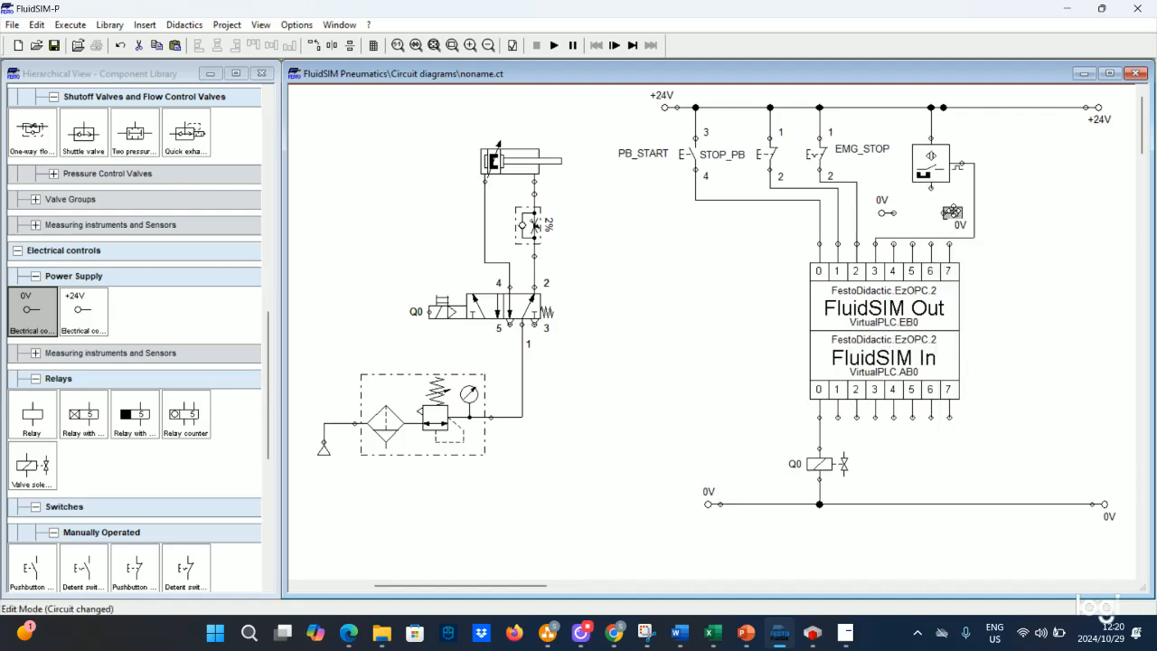
- Wire the two 0V connections together through the proximity switch's 0V terminal
{"action": "left_click", "coordinate": [916, 212]}
{"action": "left_click_drag", "start_coordinate": [944, 212], "coordinate": [895, 212]}
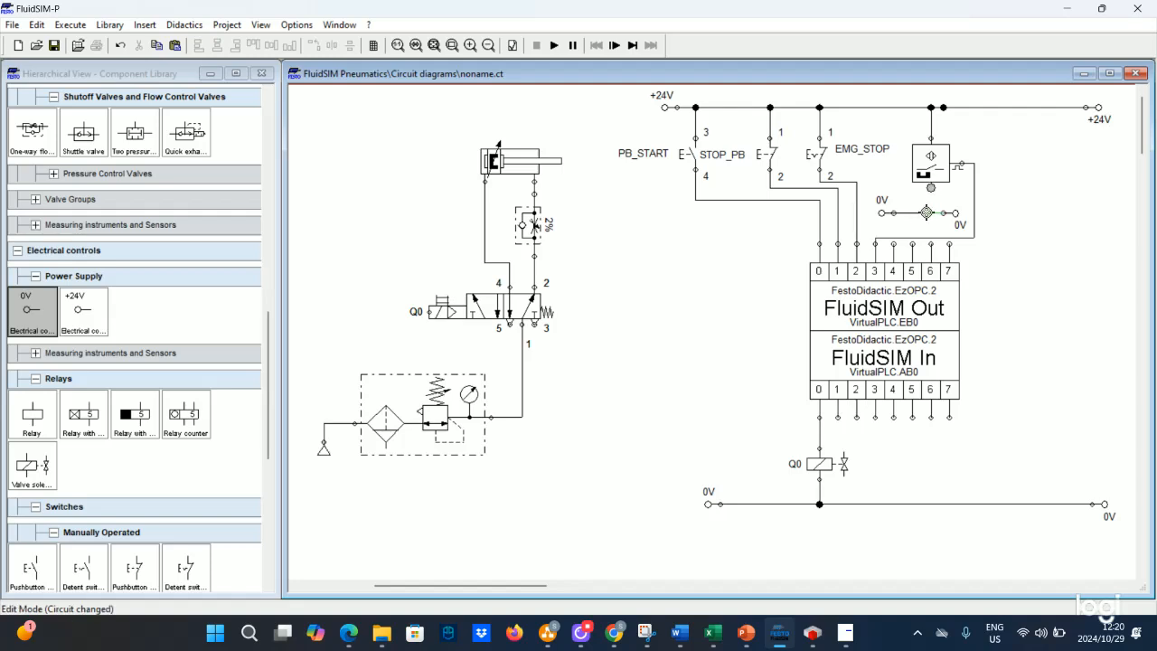
{"action": "left_click_drag", "start_coordinate": [927, 212], "coordinate": [930, 212]}
- Adjust the route of the switch's output wire to PLC input 3
{"action": "left_click", "coordinate": [921, 236]}
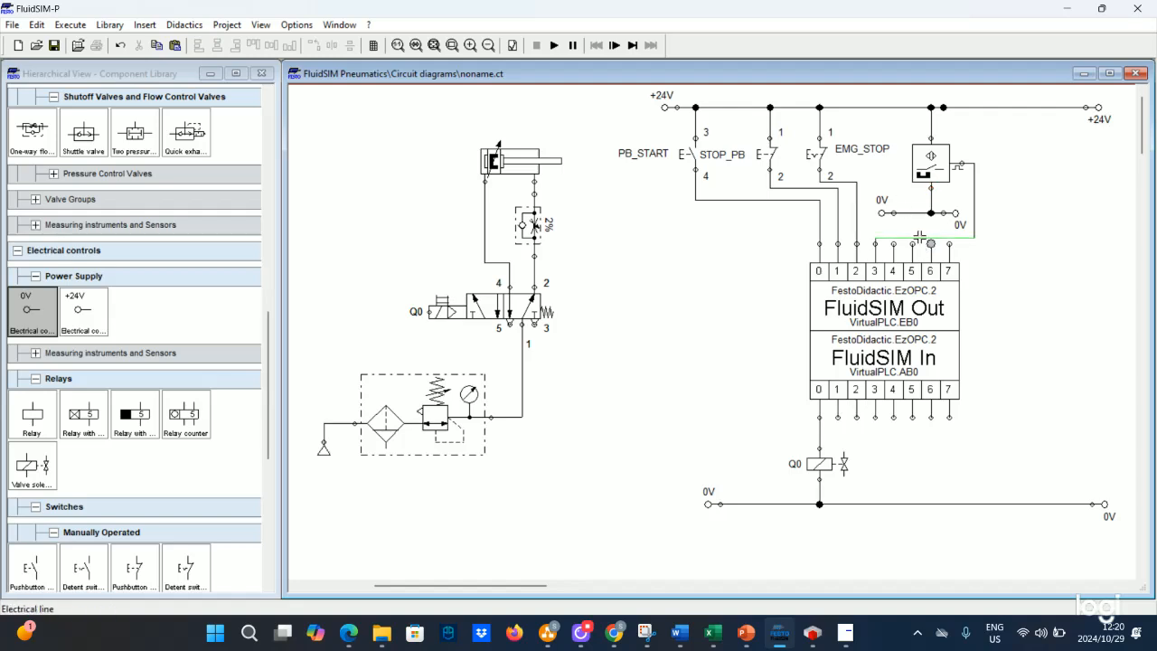
{"action": "left_click_drag", "start_coordinate": [920, 229], "coordinate": [920, 223]}
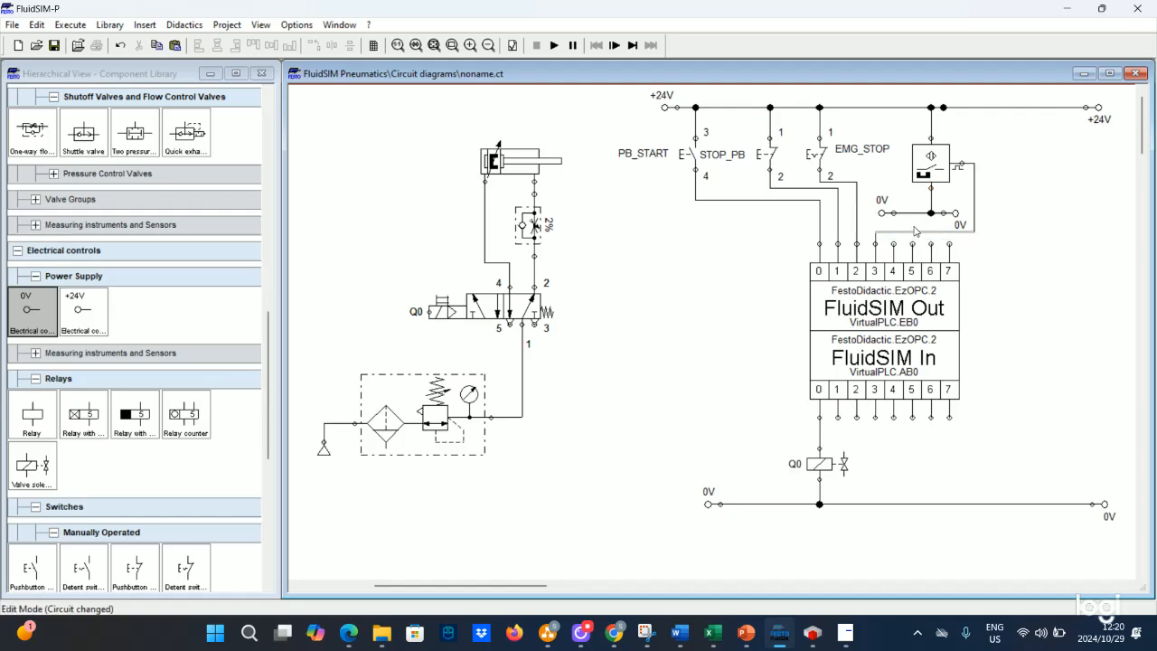
{"action": "left_click", "coordinate": [747, 298]}
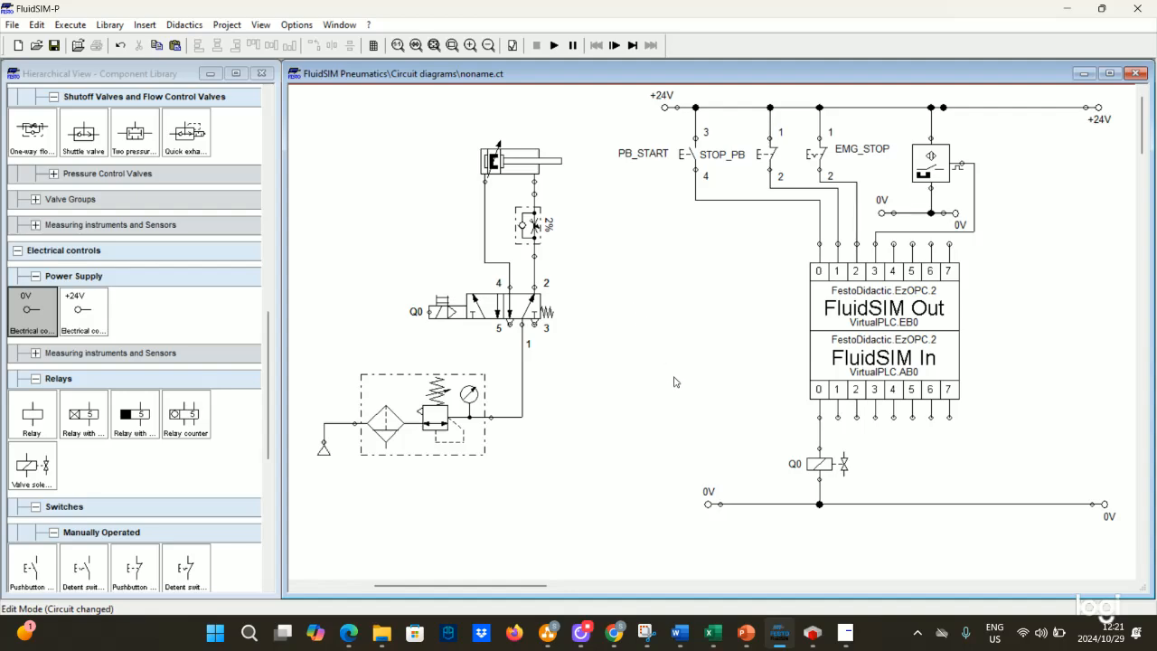
- Check the exercise description in the slides and return to the circuit
{"action": "mouse_move", "coordinate": [746, 633]}
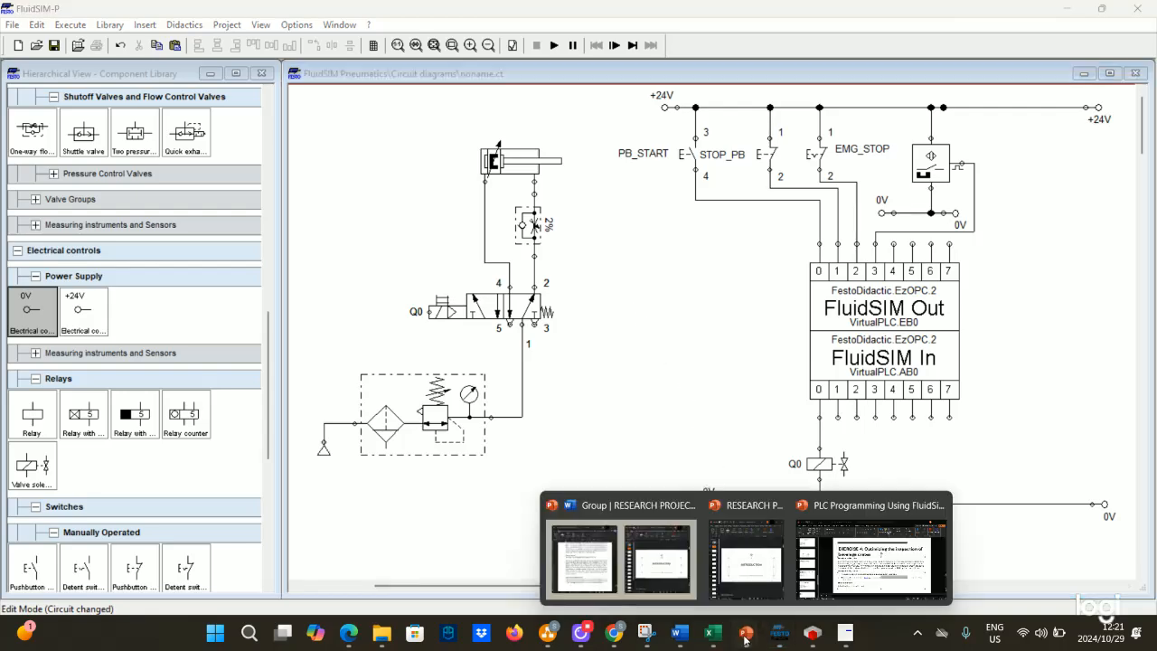
{"action": "left_click", "coordinate": [910, 557]}
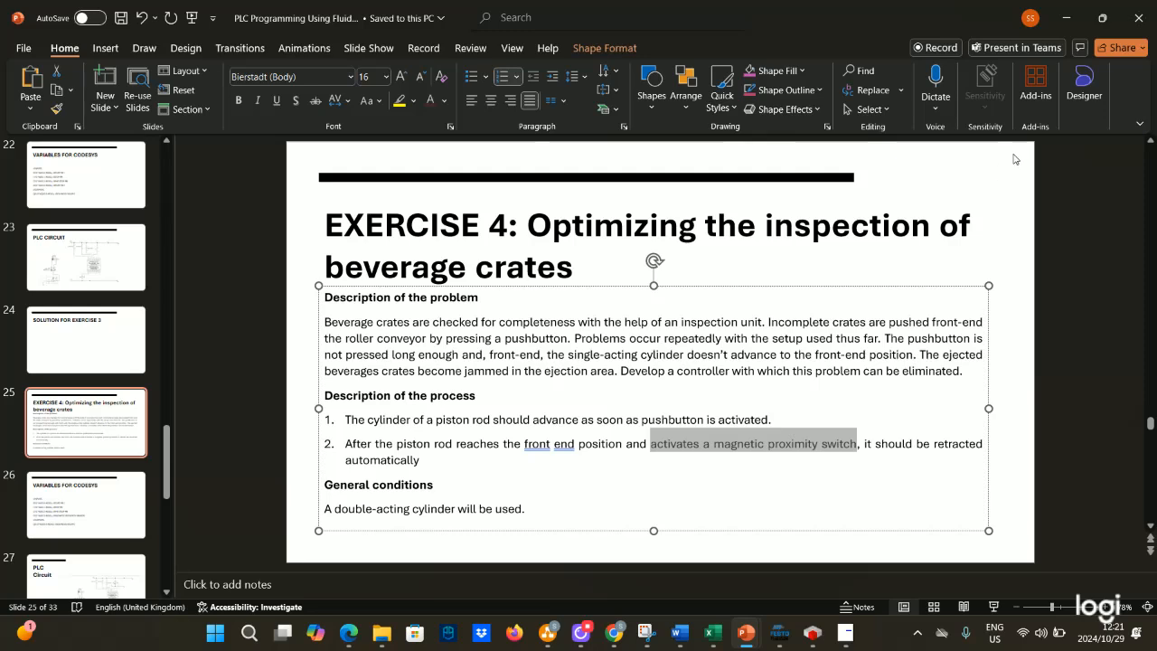
{"action": "left_click", "coordinate": [1067, 18]}
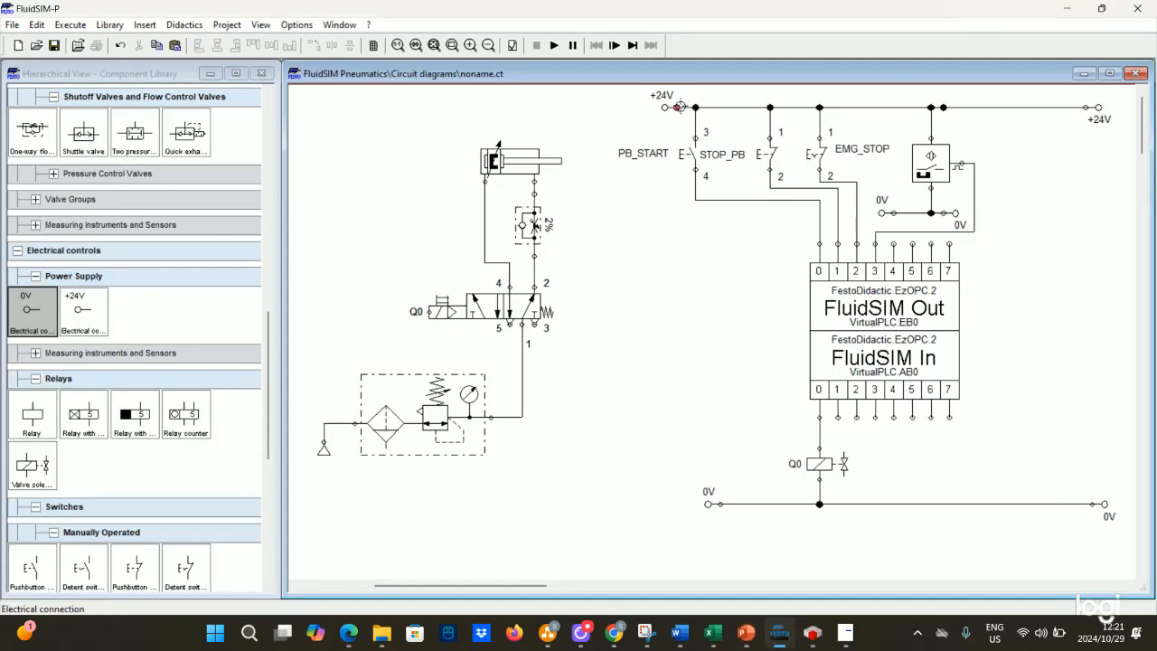
- Label the magnetic proximity switch FP
{"action": "double_click", "coordinate": [931, 161]}
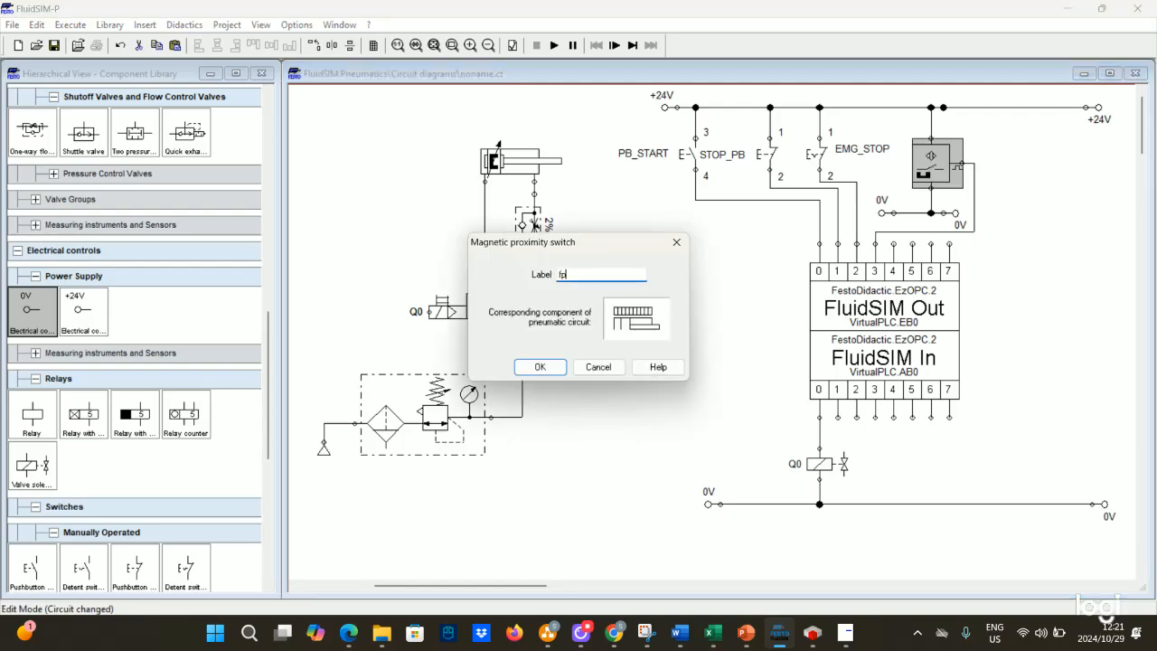
{"action": "key", "text": "Return"}
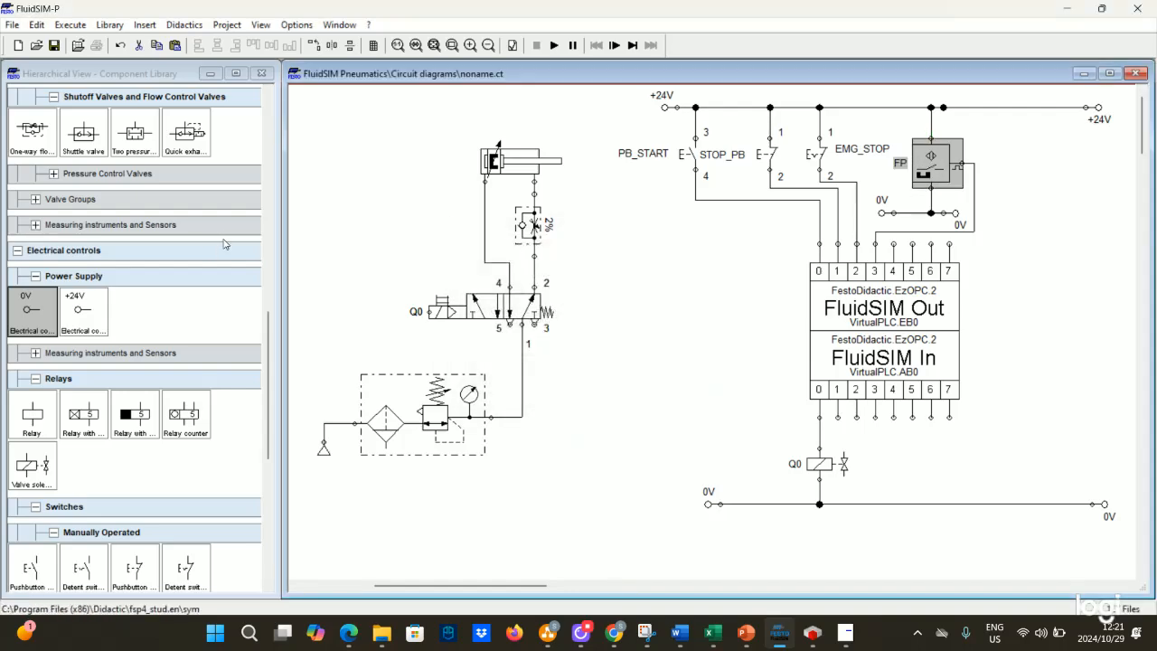
{"action": "scroll", "coordinate": [224, 244], "scroll_direction": "up", "scroll_amount": 15}
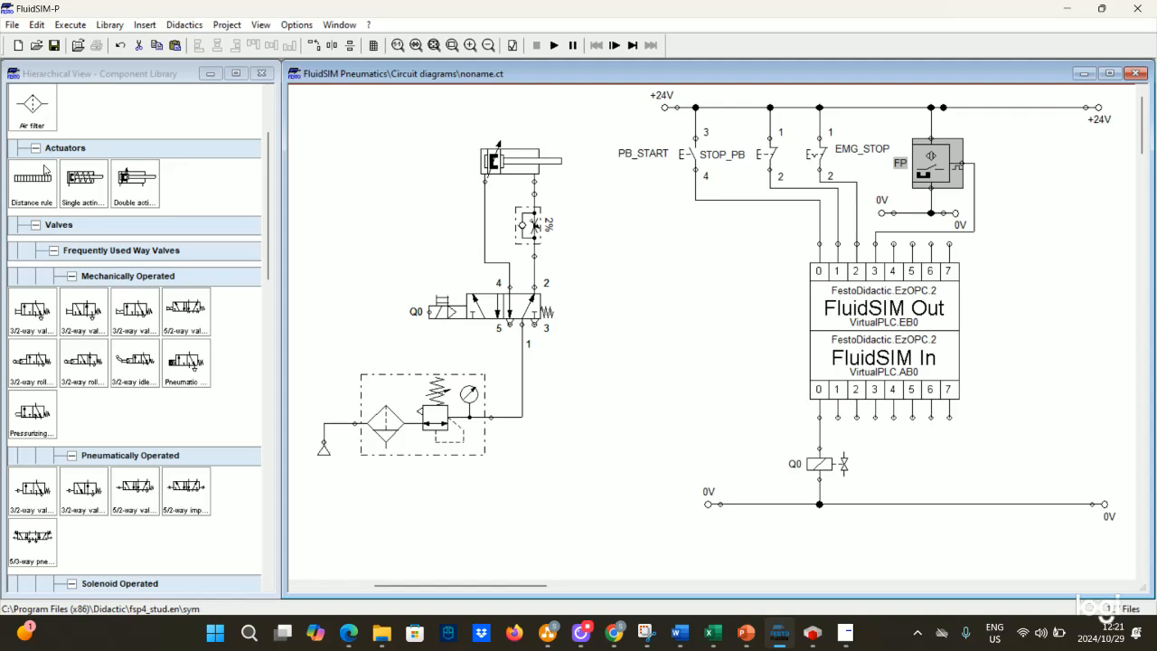
- Place a distance rule above the cylinder and label it FP
{"action": "left_click_drag", "start_coordinate": [44, 168], "coordinate": [509, 129]}
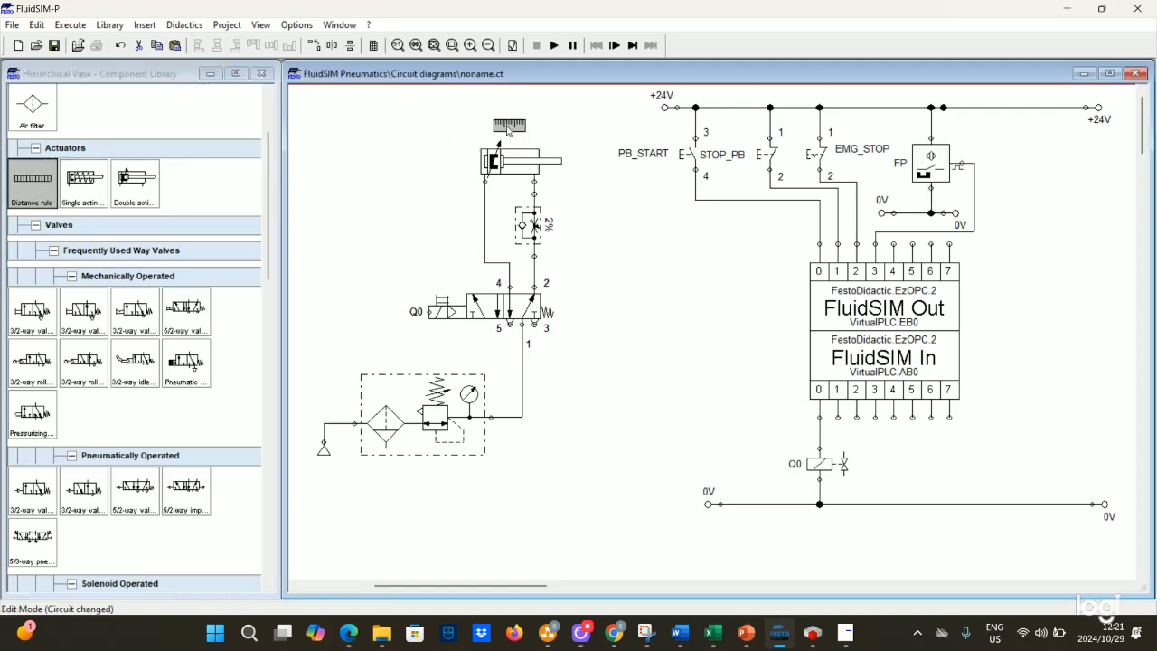
{"action": "double_click", "coordinate": [508, 127]}
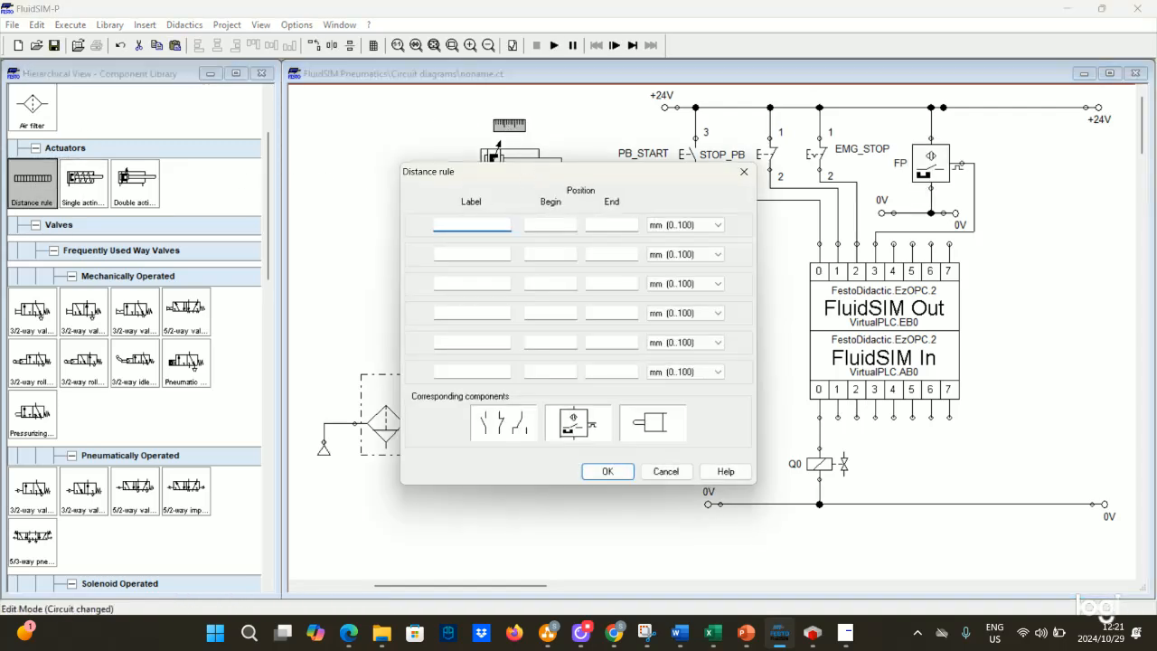
{"action": "left_click", "coordinate": [538, 224]}
{"action": "left_click", "coordinate": [622, 225]}
{"action": "left_click", "coordinate": [604, 472]}
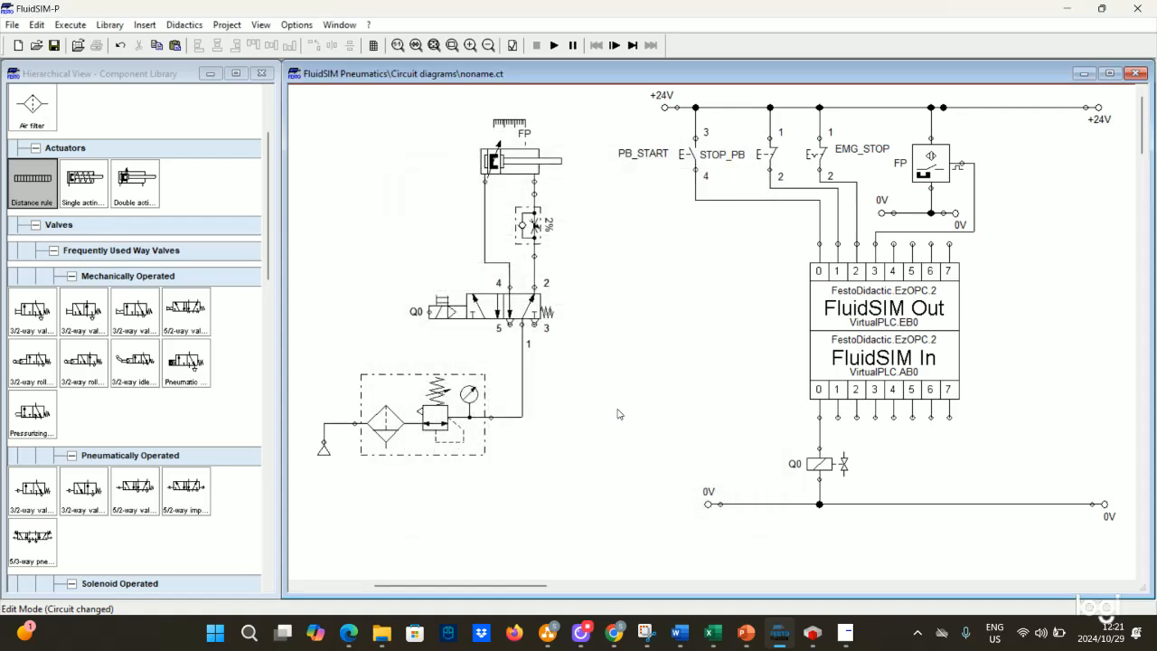
- Replace the single-solenoid valve with a 5/2-way double solenoid valve and connect its port 1 to the air supply line
{"action": "left_click", "coordinate": [521, 313]}
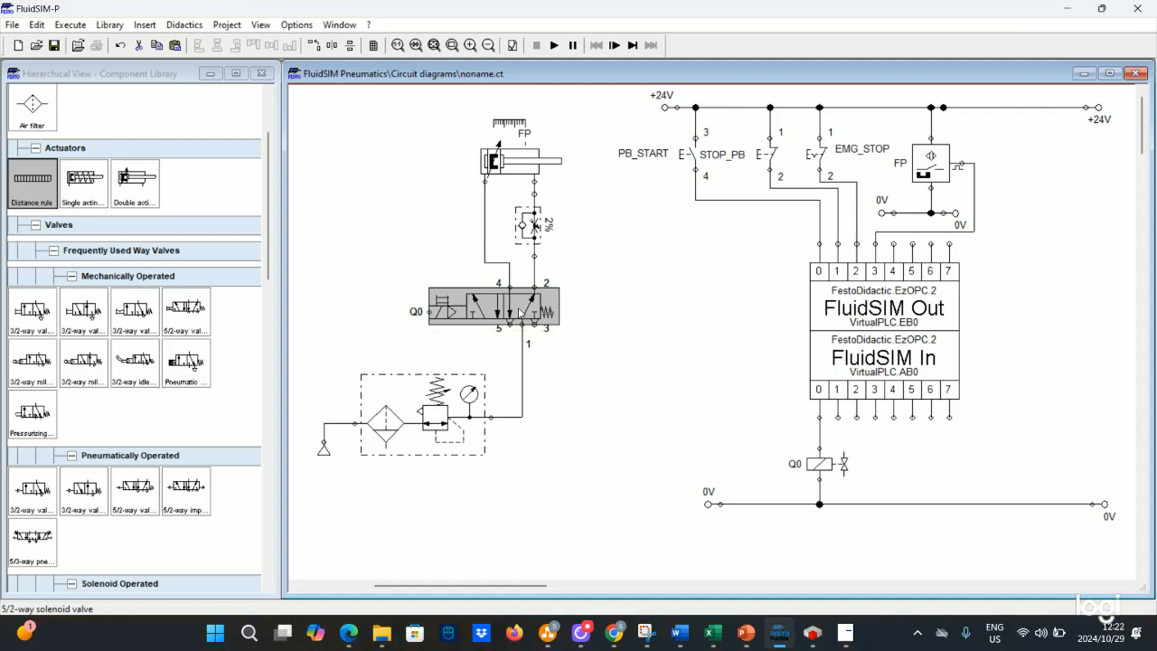
{"action": "right_click", "coordinate": [522, 313]}
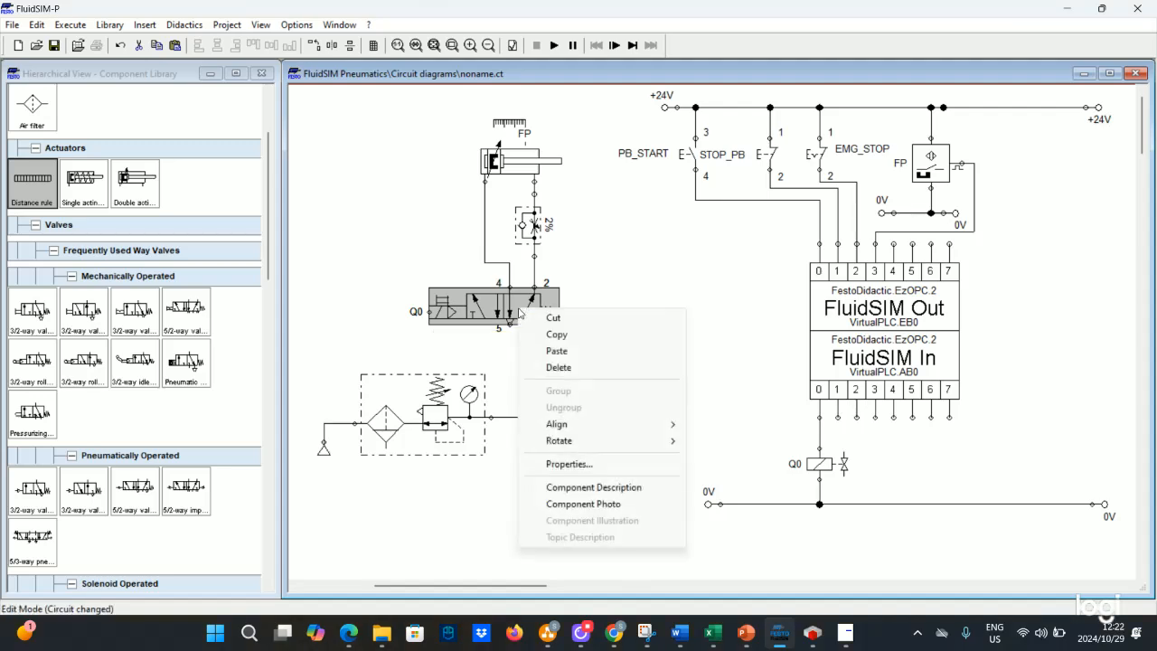
{"action": "left_click", "coordinate": [557, 368]}
{"action": "scroll", "coordinate": [102, 289], "scroll_direction": "down", "scroll_amount": 3}
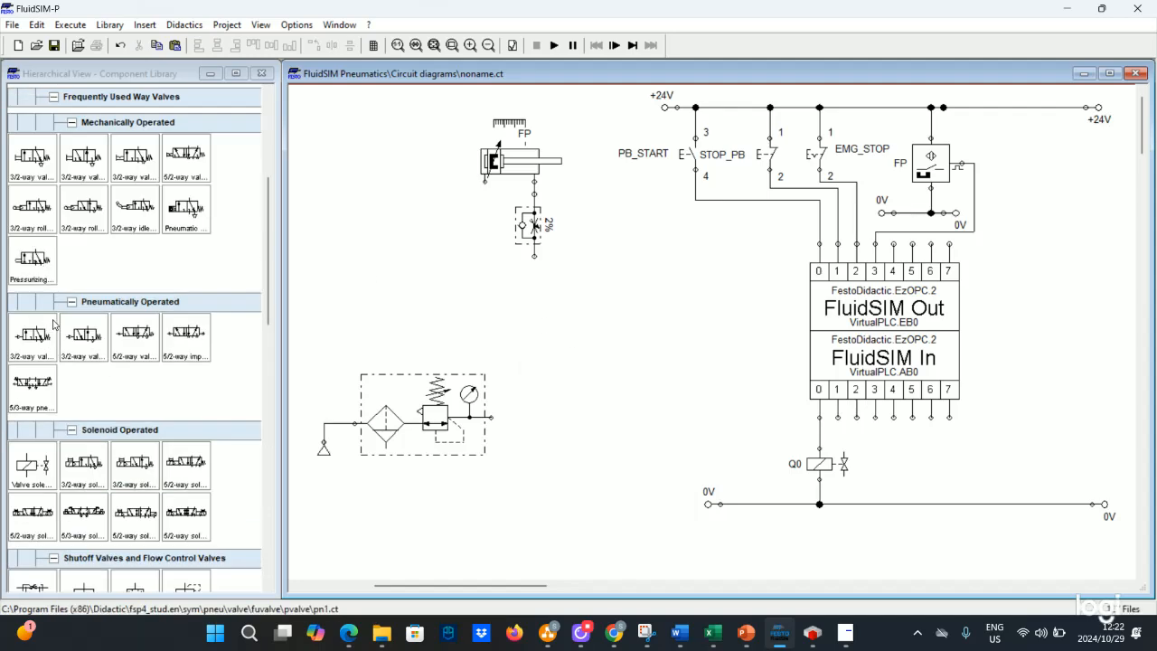
{"action": "mouse_move", "coordinate": [32, 515]}
{"action": "left_mouse_down"}
{"action": "mouse_move", "coordinate": [443, 380]}
{"action": "mouse_move", "coordinate": [522, 326]}
{"action": "mouse_move", "coordinate": [538, 260]}
{"action": "mouse_move", "coordinate": [480, 190]}
{"action": "left_mouse_up"}
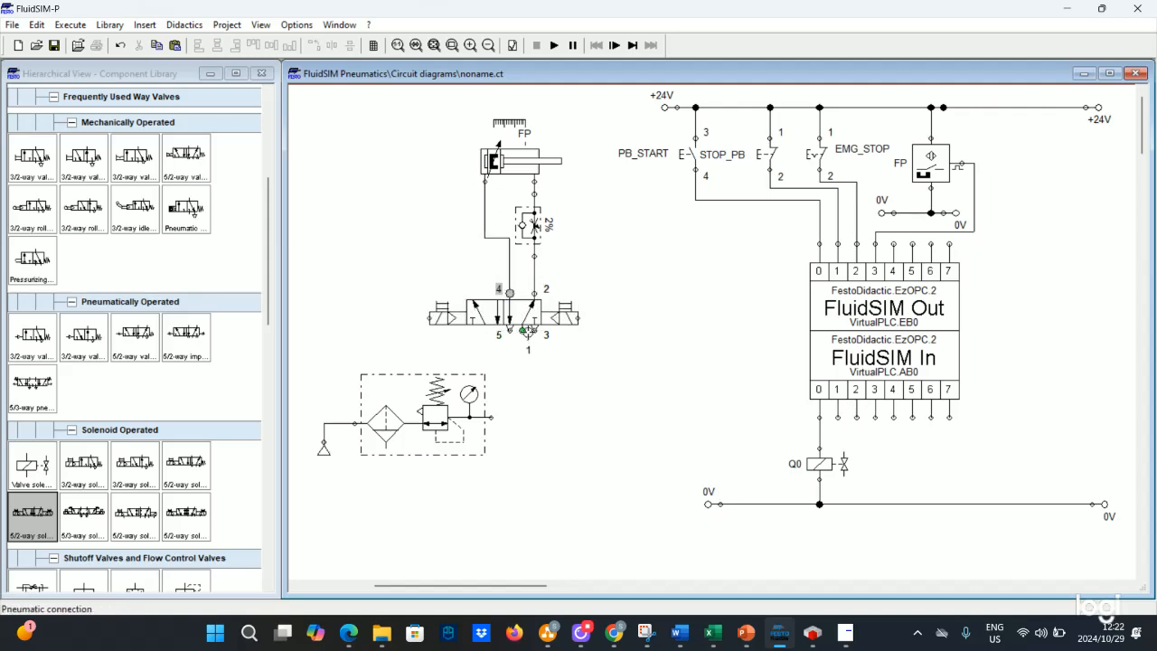
{"action": "left_click_drag", "start_coordinate": [522, 331], "coordinate": [490, 423]}
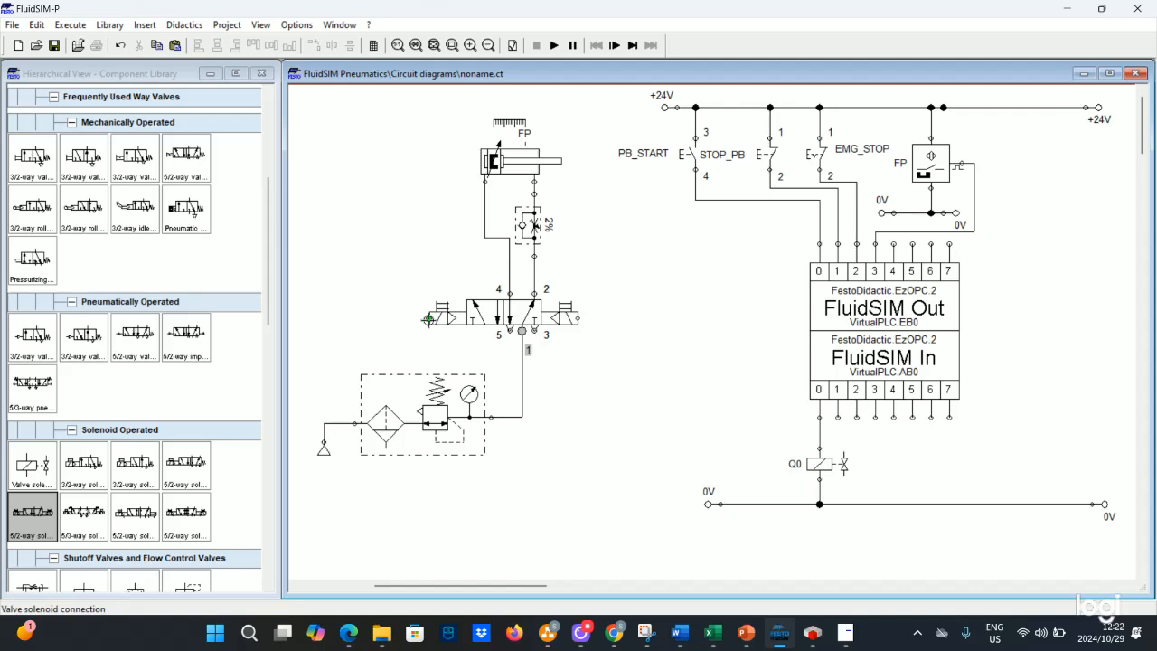
- Label the valve's left solenoid Q0 and its right solenoid Q1
{"action": "double_click", "coordinate": [430, 318]}
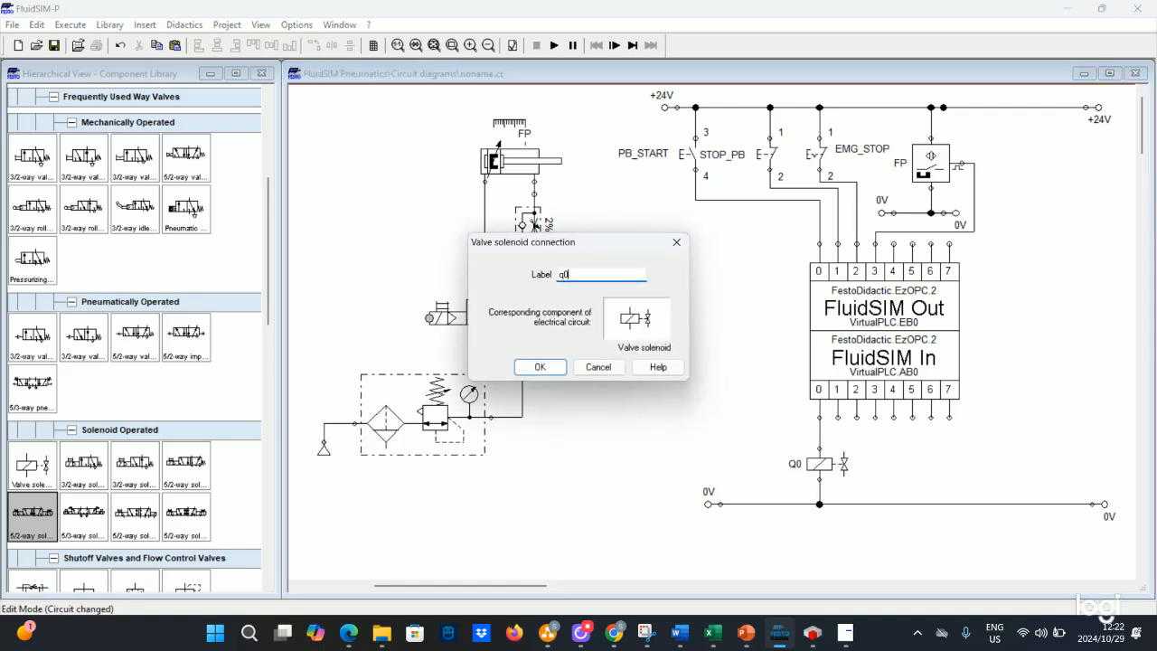
{"action": "key", "text": "Return"}
{"action": "double_click", "coordinate": [581, 320]}
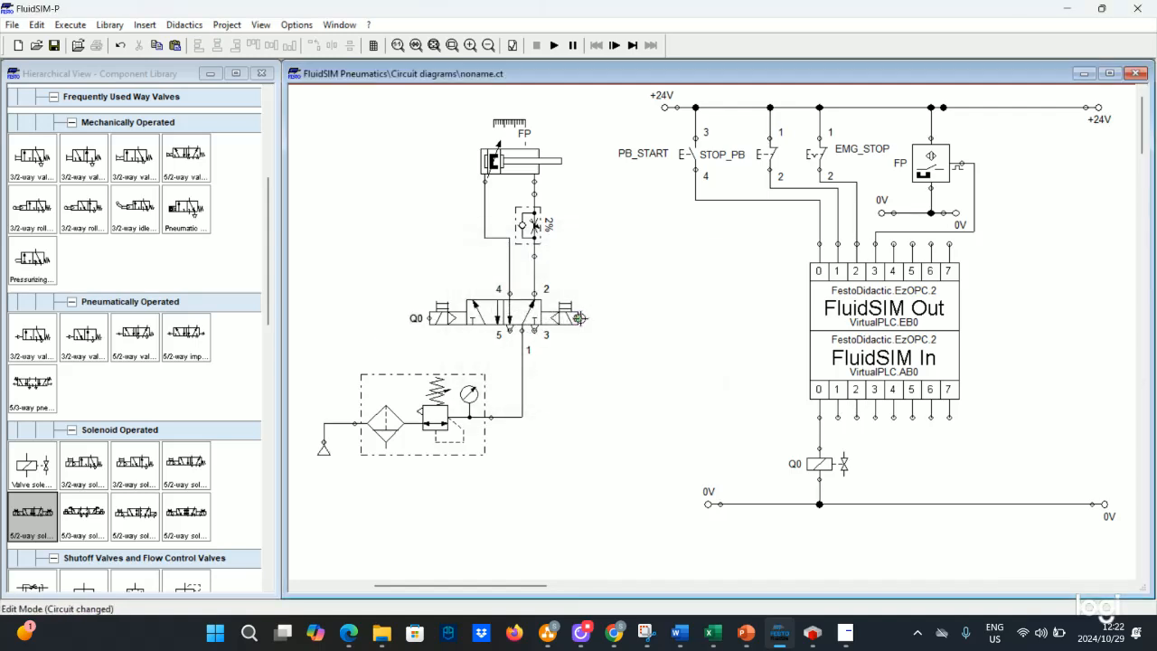
{"action": "type", "text": "q1"}
{"action": "key", "text": "Return"}
- Place a valve solenoid under PLC output 1 and connect it to the 0V line
{"action": "scroll", "coordinate": [94, 416], "scroll_direction": "down", "scroll_amount": 10}
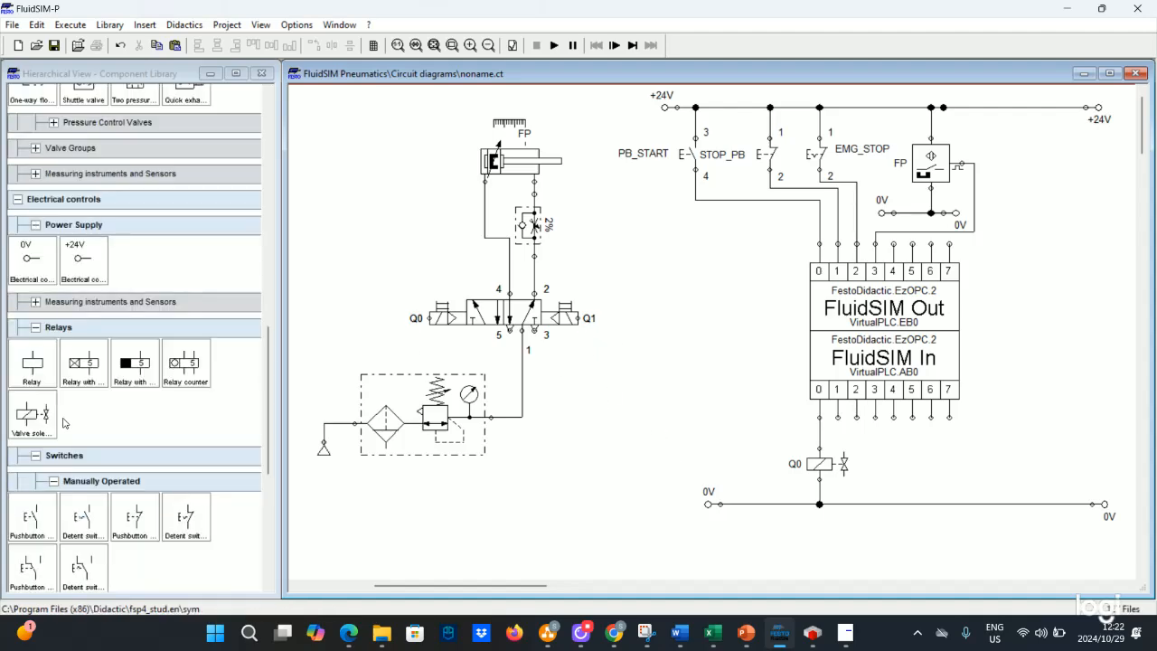
{"action": "left_click_drag", "start_coordinate": [37, 414], "coordinate": [839, 417]}
{"action": "left_click_drag", "start_coordinate": [875, 479], "coordinate": [876, 504]}
- Label the new valve solenoid Q1 and shift it slightly to the right
{"action": "left_click", "coordinate": [883, 466]}
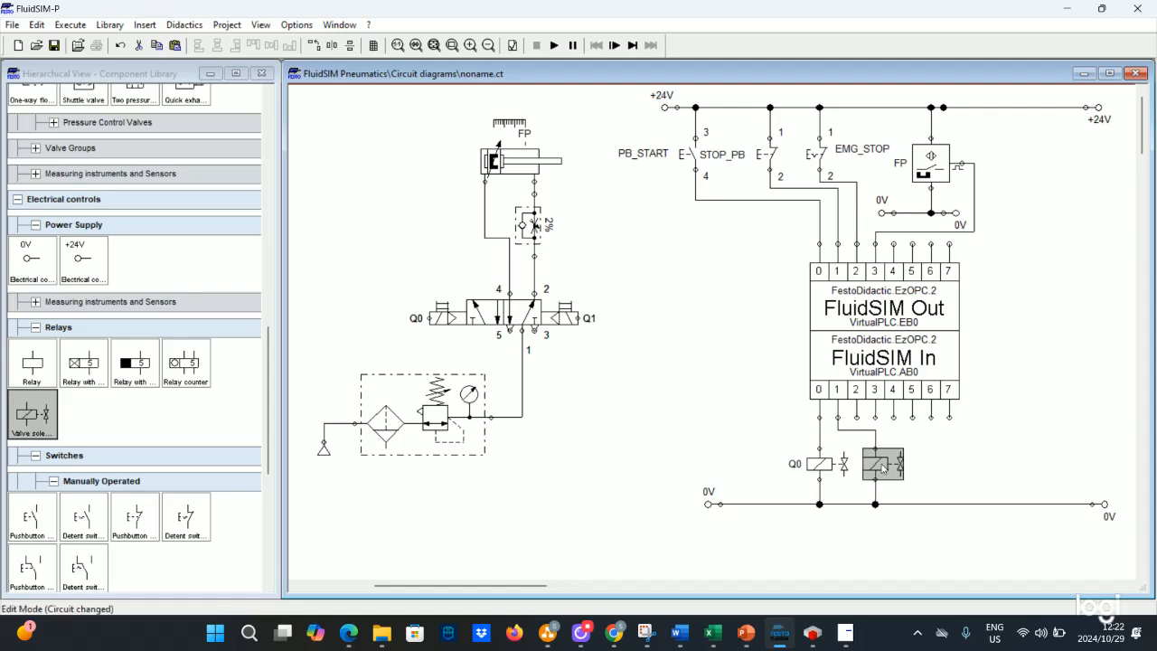
{"action": "double_click", "coordinate": [883, 466]}
{"action": "key", "text": "Return"}
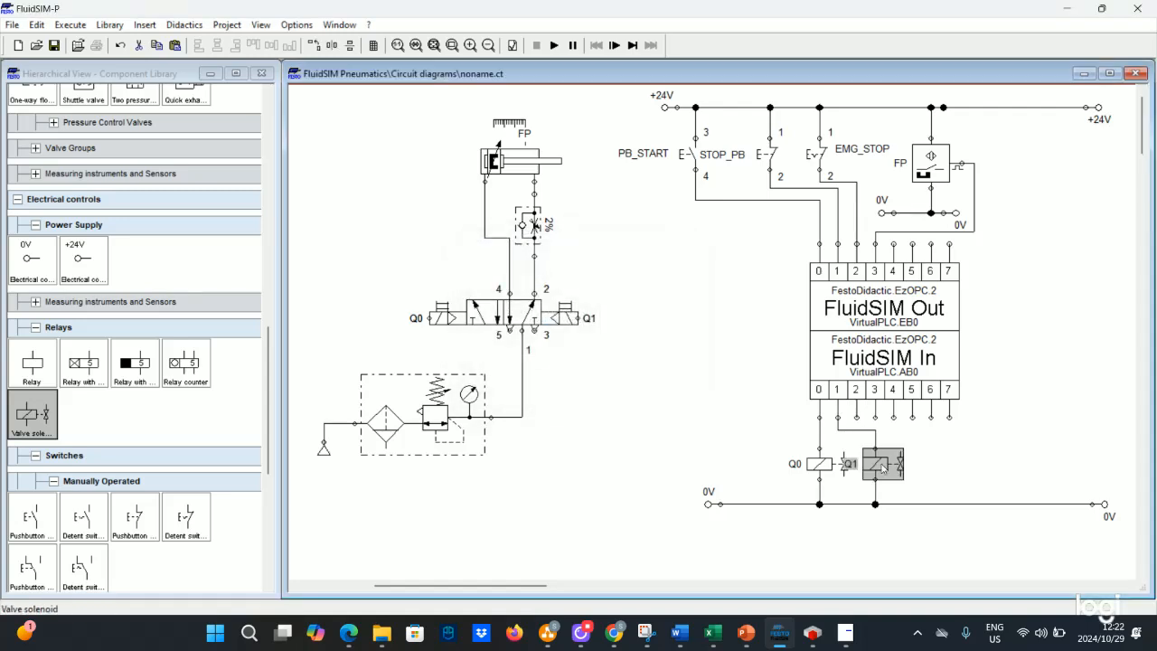
{"action": "left_click", "coordinate": [748, 453]}
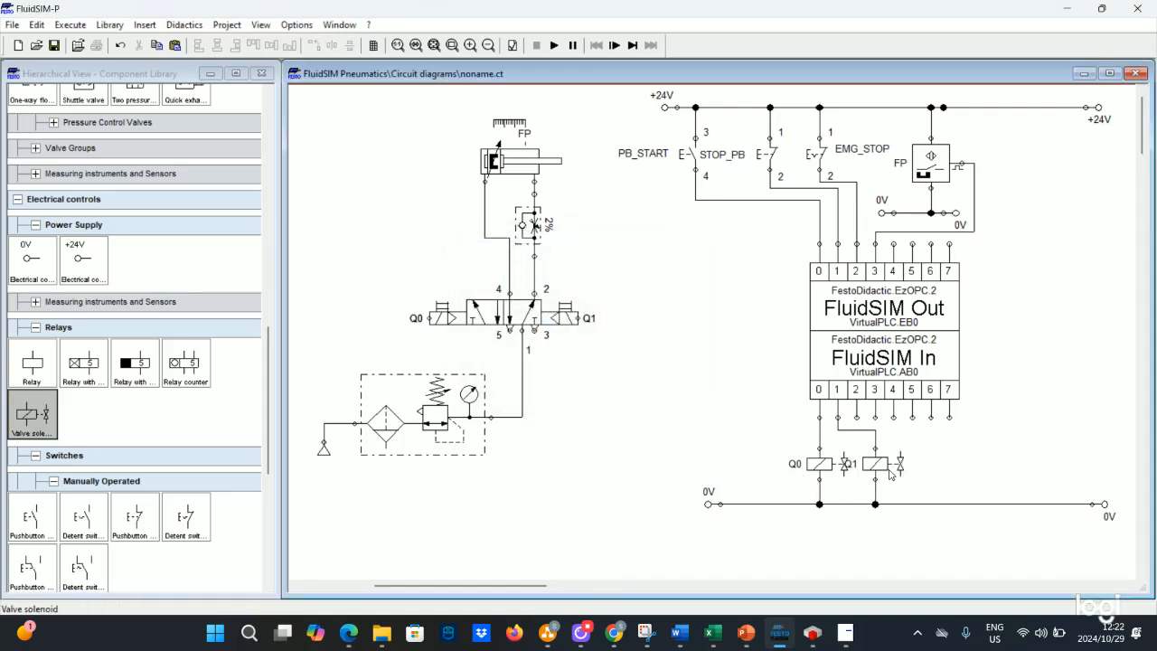
{"action": "left_click_drag", "start_coordinate": [879, 465], "coordinate": [908, 462]}
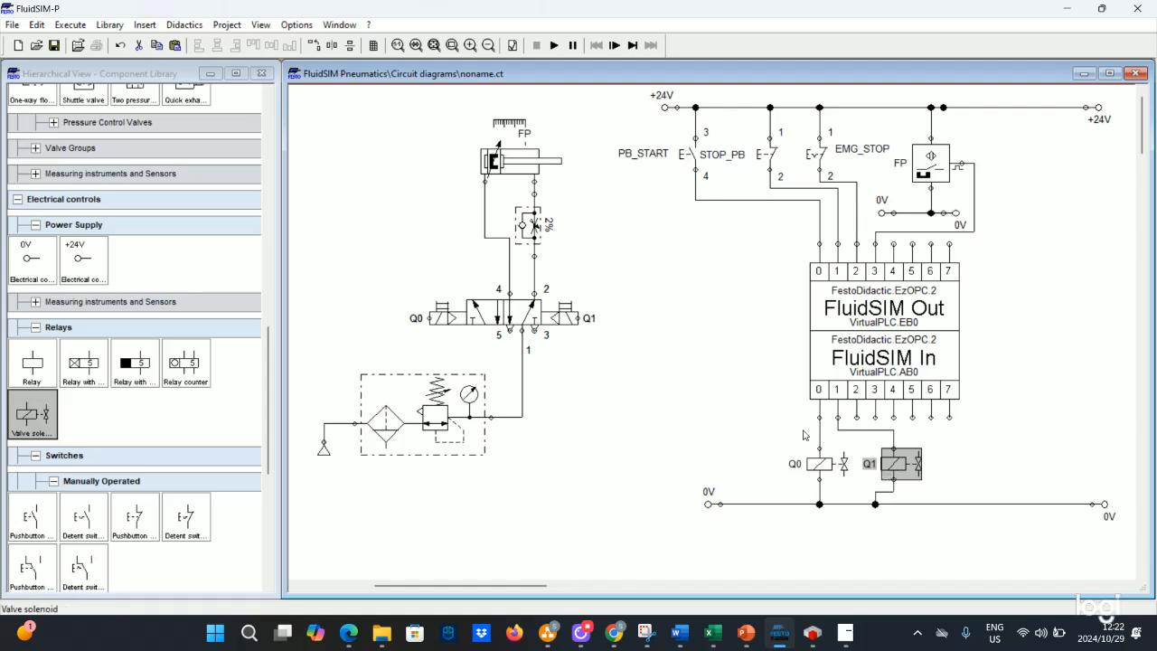
{"action": "left_click", "coordinate": [737, 396]}
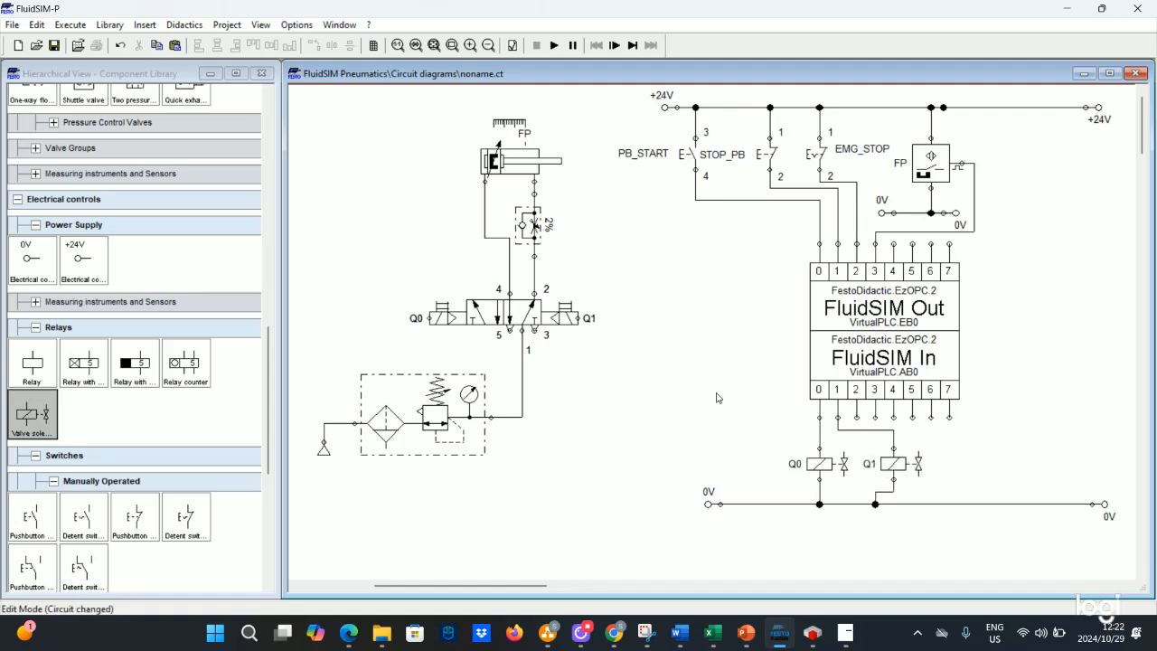
- Fix the wire between PLC output 0 and solenoid Q0 by redrawing it, and start the simulation
{"action": "left_click", "coordinate": [554, 45]}
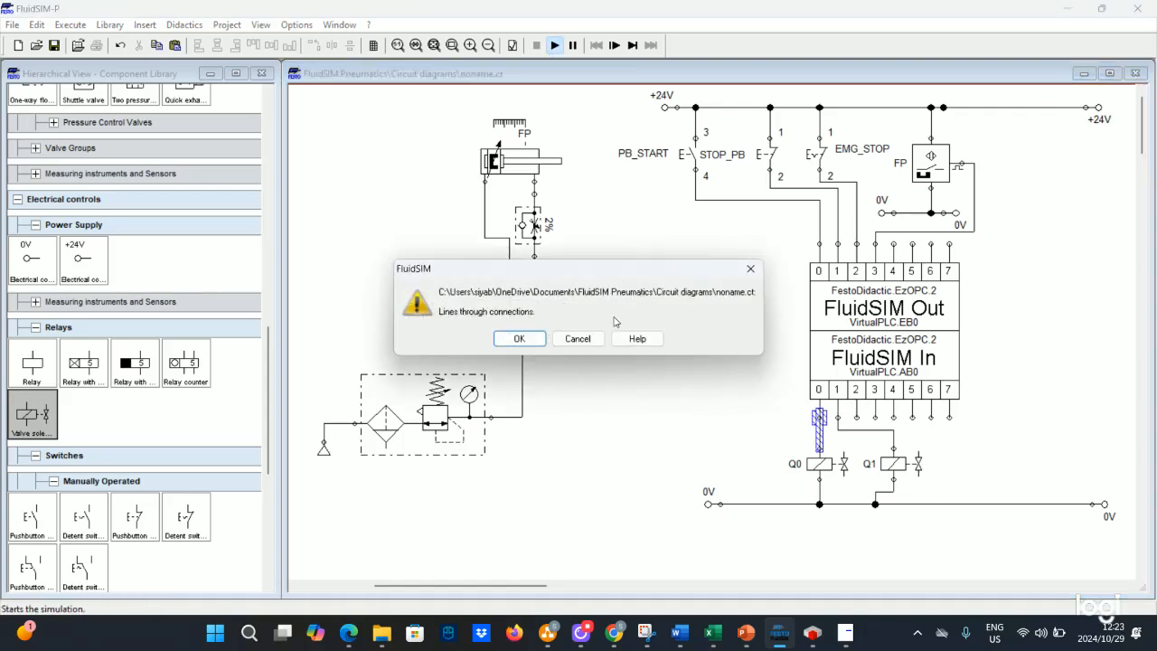
{"action": "left_click", "coordinate": [586, 339]}
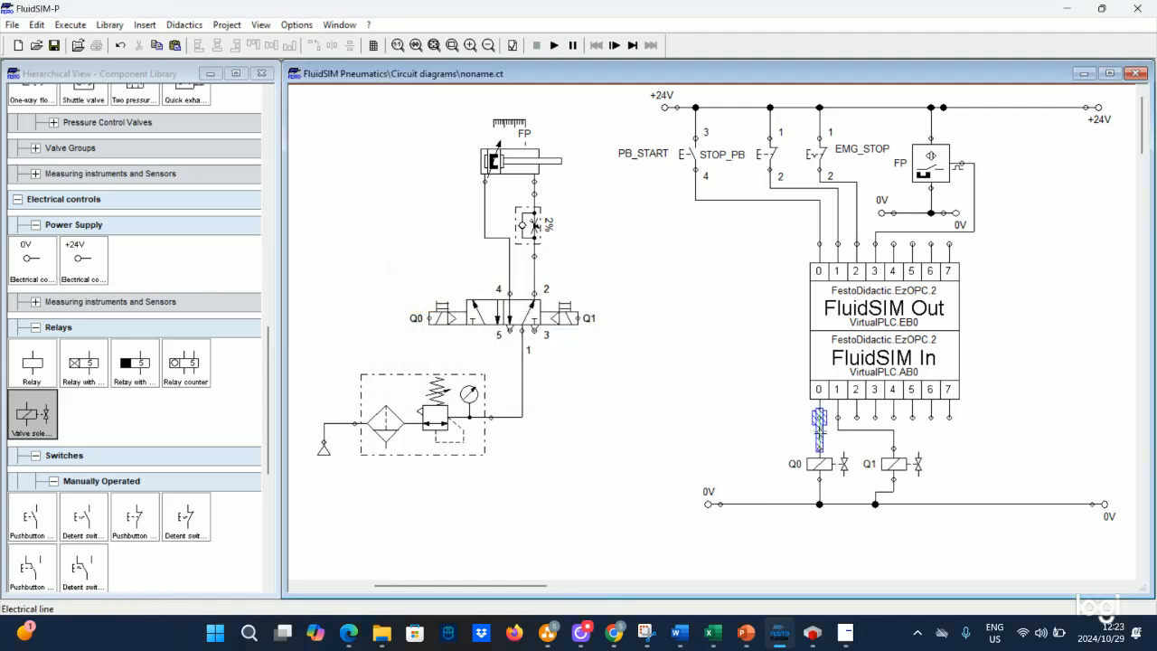
{"action": "right_click", "coordinate": [819, 194]}
{"action": "left_click", "coordinate": [874, 261]}
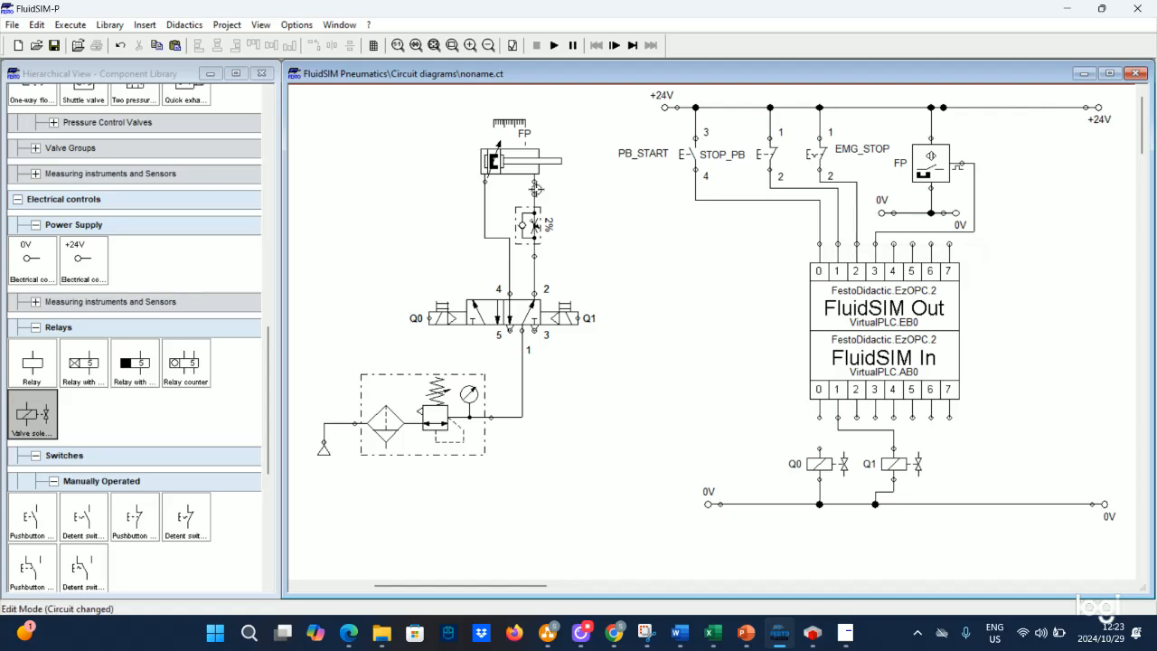
{"action": "left_click_drag", "start_coordinate": [819, 449], "coordinate": [819, 417]}
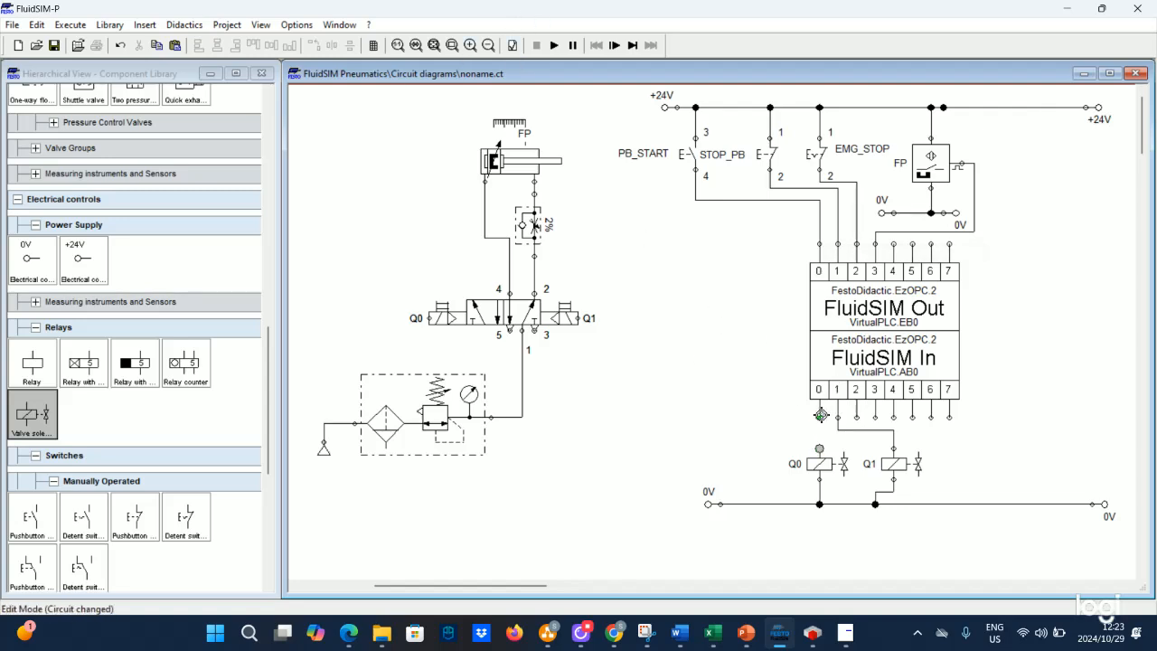
{"action": "left_click", "coordinate": [554, 46]}
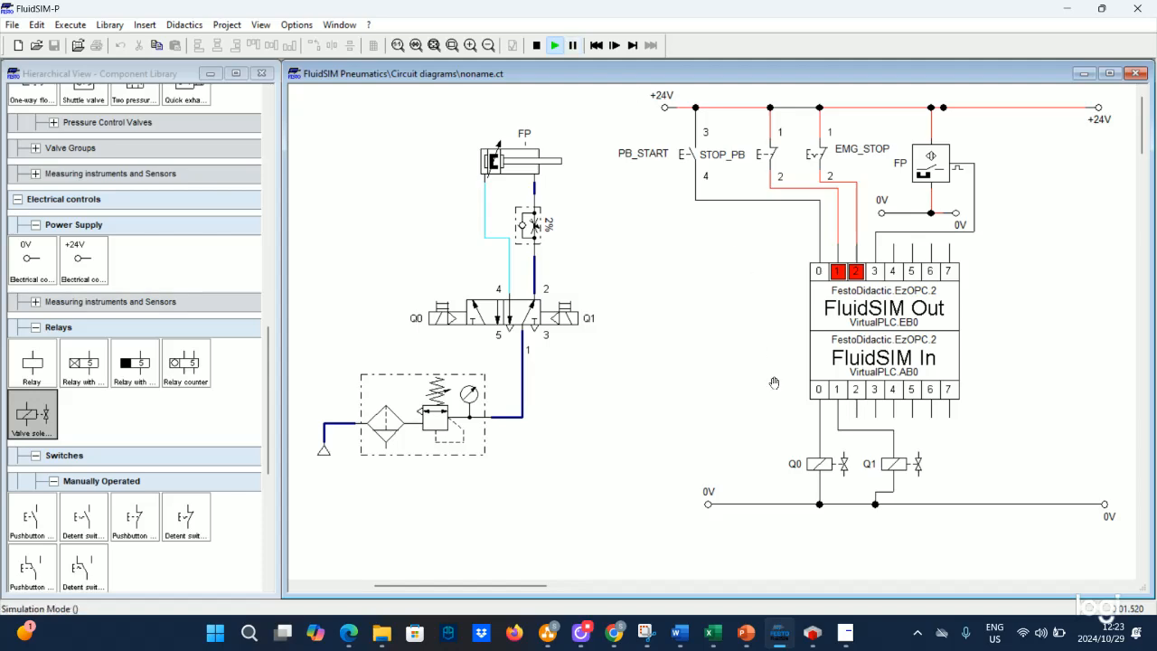
- Switch to CODESYS and log out of the running PLC application to edit the program
{"action": "left_click", "coordinate": [812, 633]}
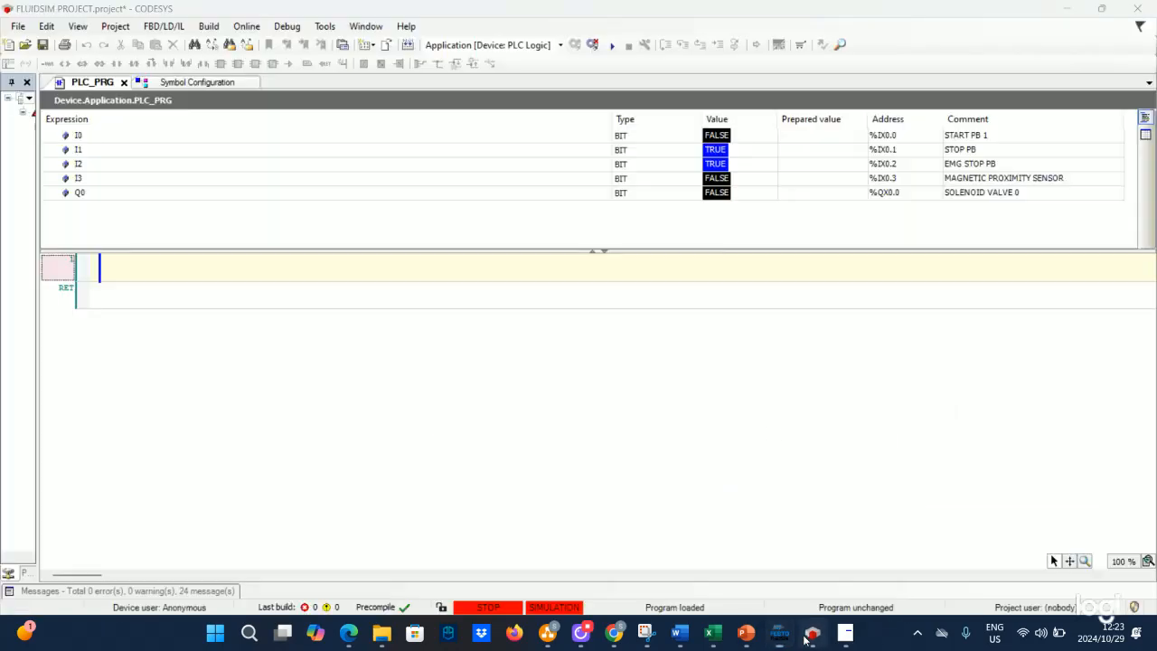
{"action": "left_click", "coordinate": [593, 44]}
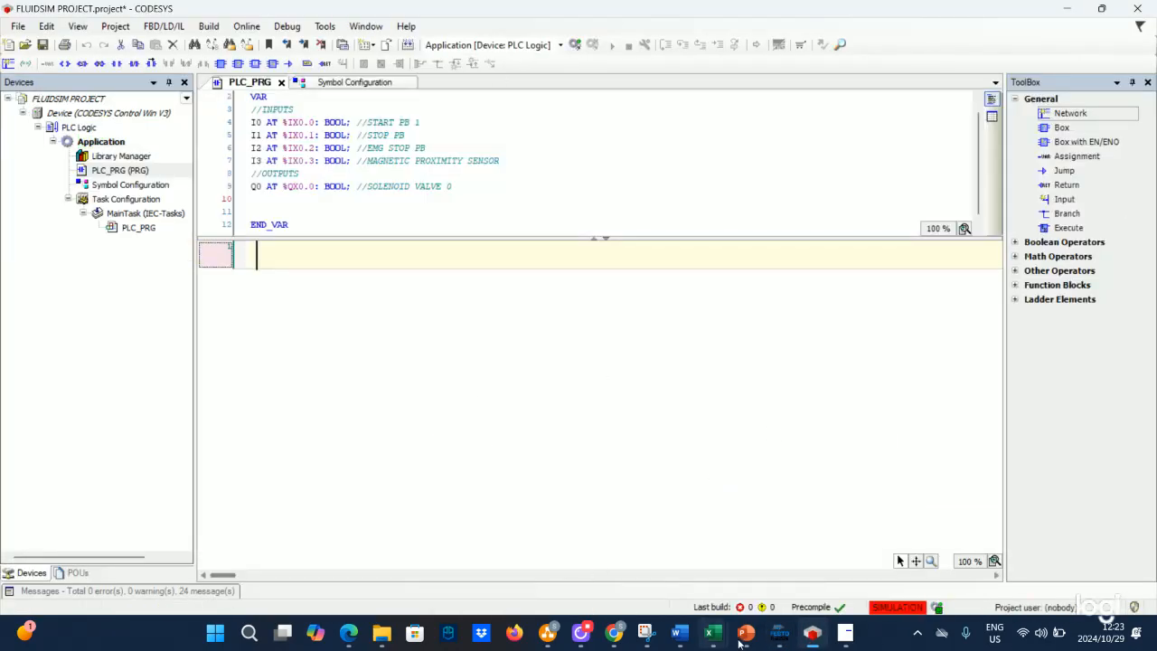
- Check the exercise description in the slides and return to CODESYS
{"action": "mouse_move", "coordinate": [742, 637]}
{"action": "left_click", "coordinate": [913, 547]}
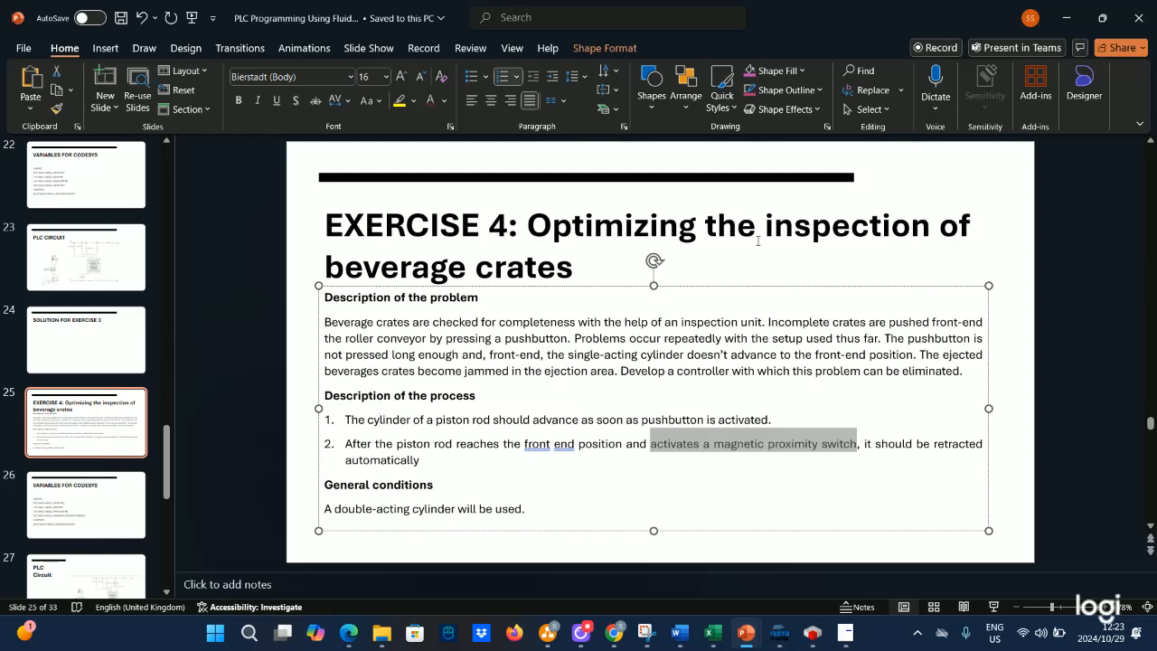
{"action": "left_click", "coordinate": [1067, 17]}
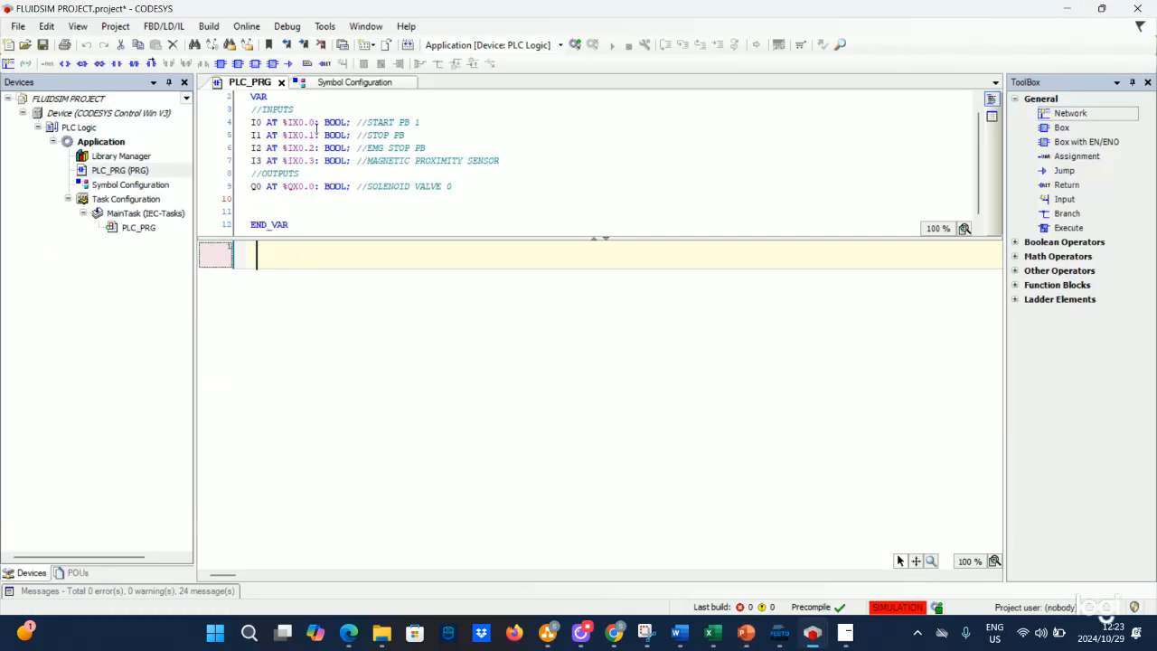
- In the first ladder network, add a contact I0 driving an output coil Q0
{"action": "left_click", "coordinate": [250, 122]}
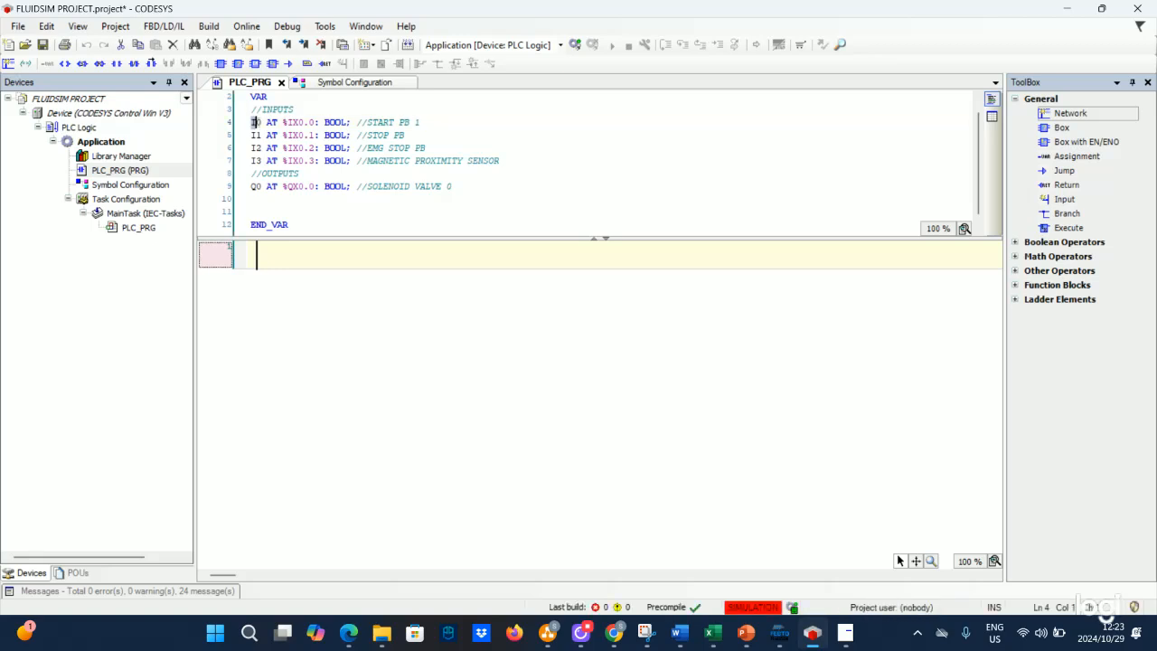
{"action": "left_click", "coordinate": [283, 253]}
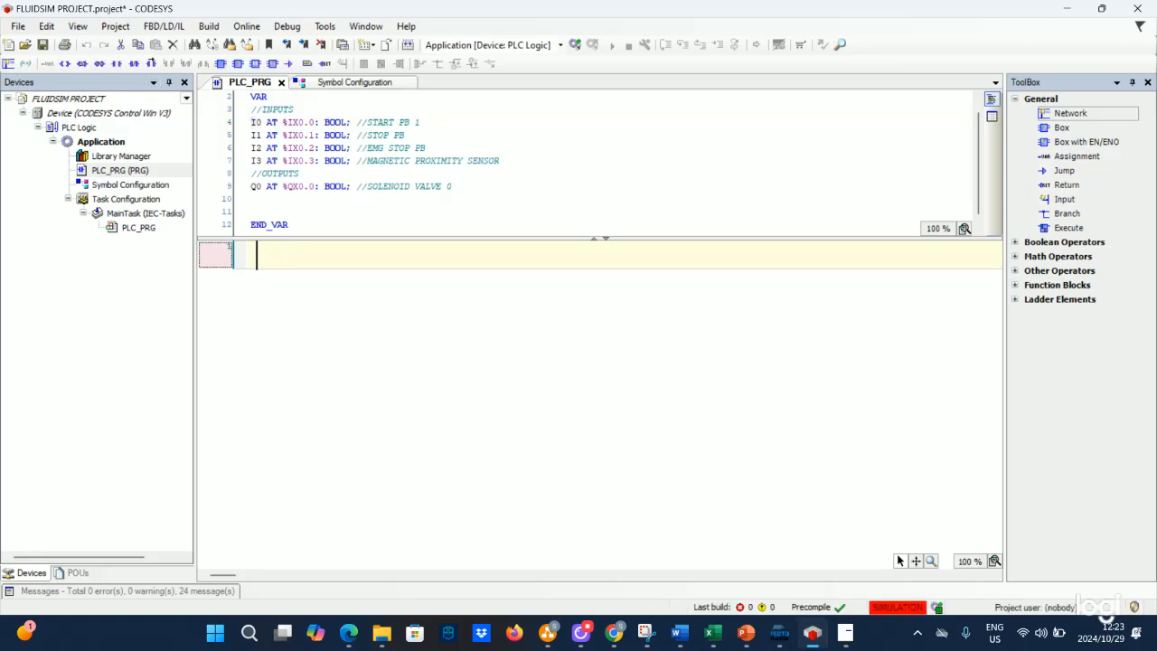
{"action": "left_click", "coordinate": [116, 63]}
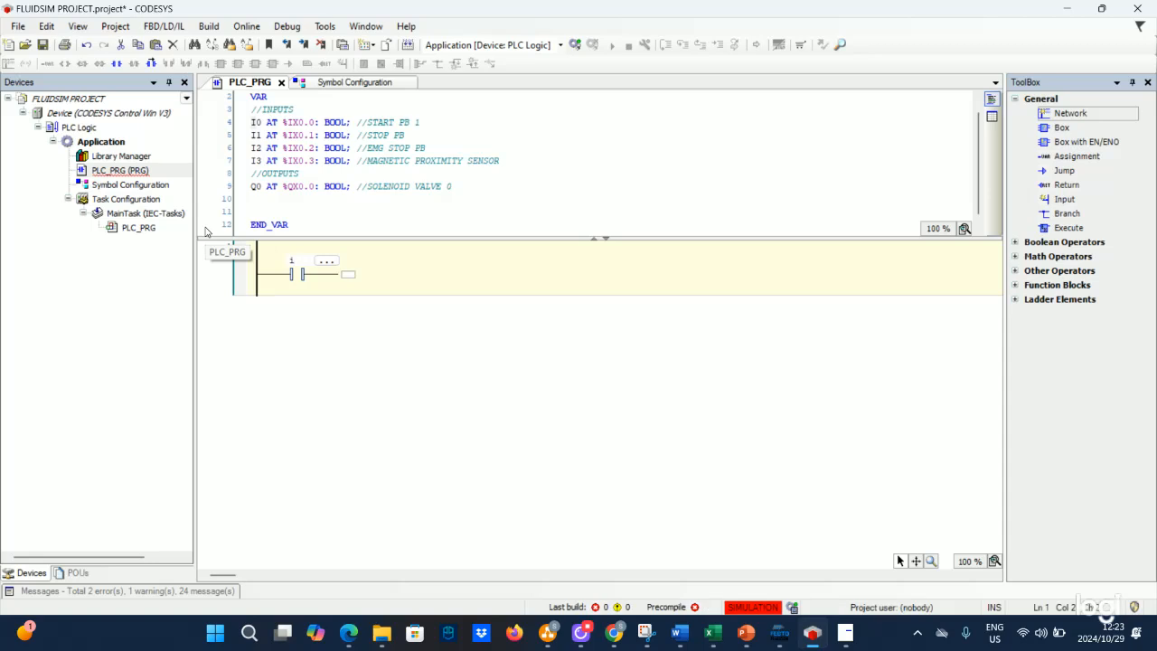
{"action": "key", "text": "Caps_Lock"}
{"action": "type", "text": "I0"}
{"action": "left_click", "coordinate": [349, 275]}
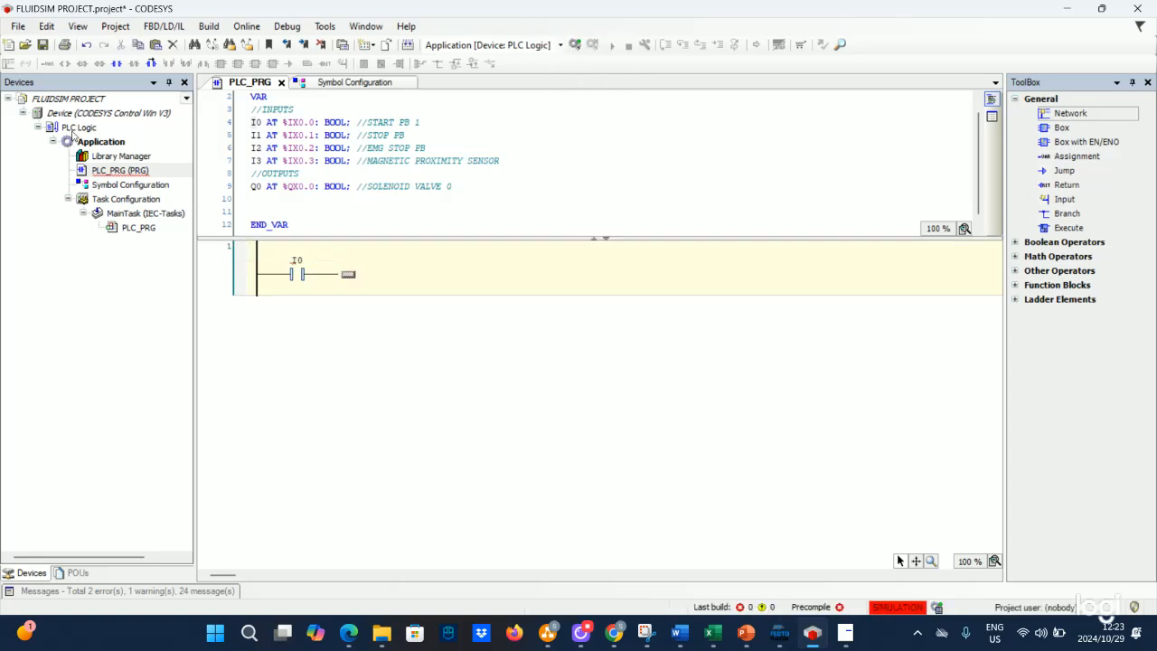
{"action": "left_click", "coordinate": [66, 64]}
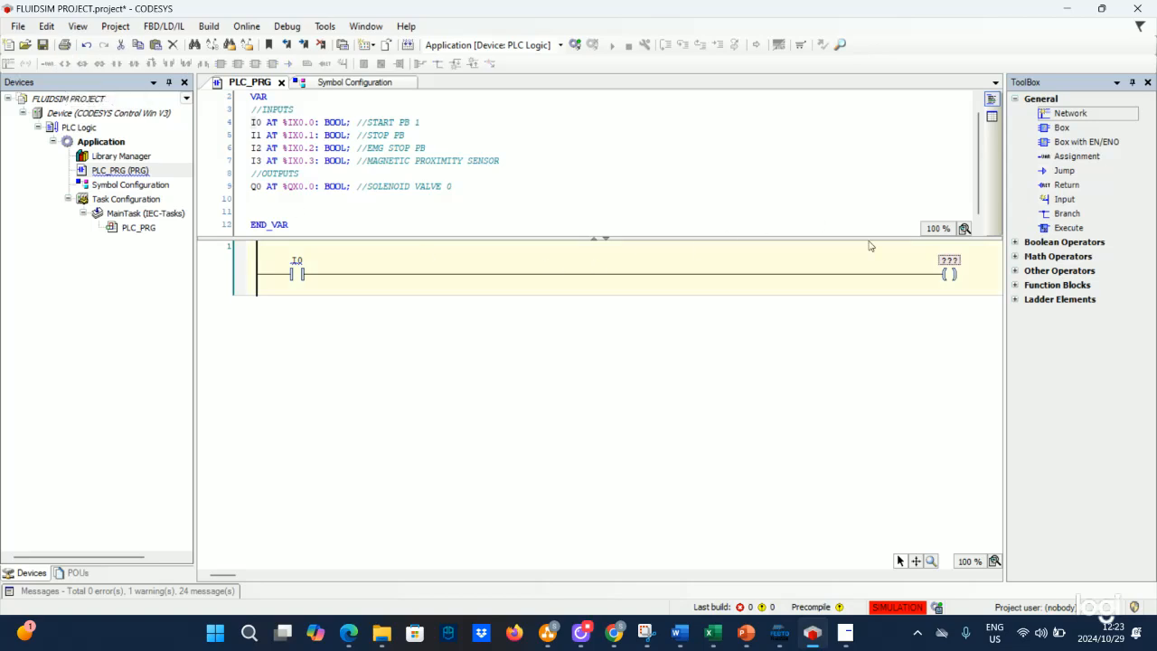
{"action": "left_click", "coordinate": [947, 260]}
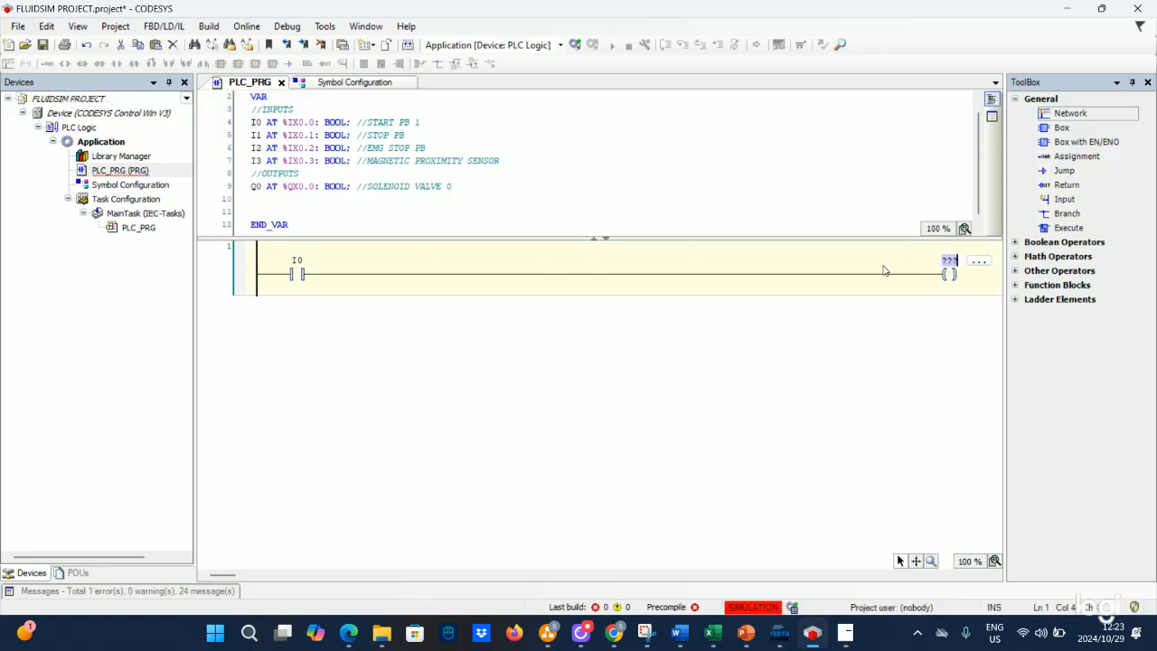
{"action": "type", "text": "Q0"}
{"action": "left_click", "coordinate": [318, 309]}
- Add a parallel contact Q0 below contact I0 as a self-holding branch
{"action": "left_click", "coordinate": [295, 272]}
{"action": "right_click", "coordinate": [296, 273]}
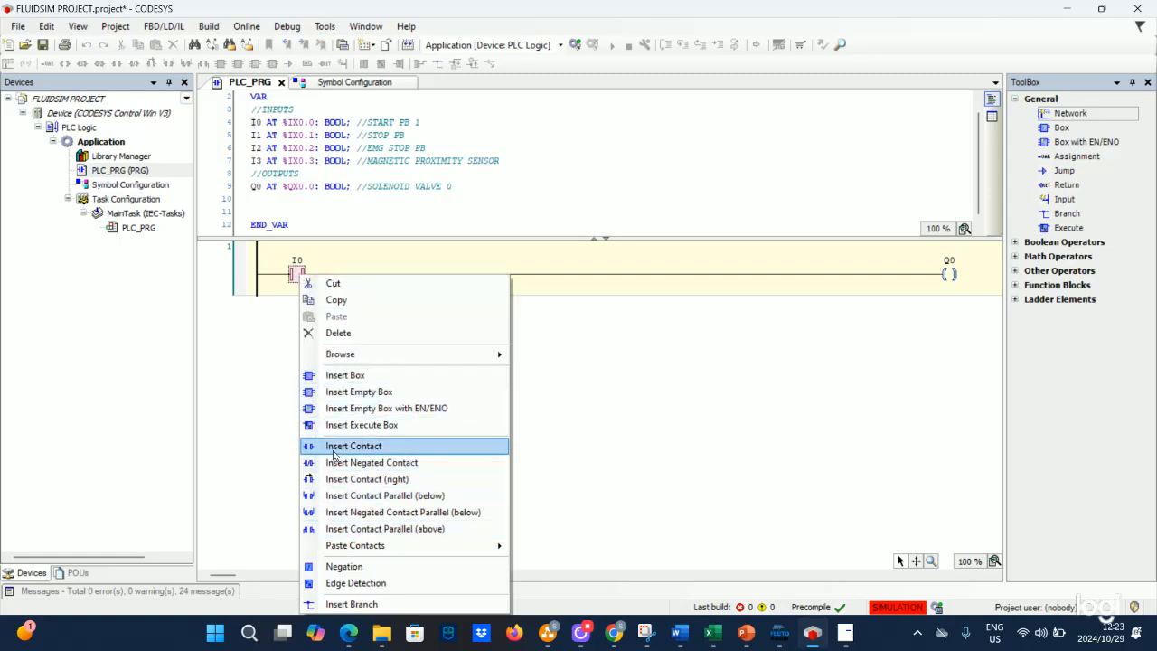
{"action": "left_click", "coordinate": [326, 495]}
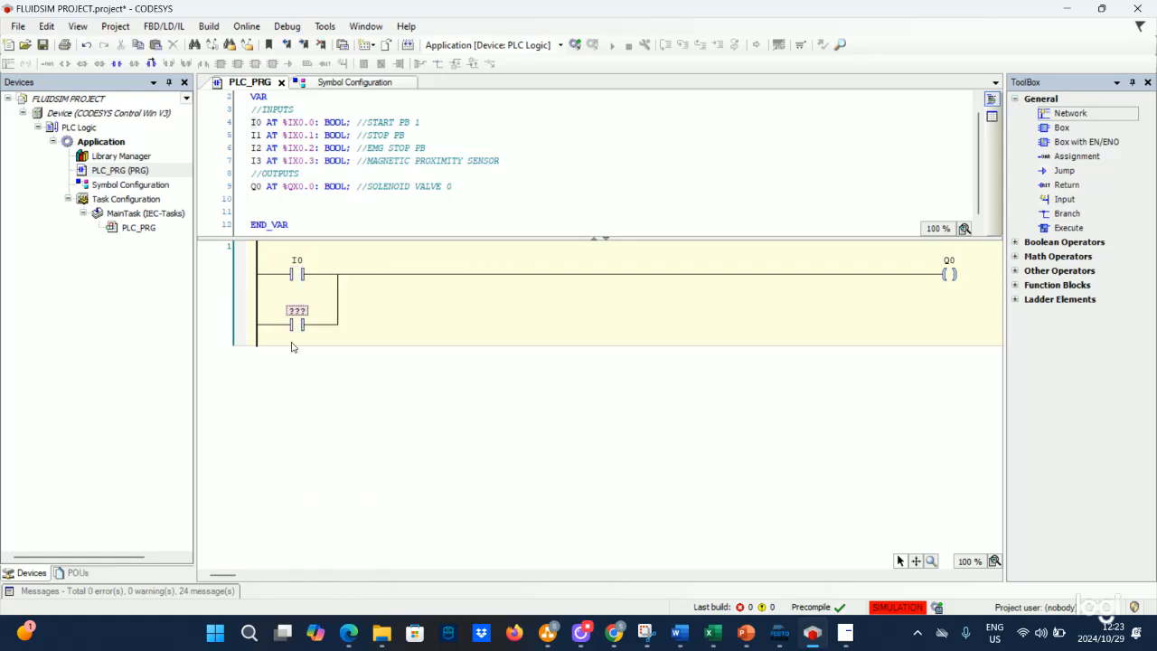
{"action": "left_click", "coordinate": [297, 323]}
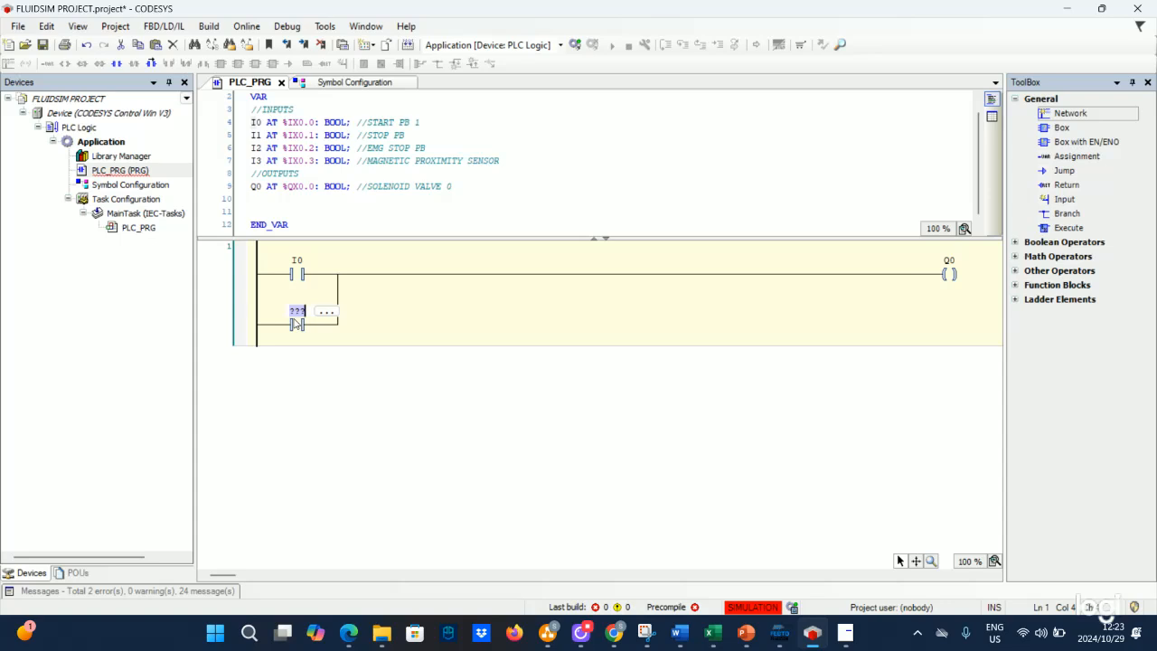
{"action": "type", "text": "Q0"}
{"action": "left_click", "coordinate": [385, 322]}
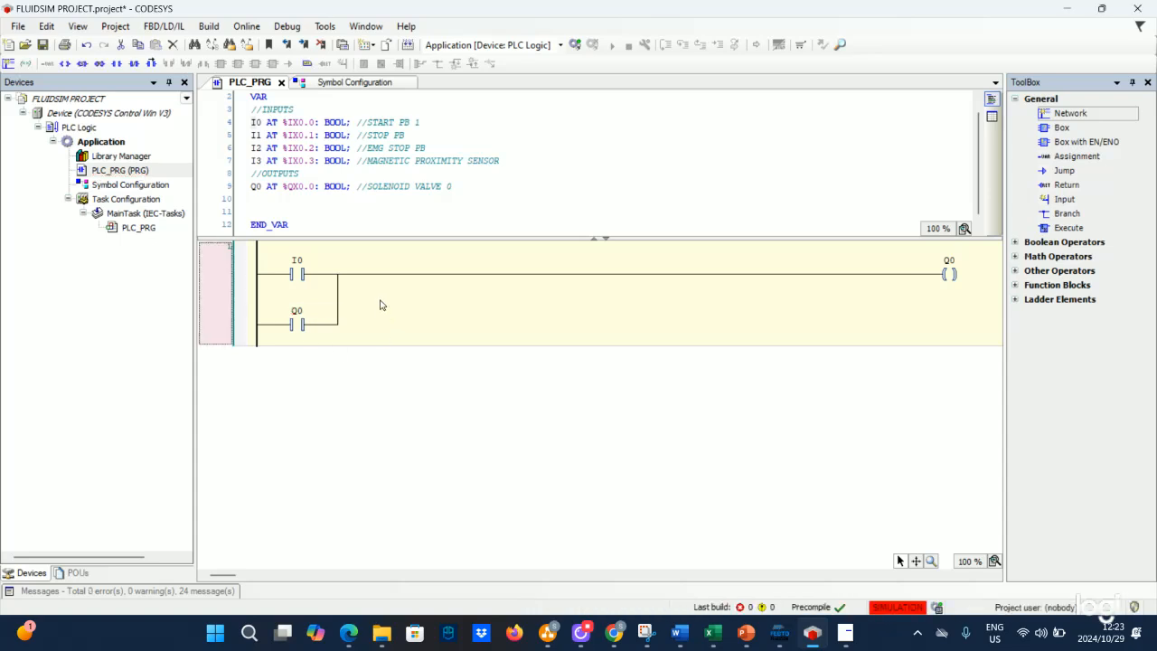
- Insert two contacts in series after the self-holding branch in the first network and name them I1 and I2
{"action": "right_click", "coordinate": [361, 274]}
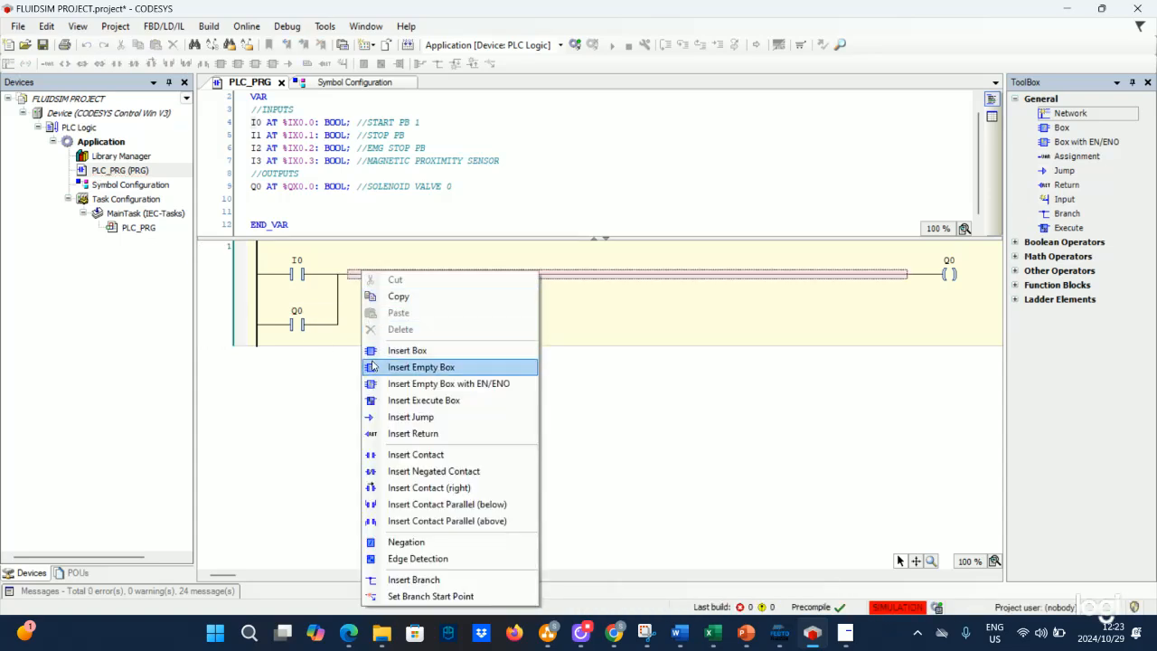
{"action": "left_click", "coordinate": [371, 455]}
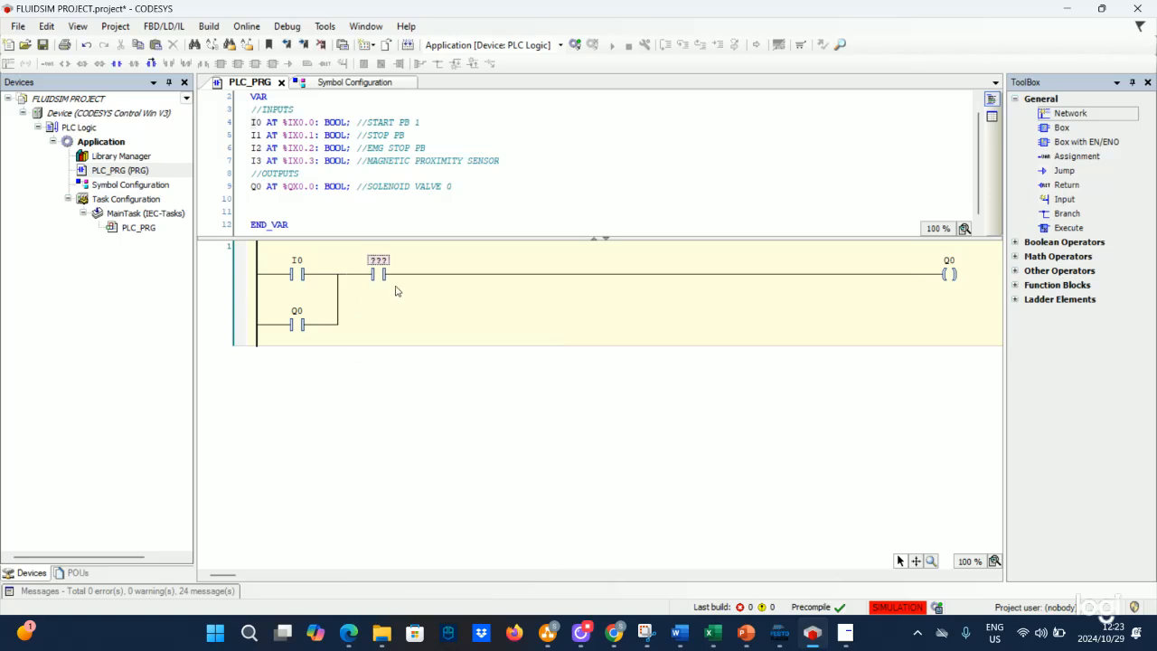
{"action": "right_click", "coordinate": [417, 270]}
{"action": "left_click", "coordinate": [406, 274]}
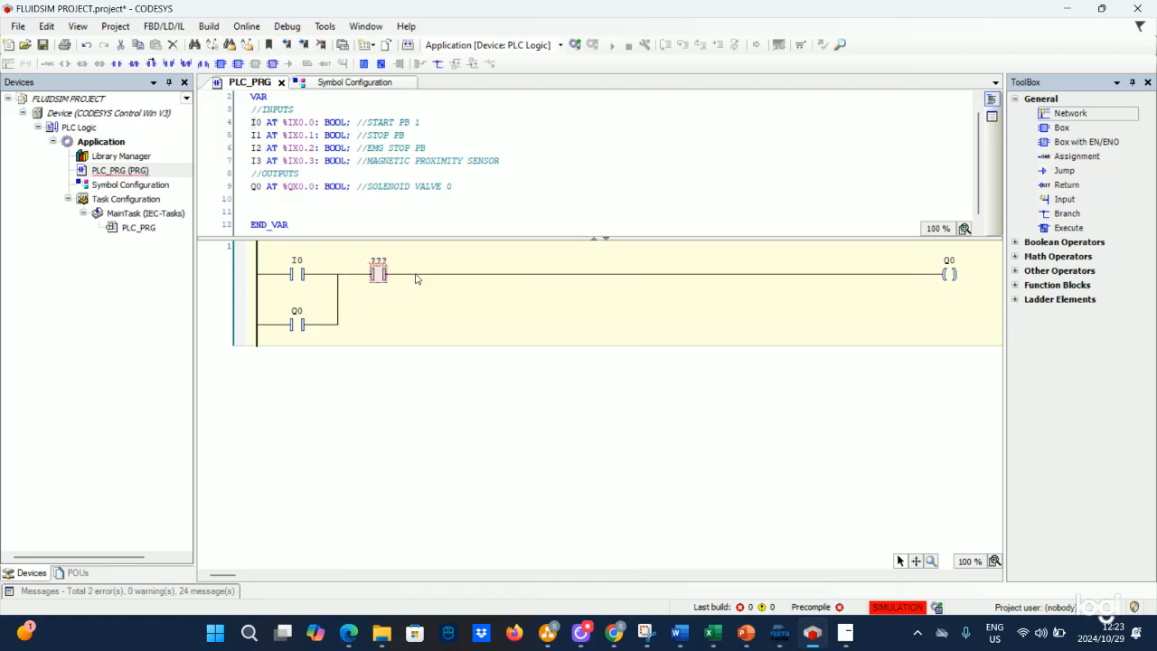
{"action": "right_click", "coordinate": [421, 275]}
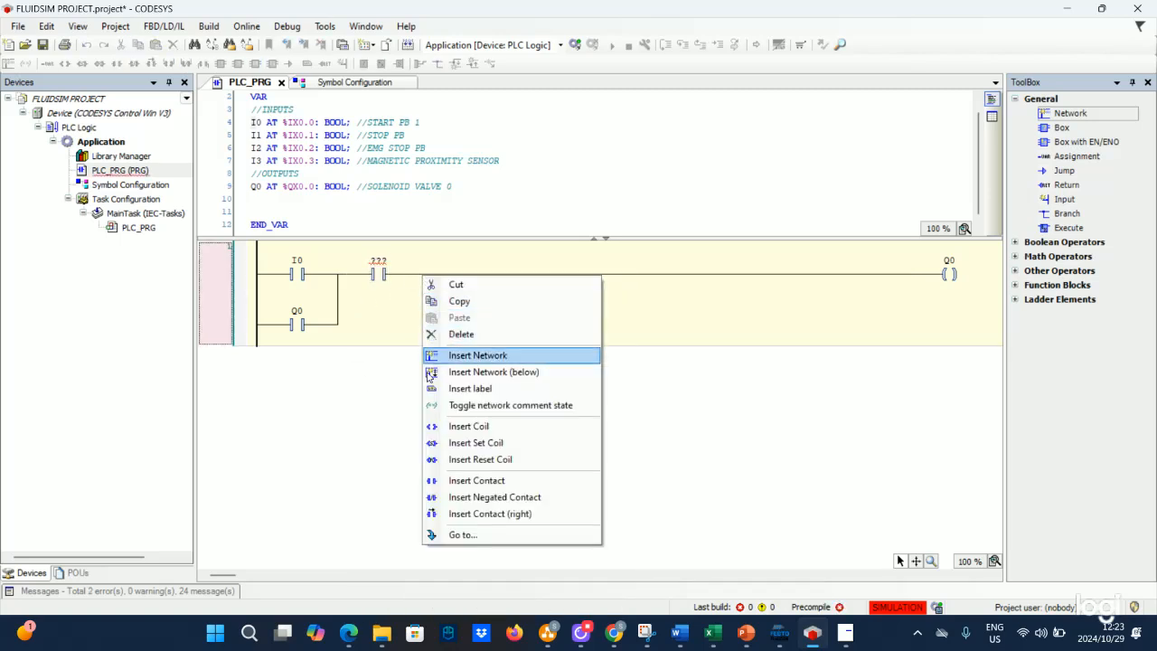
{"action": "left_click", "coordinate": [406, 353]}
{"action": "left_click", "coordinate": [378, 274]}
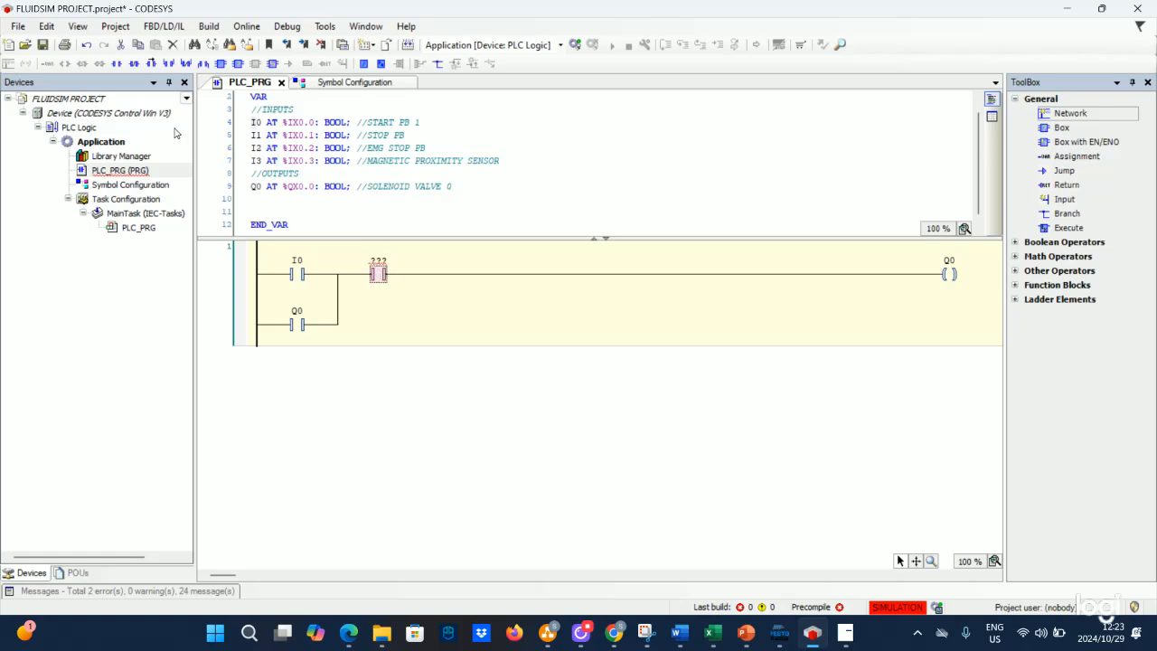
{"action": "left_click", "coordinate": [115, 63]}
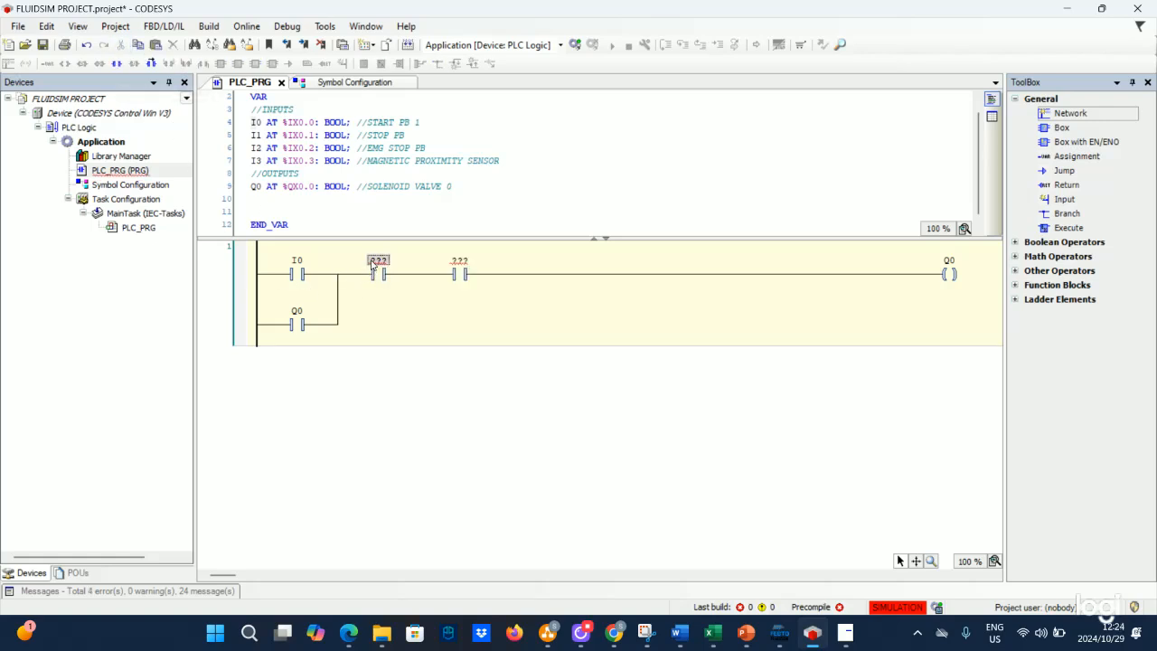
{"action": "type", "text": "I1"}
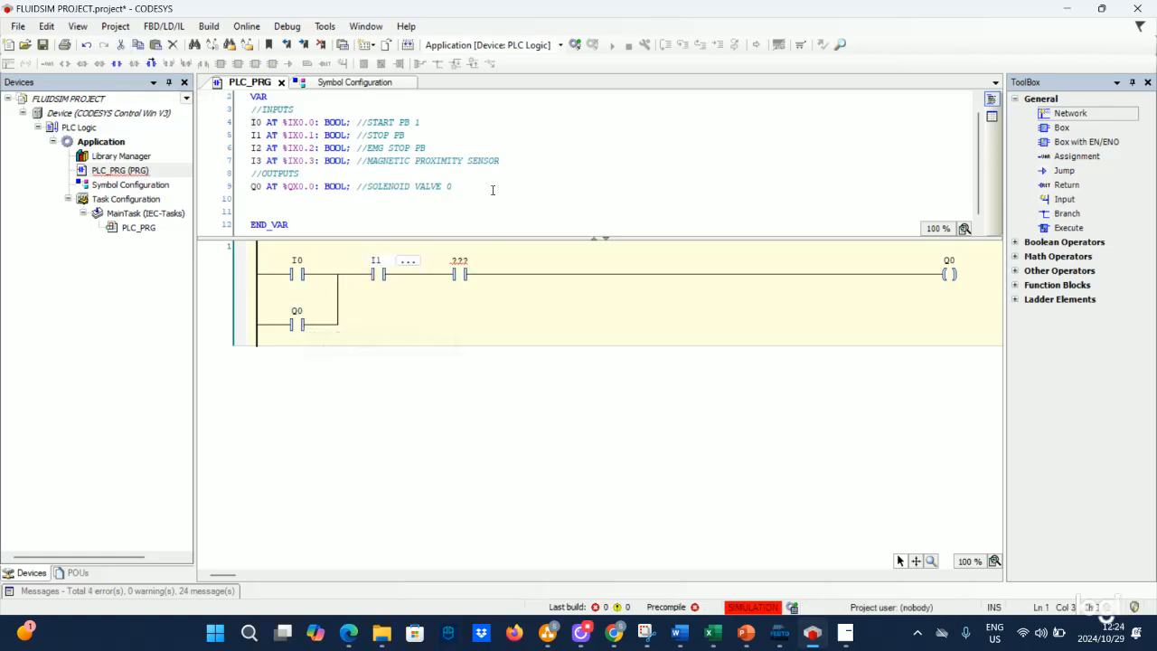
{"action": "left_click", "coordinate": [467, 262]}
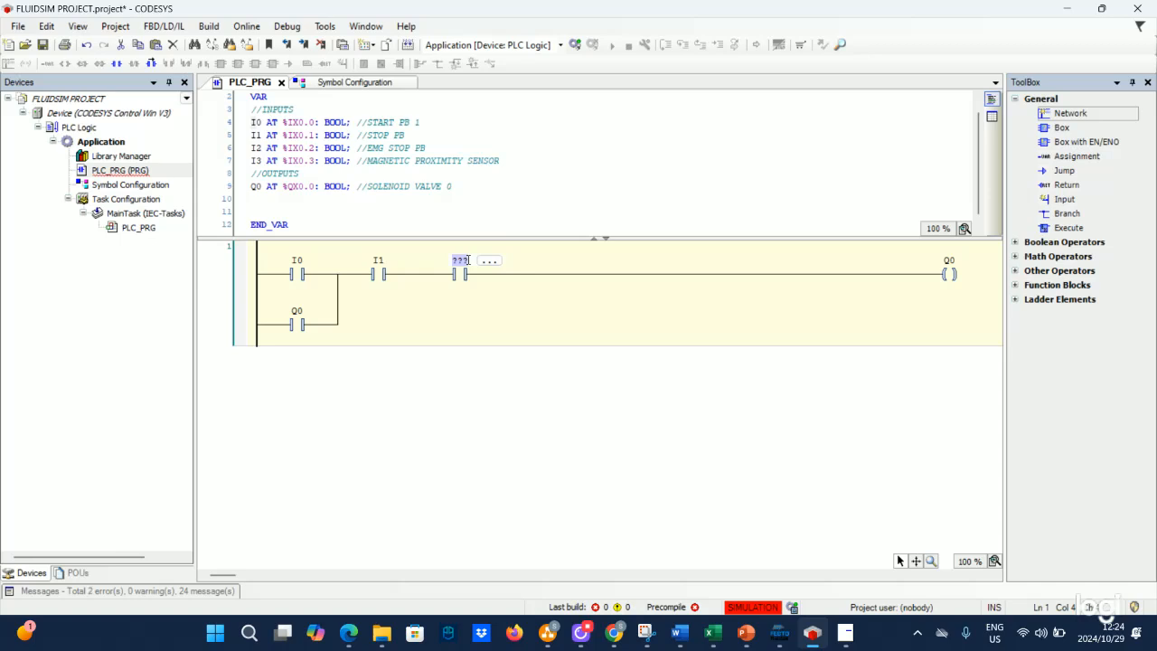
{"action": "type", "text": "I2"}
{"action": "left_click", "coordinate": [443, 326]}
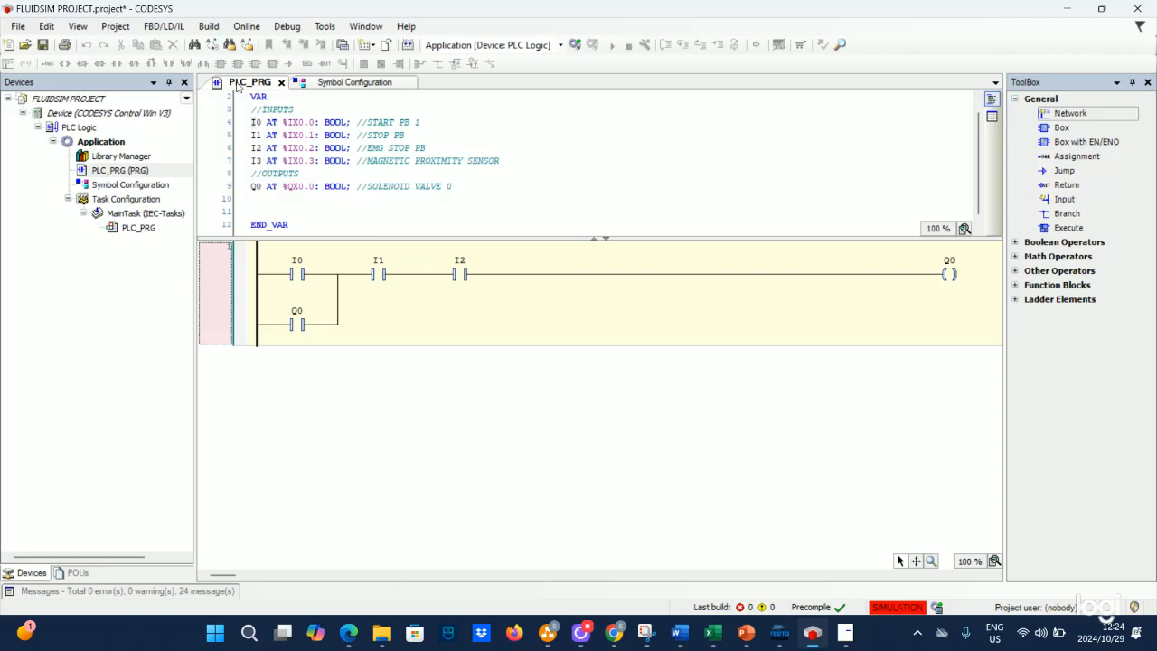
- Duplicate the Q0 declaration and change the copy to Q1 AT %QX0.1 with comment SOLENOID VALVE 1
{"action": "left_click_drag", "start_coordinate": [459, 185], "coordinate": [237, 187]}
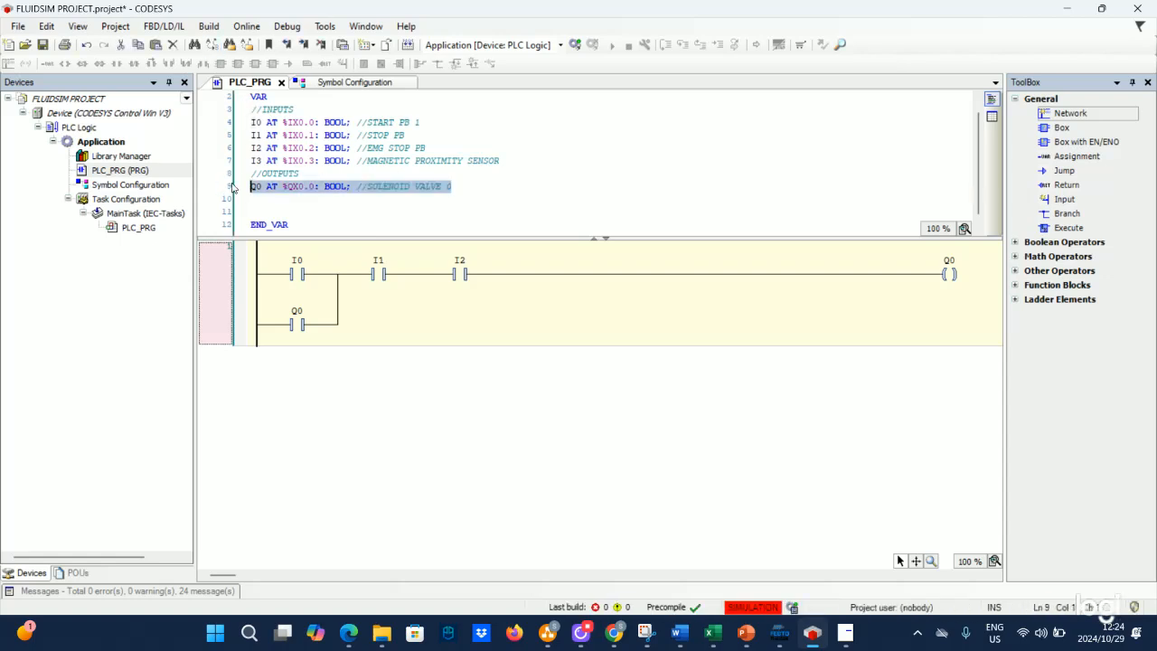
{"action": "right_click", "coordinate": [265, 187]}
{"action": "left_click", "coordinate": [299, 210]}
{"action": "left_click", "coordinate": [465, 196]}
{"action": "key", "text": "ctrl+v"}
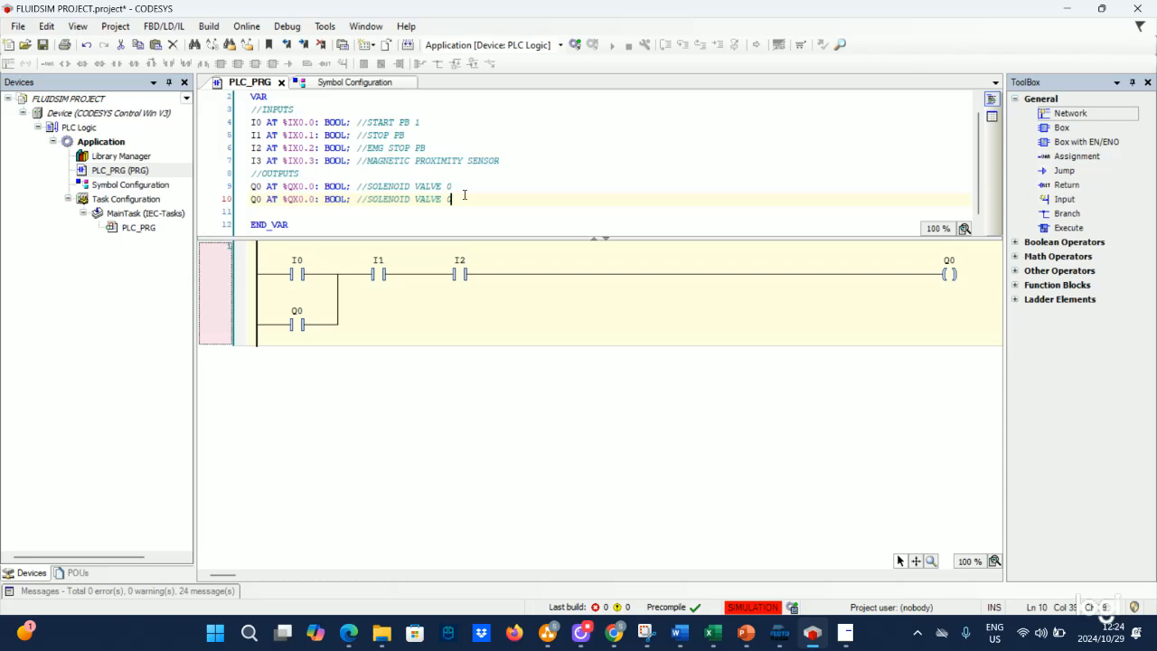
{"action": "left_click", "coordinate": [261, 199]}
{"action": "key", "text": "BackSpace"}
{"action": "type", "text": "1"}
{"action": "left_click", "coordinate": [312, 200]}
{"action": "key", "text": "BackSpace"}
{"action": "type", "text": "1"}
- Build the application from the Symbol Configuration with the PLC_PRG symbols selected
{"action": "left_click", "coordinate": [575, 44]}
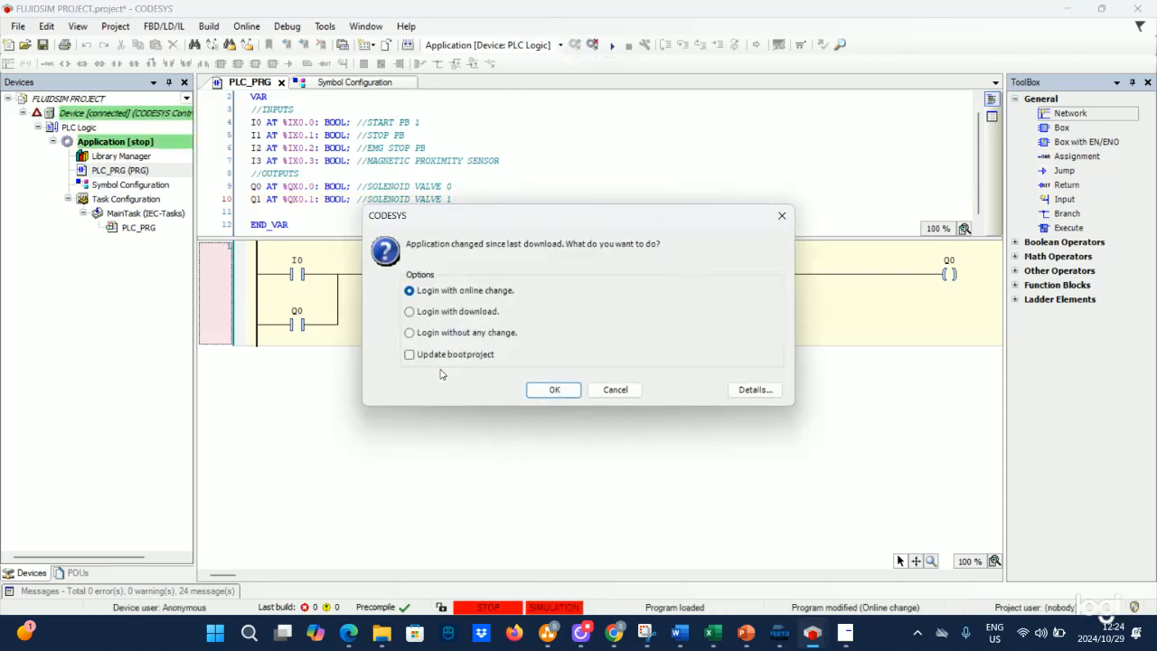
{"action": "left_click", "coordinate": [616, 390]}
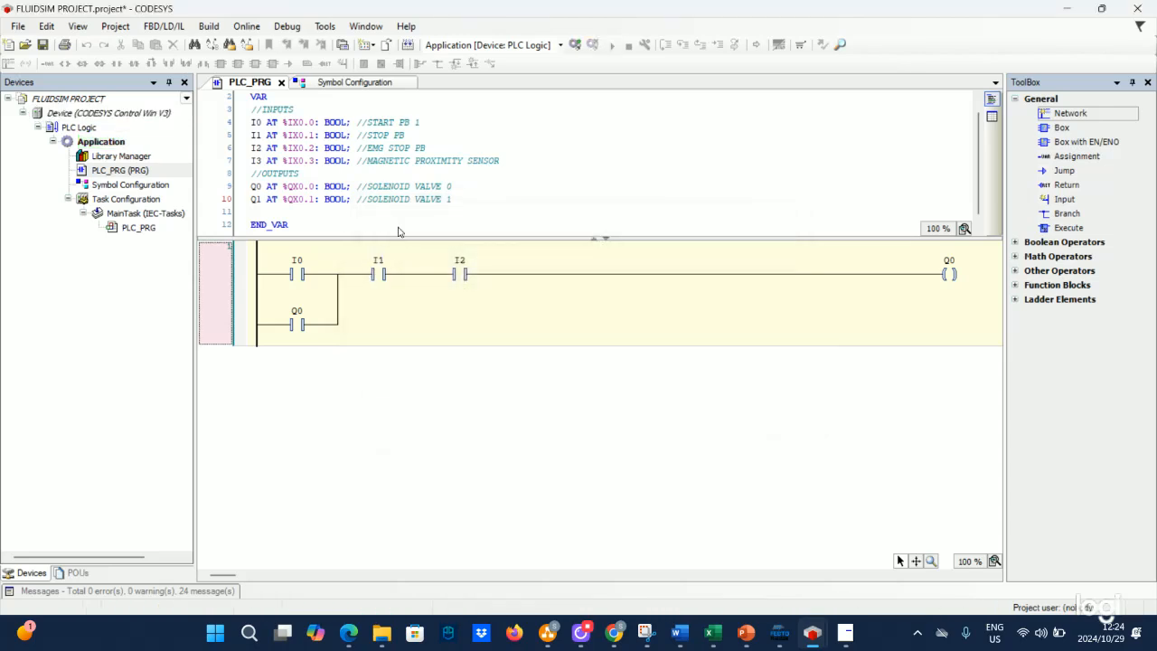
{"action": "left_click", "coordinate": [331, 82]}
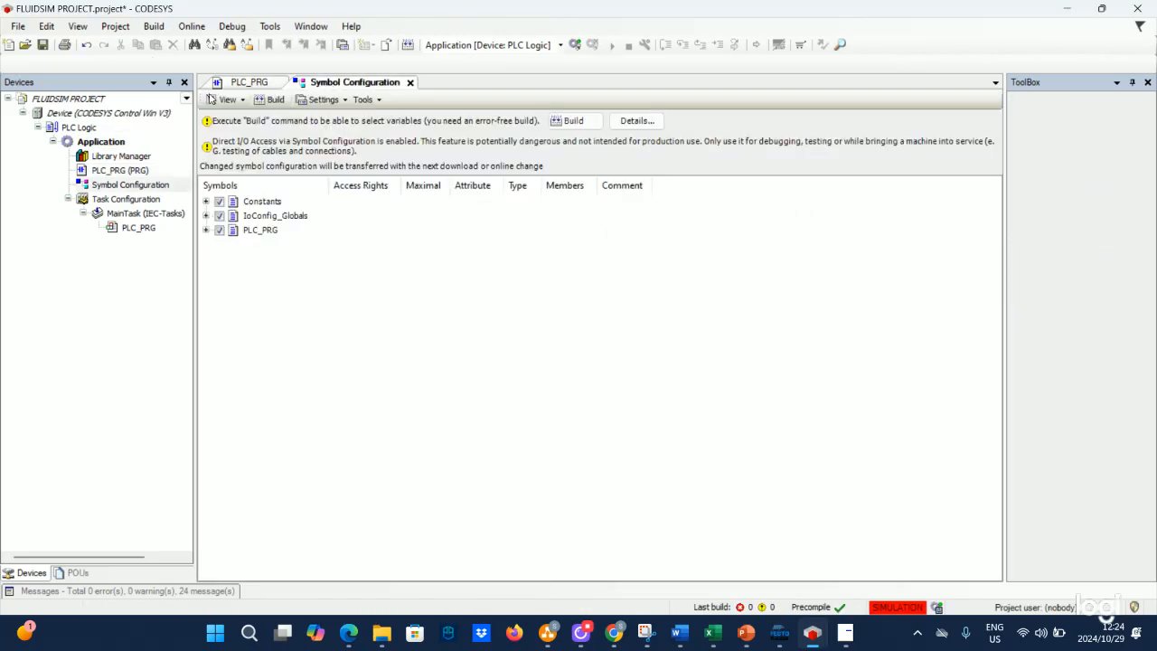
{"action": "left_click", "coordinate": [272, 99]}
{"action": "left_click", "coordinate": [219, 231]}
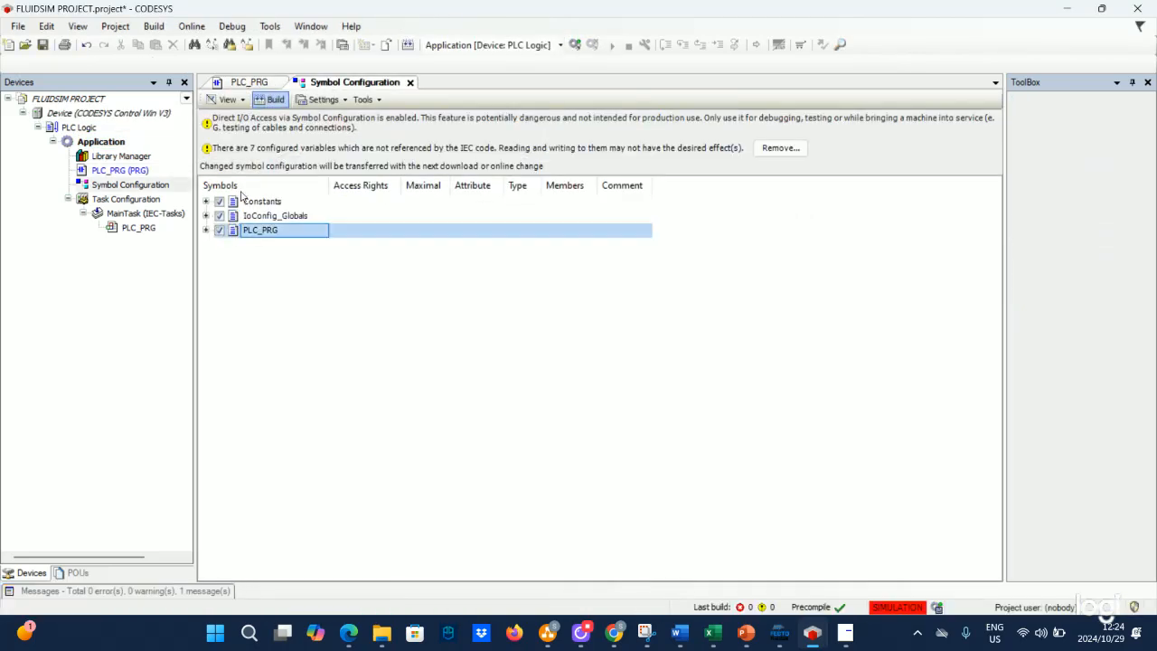
{"action": "left_click", "coordinate": [275, 99]}
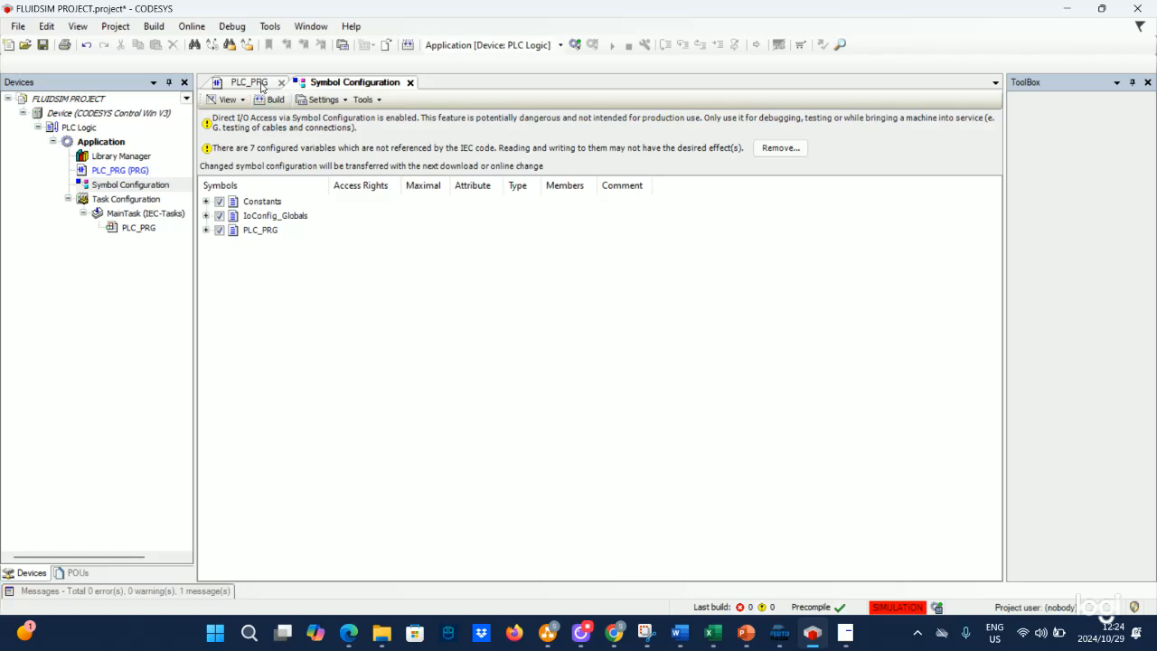
- Log in to the PLC with download, updating the boot project, and start the application
{"action": "left_click", "coordinate": [247, 82]}
{"action": "left_click", "coordinate": [575, 43]}
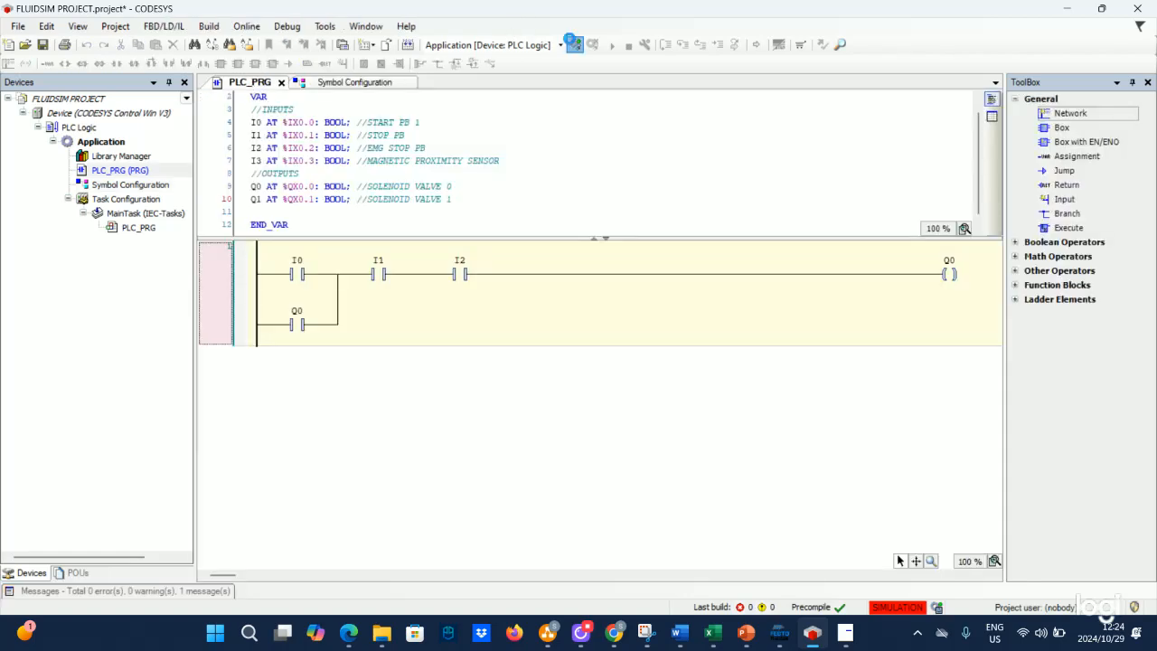
{"action": "left_click", "coordinate": [445, 311]}
{"action": "left_click", "coordinate": [463, 353]}
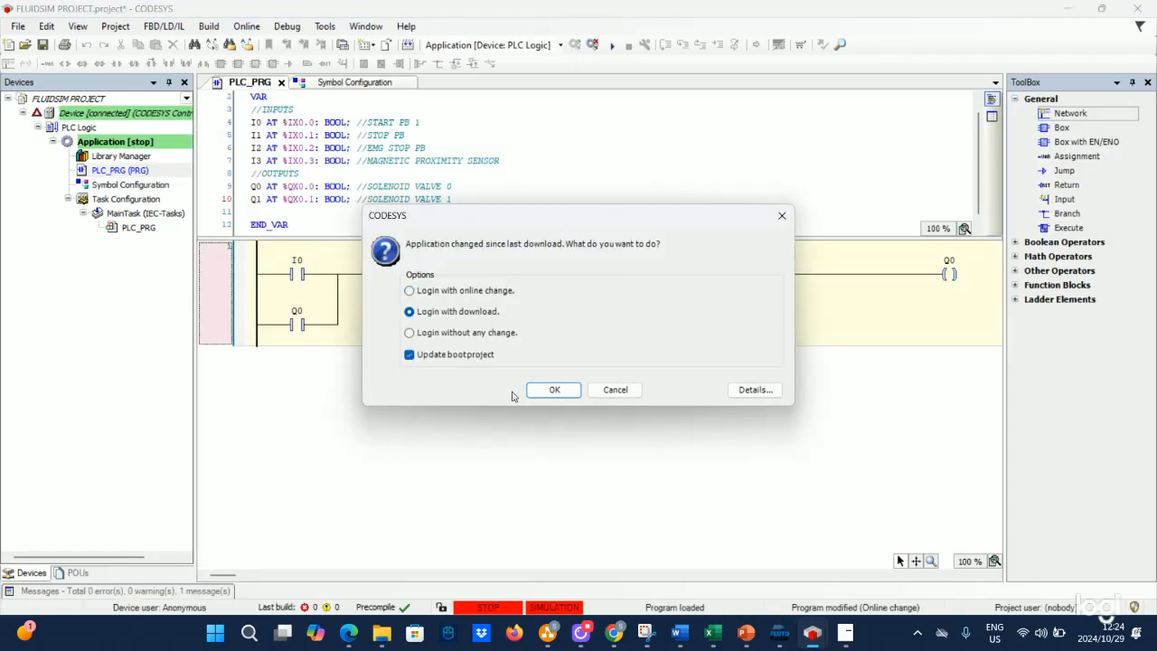
{"action": "left_click", "coordinate": [541, 389]}
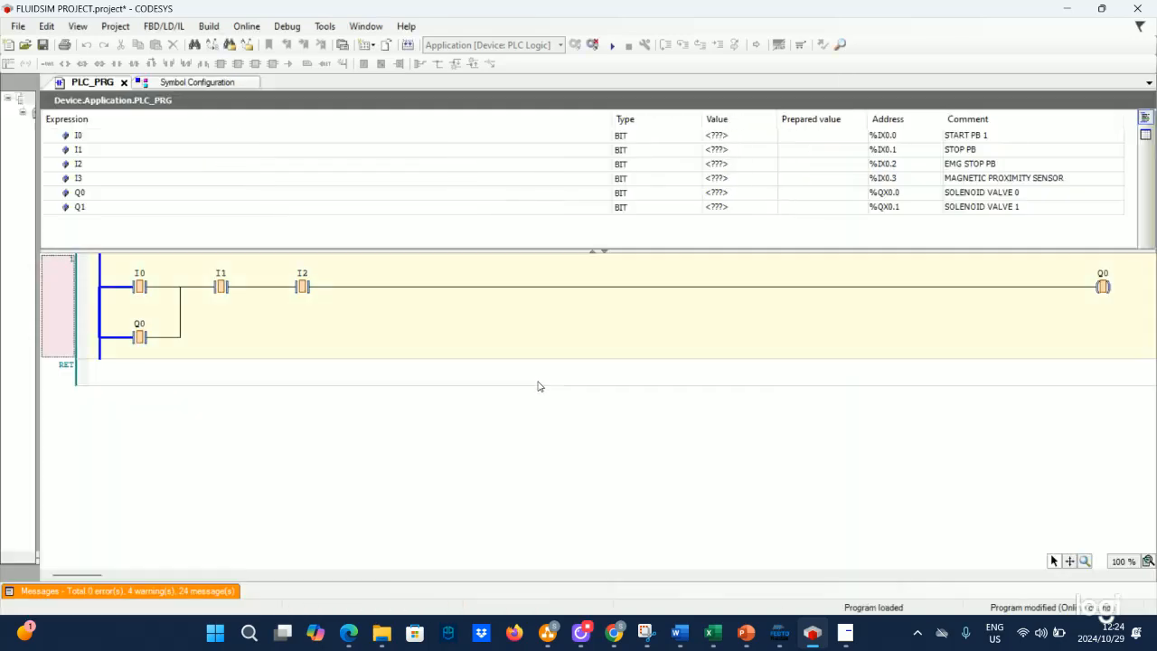
{"action": "left_click", "coordinate": [610, 43]}
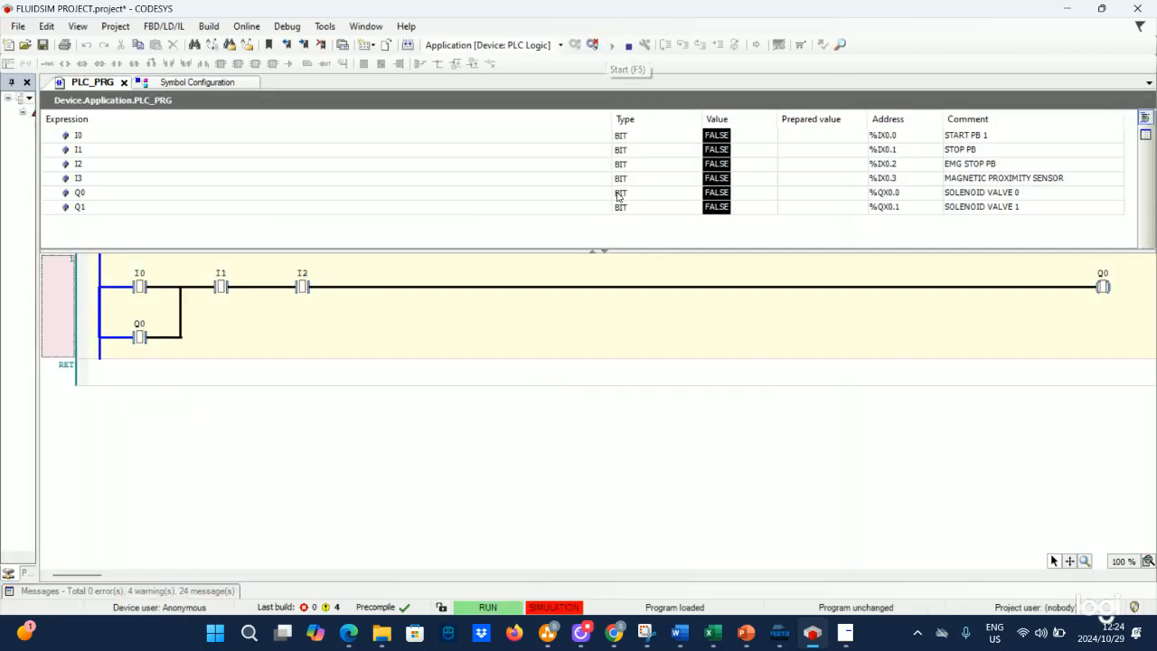
- Switch to FluidSIM, test the start and stop pushbuttons in the running simulation, and stop it
{"action": "left_click", "coordinate": [781, 634]}
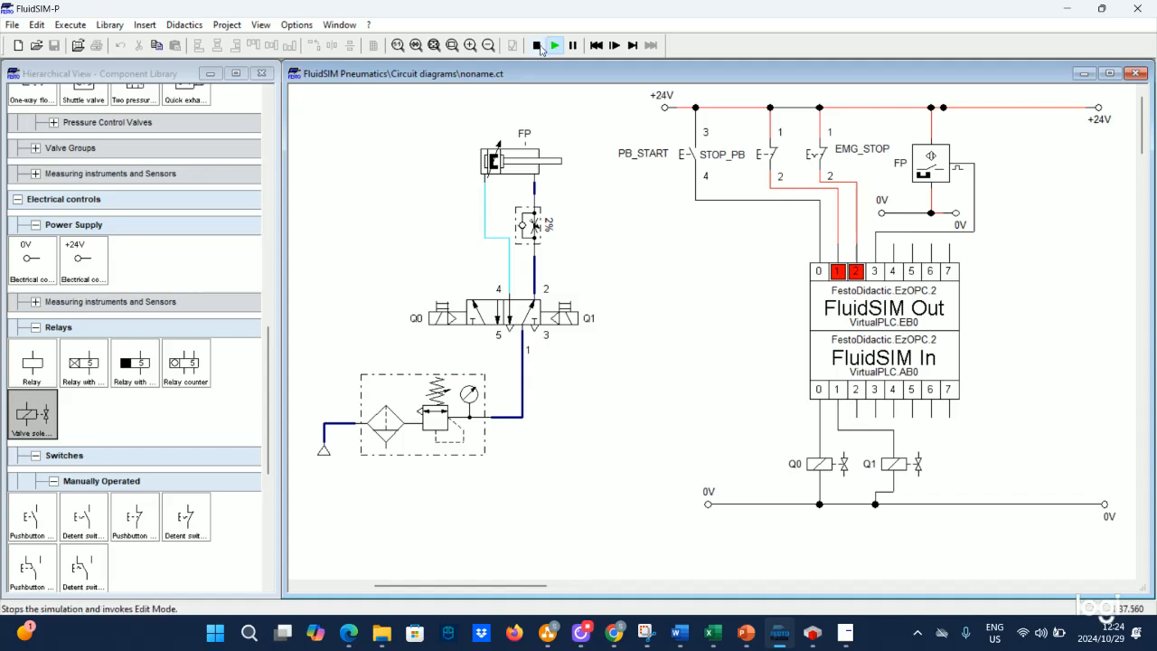
{"action": "left_click", "coordinate": [694, 160]}
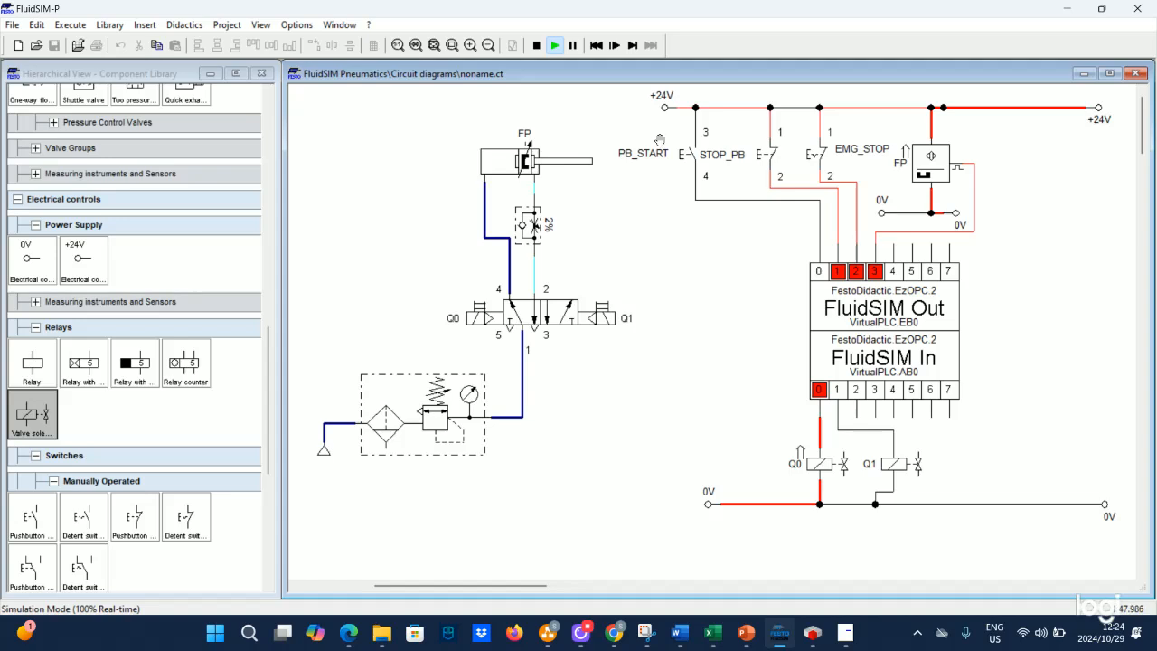
{"action": "left_click", "coordinate": [774, 141]}
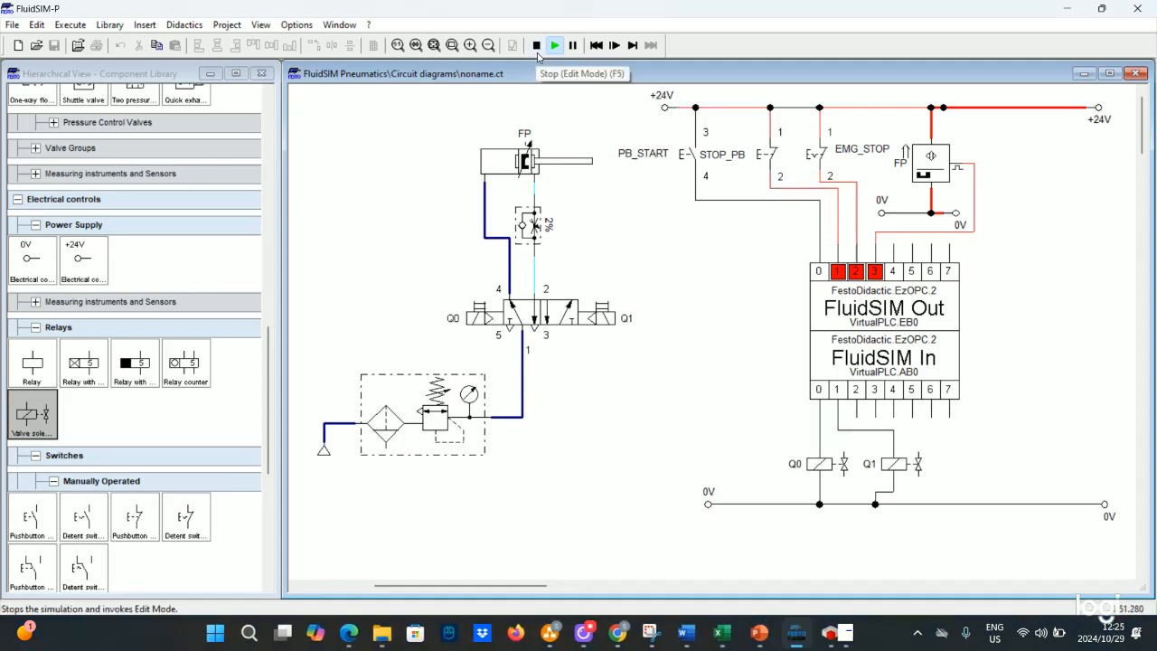
{"action": "left_click", "coordinate": [537, 47]}
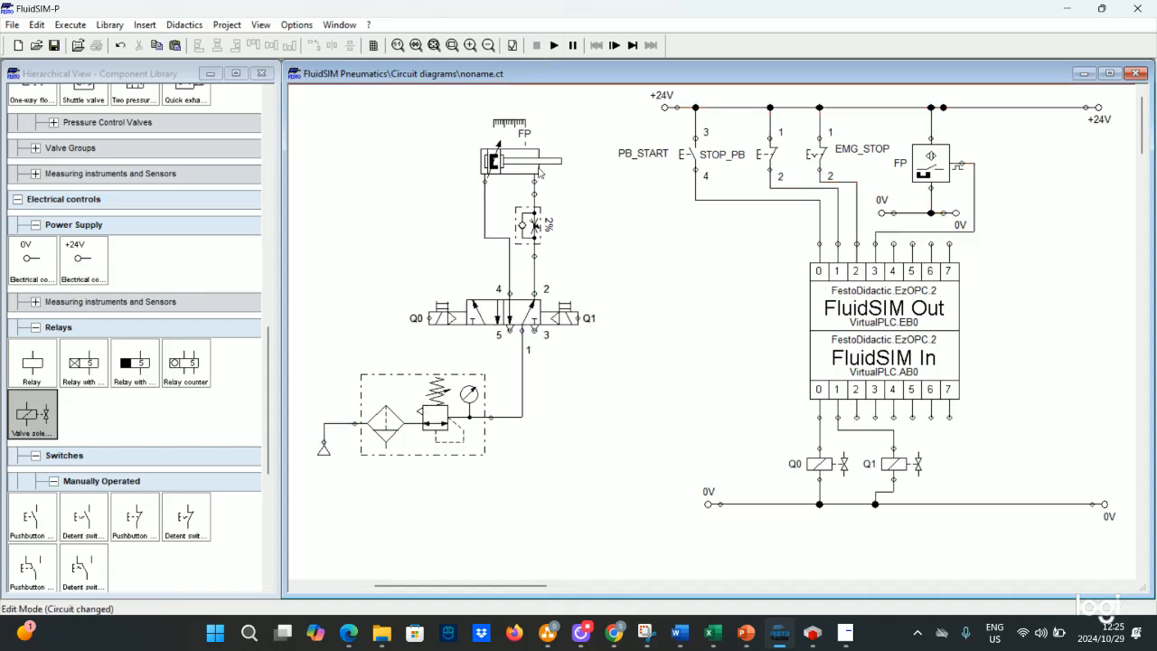
- Delete the flow control valve from the cylinder line and connect valve port 2 directly to the cylinder
{"action": "left_click", "coordinate": [532, 226]}
{"action": "right_click", "coordinate": [534, 226]}
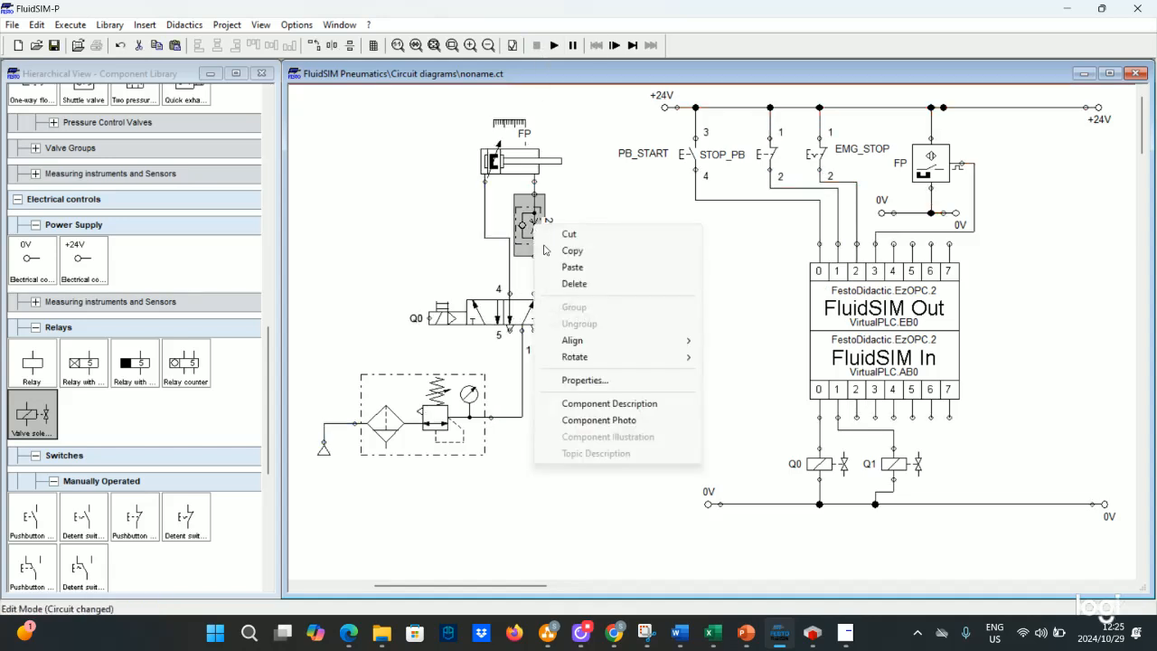
{"action": "left_click", "coordinate": [573, 284]}
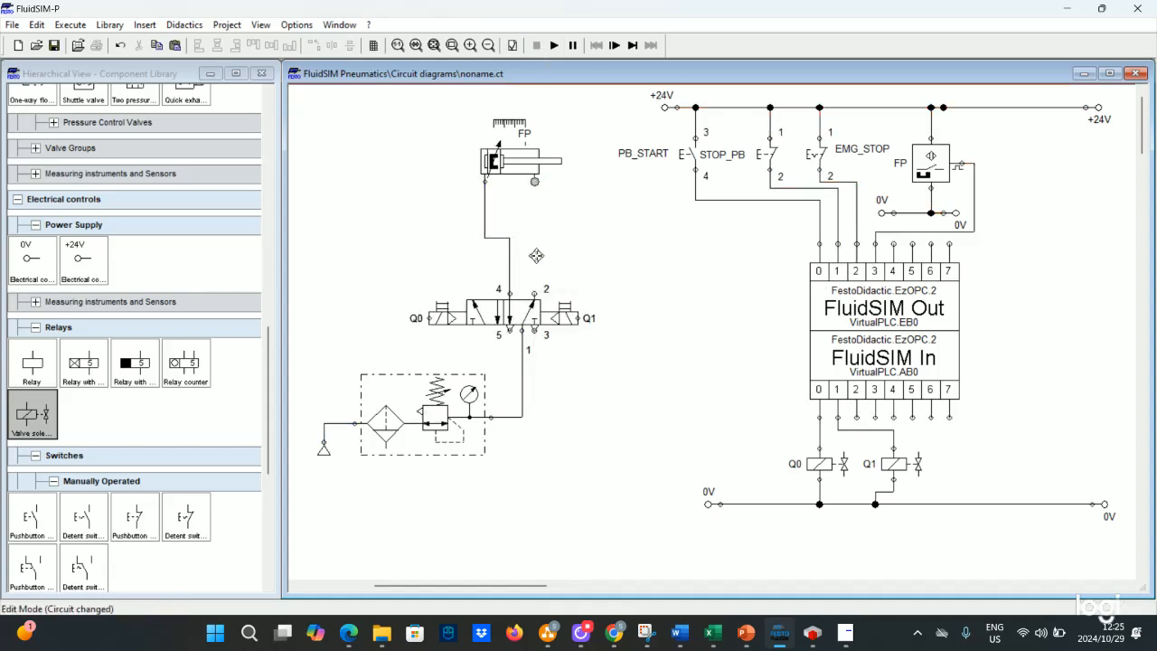
{"action": "left_click_drag", "start_coordinate": [538, 295], "coordinate": [534, 181]}
- Run the simulation, test extending and stopping the cylinder with the start and stop pushbuttons, and stop it
{"action": "left_click", "coordinate": [555, 45]}
{"action": "left_click", "coordinate": [698, 146]}
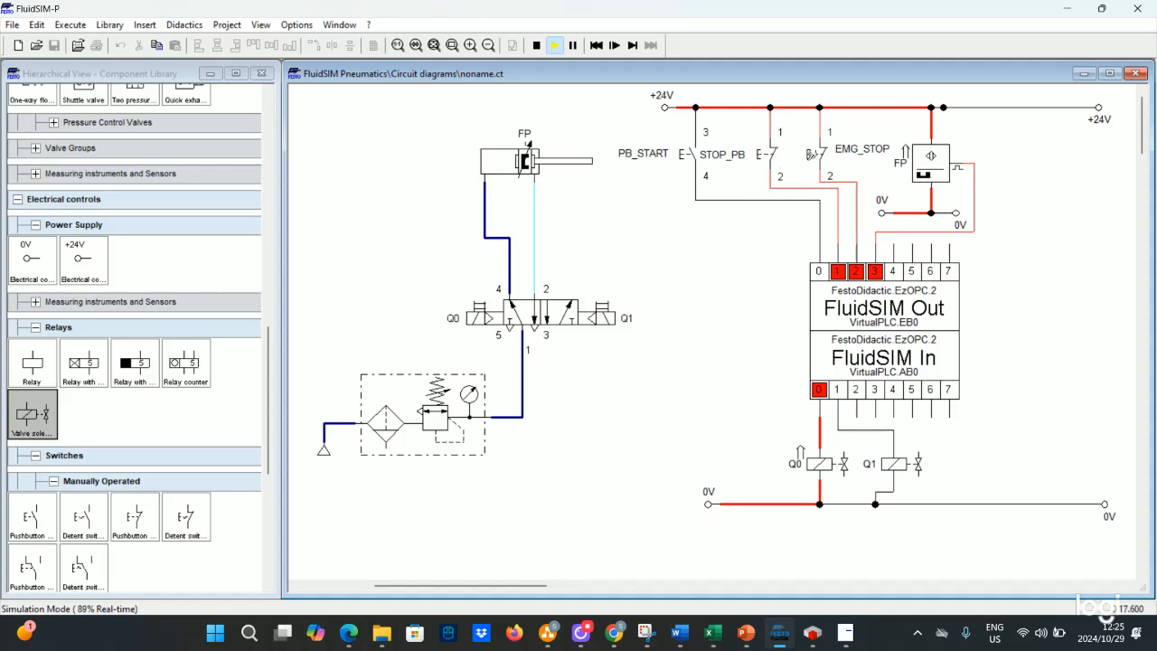
{"action": "left_click", "coordinate": [771, 150]}
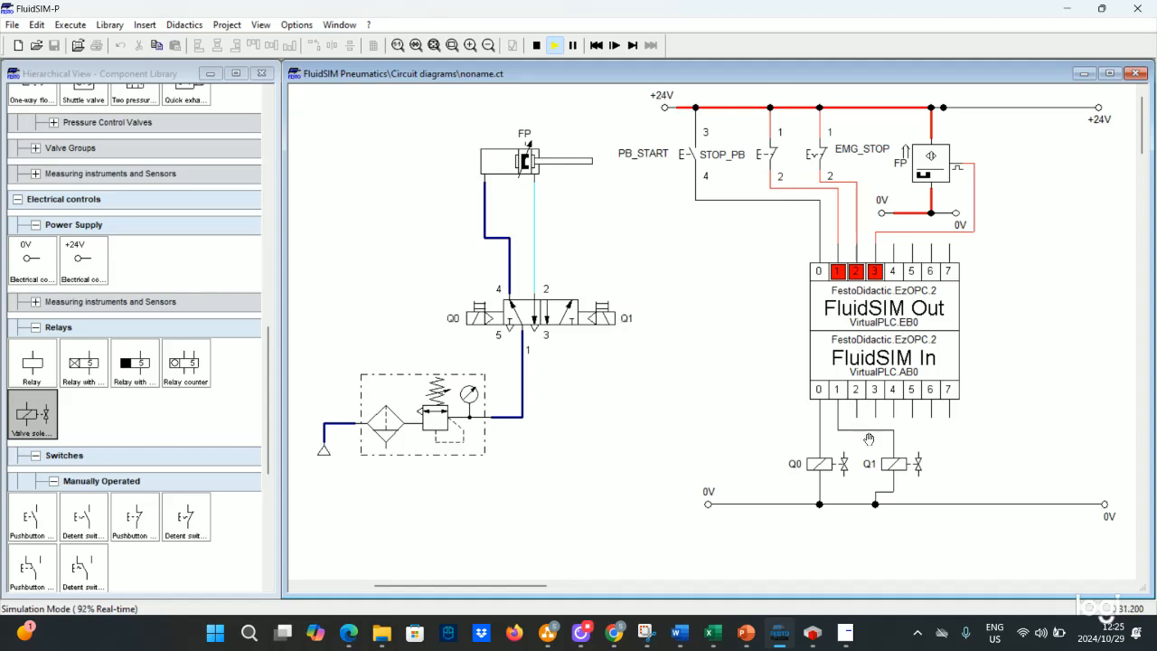
{"action": "left_click", "coordinate": [779, 154]}
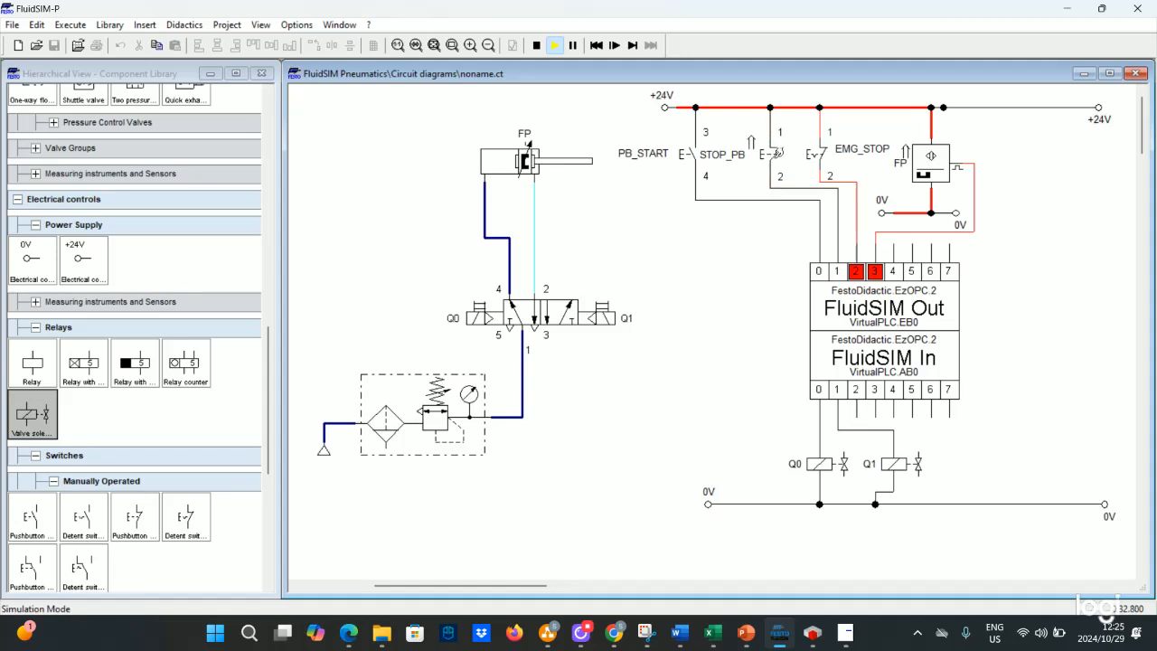
{"action": "left_click", "coordinate": [774, 150]}
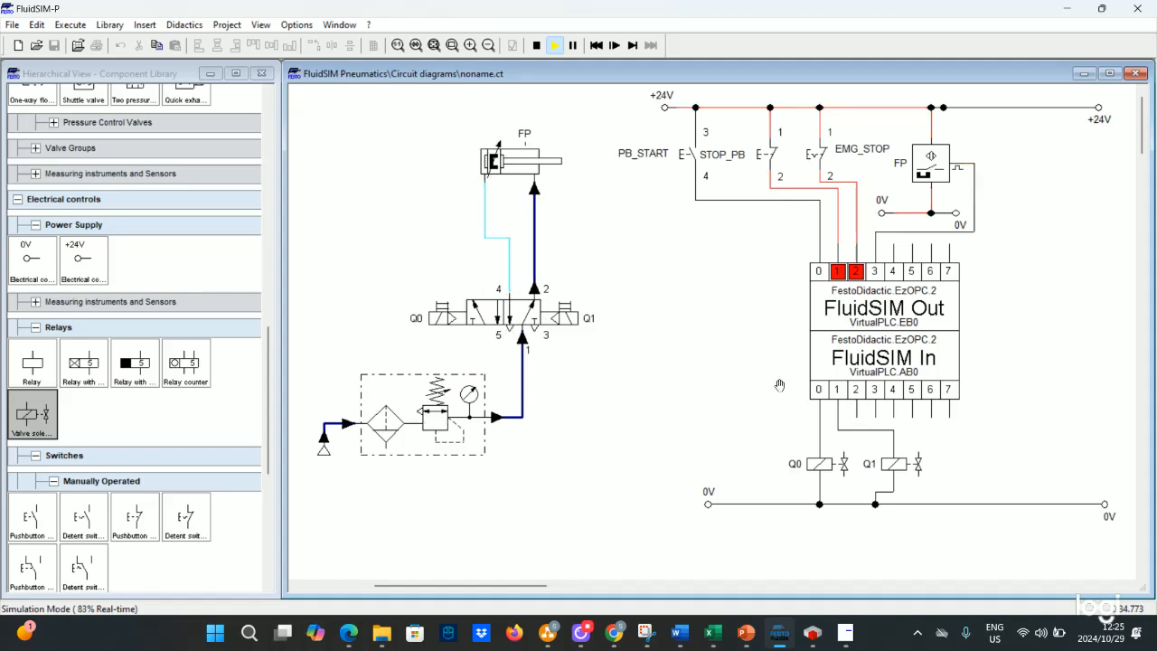
{"action": "left_click", "coordinate": [536, 47]}
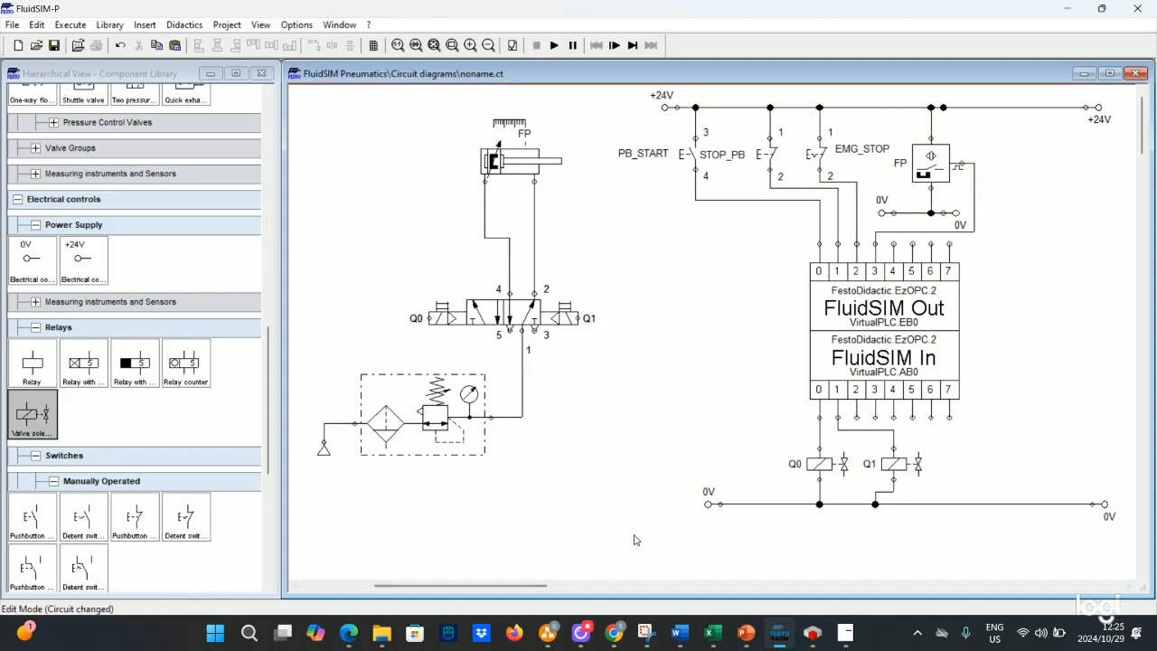
- Switch to CODESYS and log out of the PLC application to edit the ladder program
{"action": "left_click", "coordinate": [812, 633]}
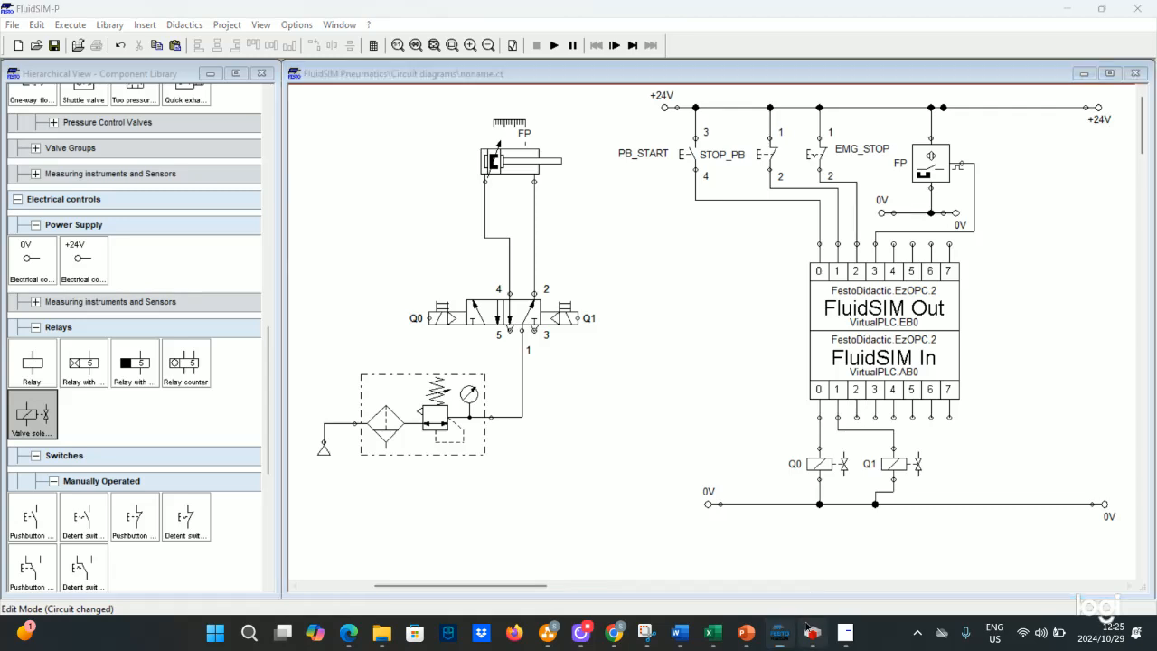
{"action": "left_click", "coordinate": [592, 45]}
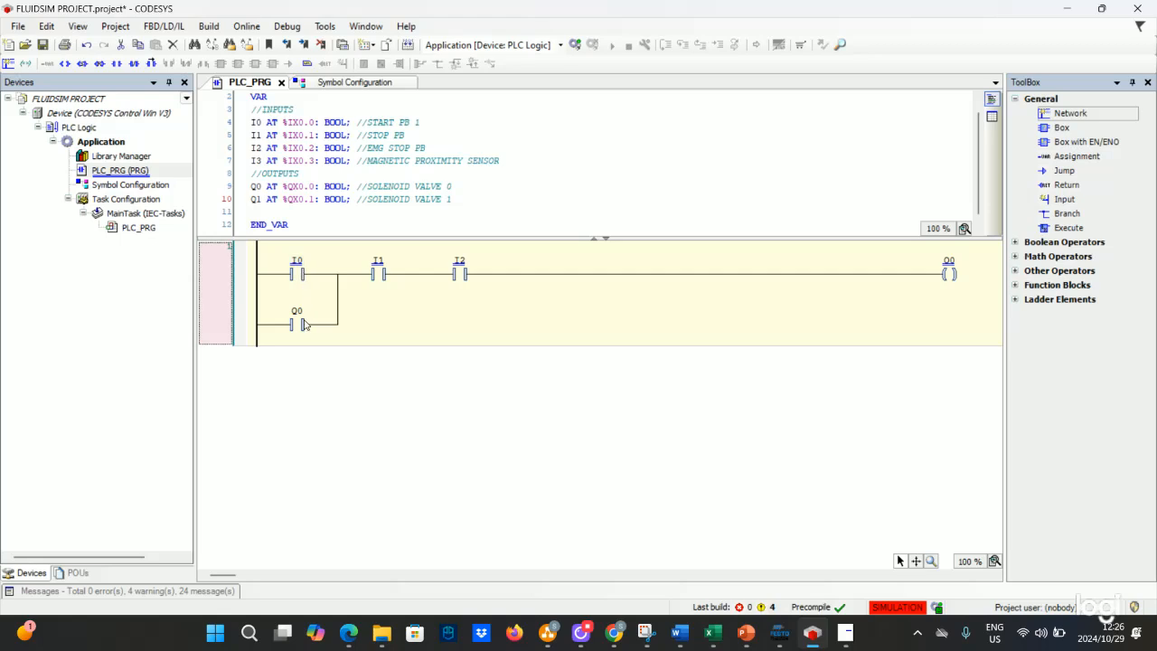
{"action": "left_click", "coordinate": [949, 274]}
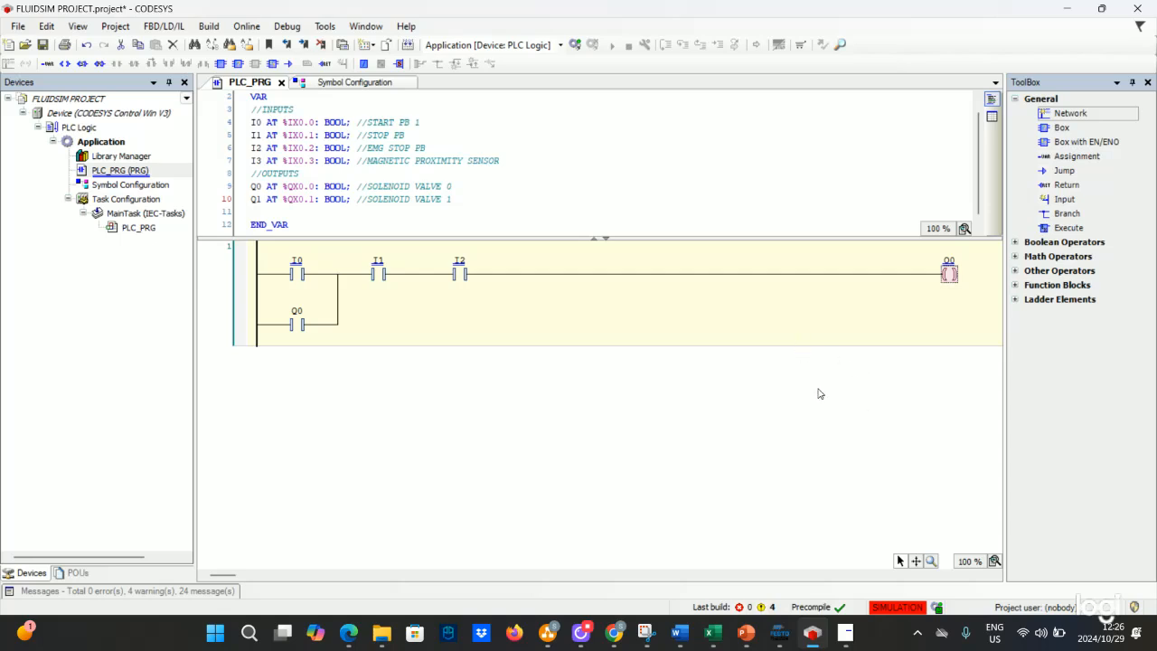
- Return to FluidSIM and start the simulation
{"action": "left_click", "coordinate": [779, 633]}
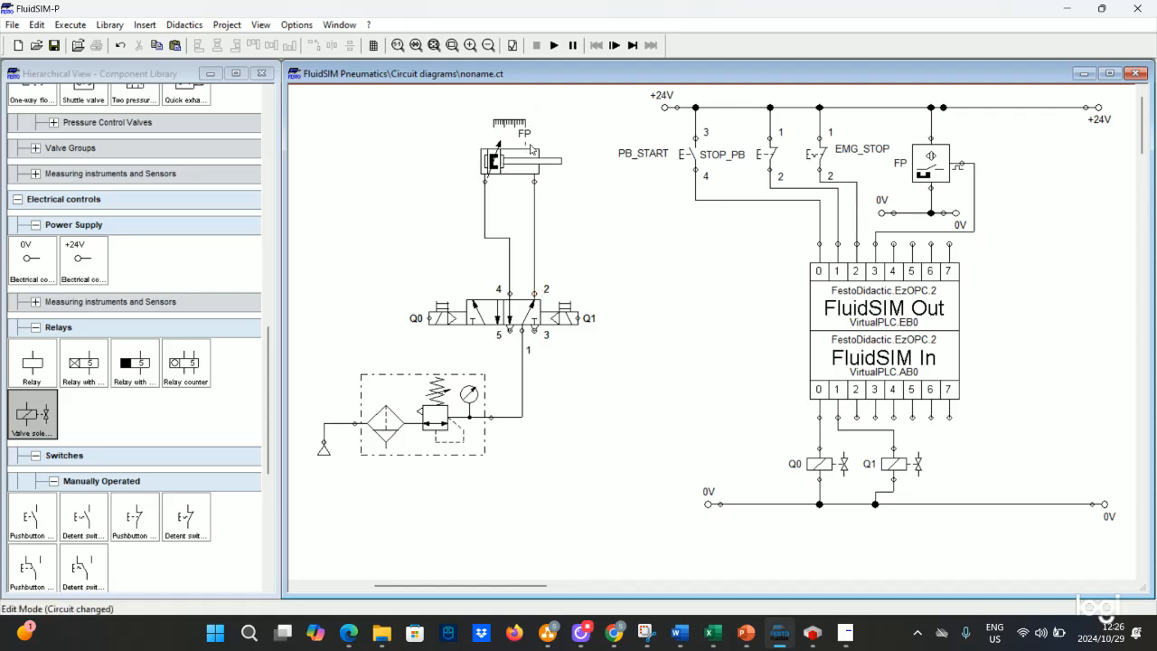
{"action": "left_click", "coordinate": [555, 45]}
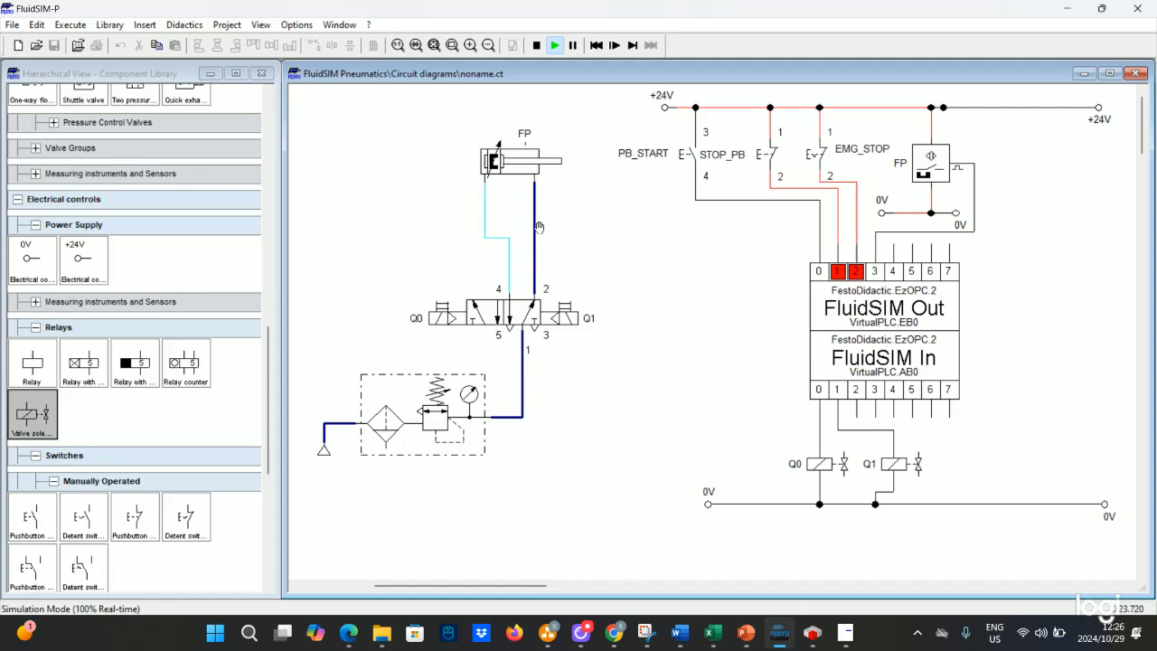
- Switch to CODESYS and add a coil named Q1 in parallel with the Q0 output coil
{"action": "left_click", "coordinate": [812, 635]}
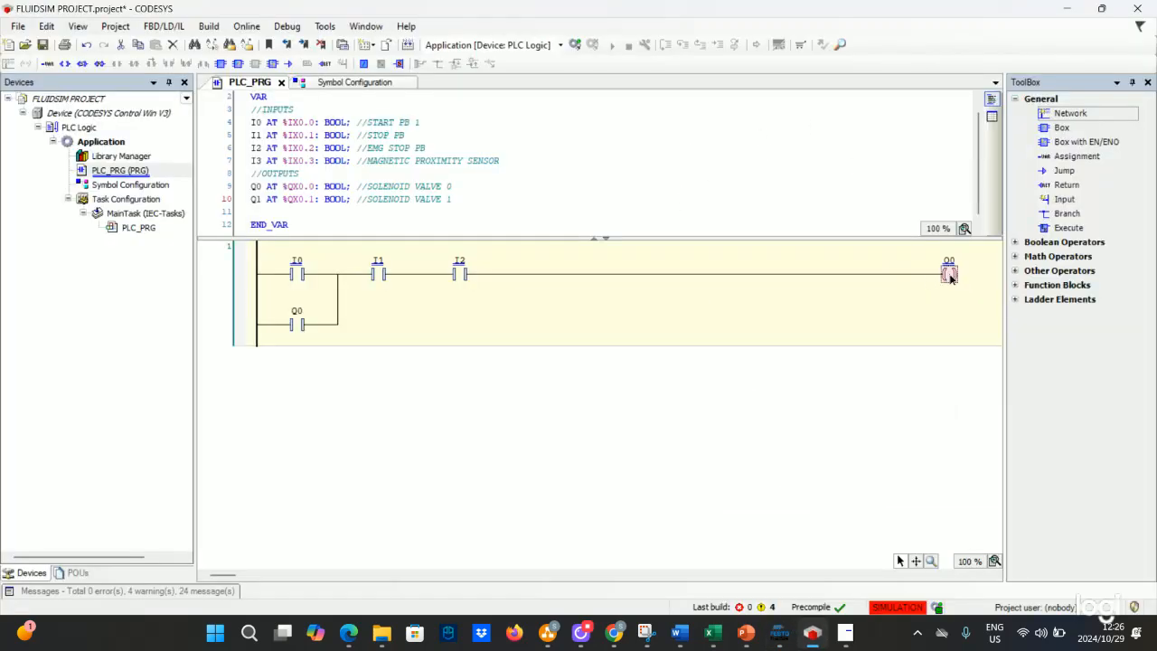
{"action": "right_click", "coordinate": [951, 277]}
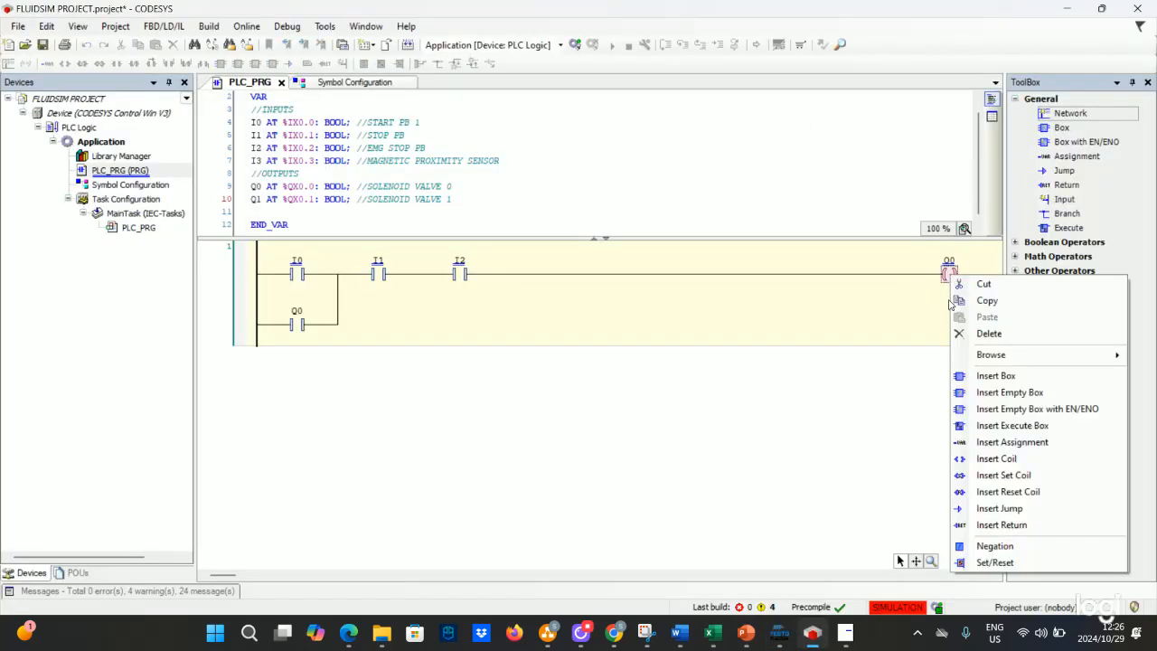
{"action": "left_click", "coordinate": [959, 458]}
{"action": "left_click", "coordinate": [949, 261]}
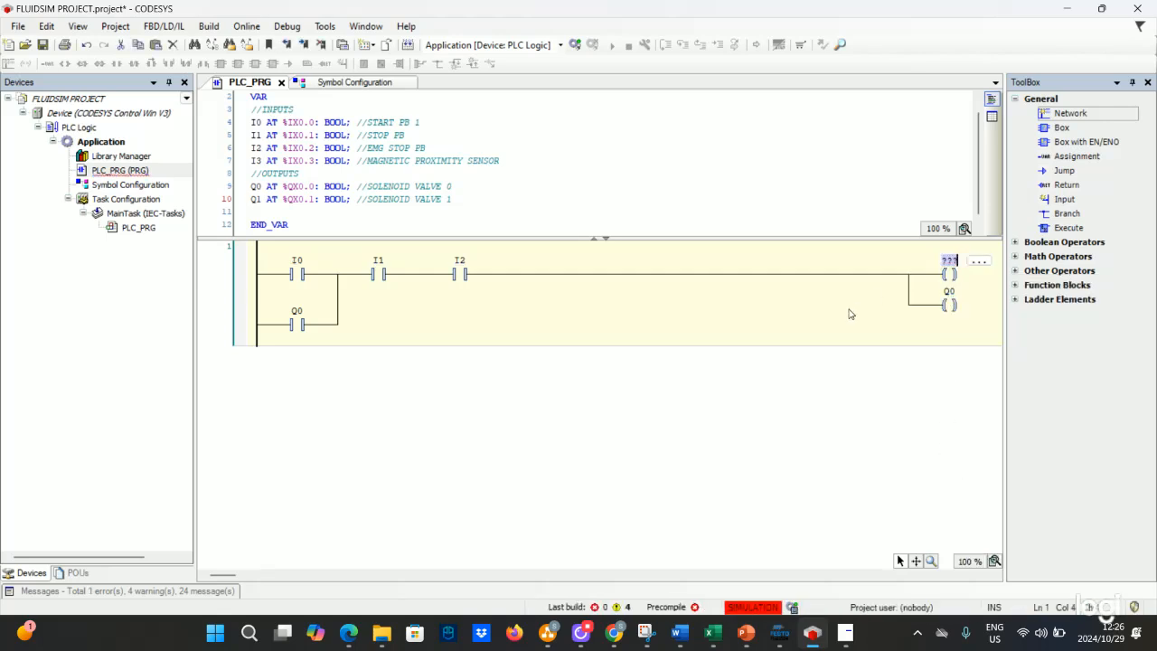
{"action": "type", "text": "Q1"}
- Make the Q1 coil a negated coil
{"action": "left_click", "coordinate": [951, 276]}
{"action": "right_click", "coordinate": [950, 277]}
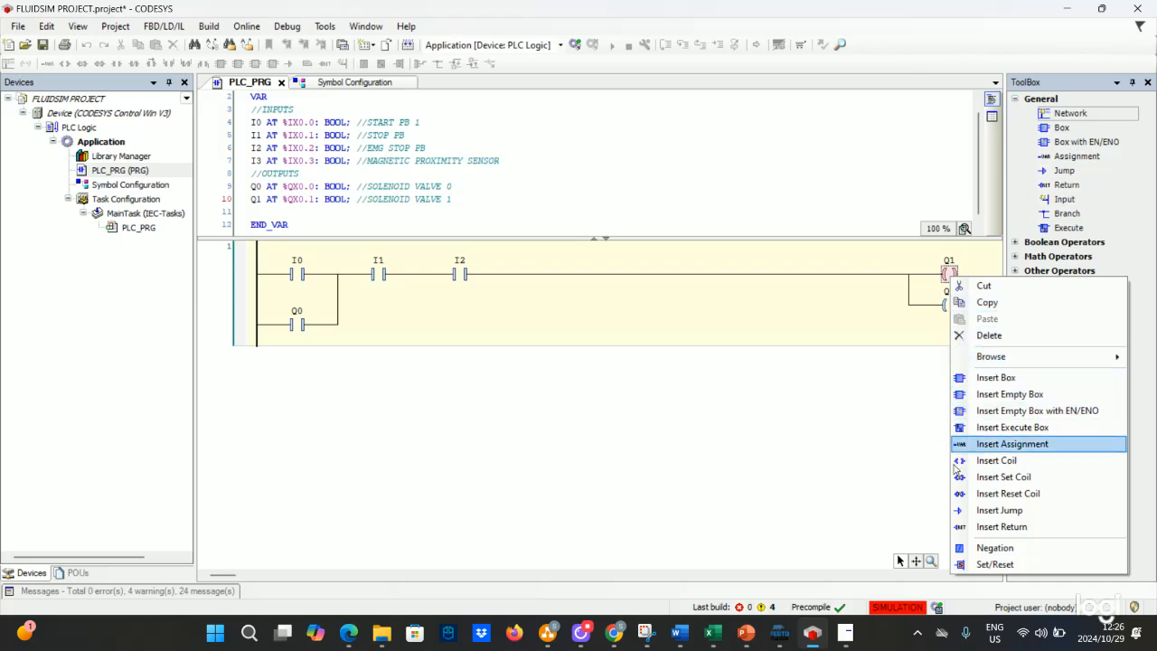
{"action": "left_click", "coordinate": [964, 548]}
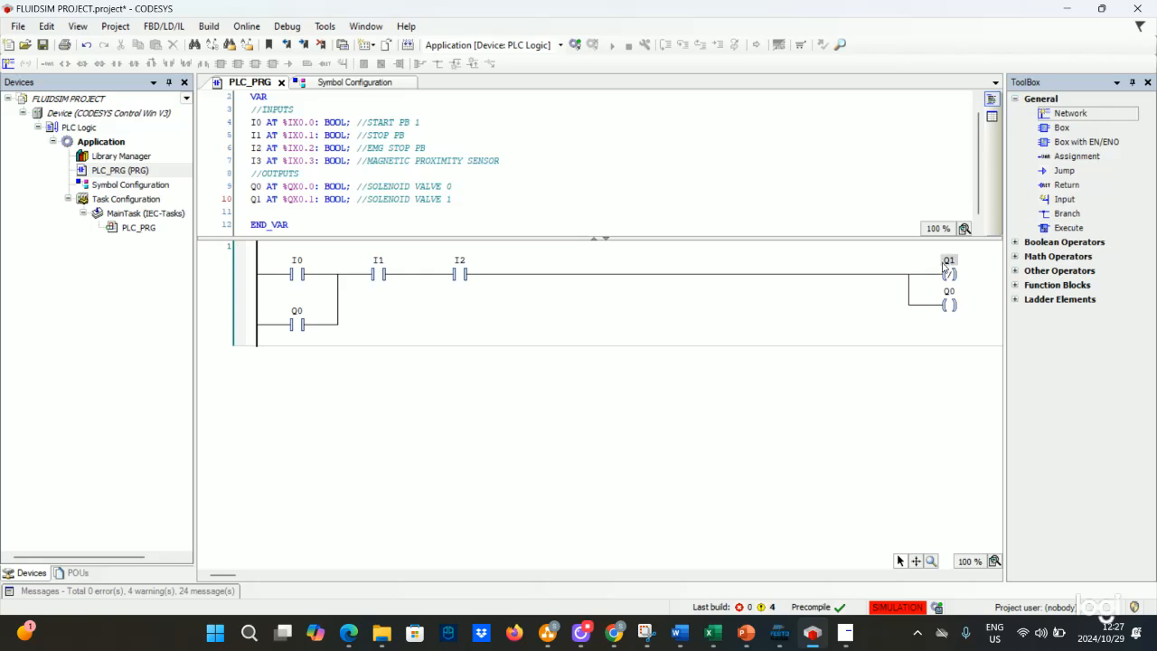
- Insert a contact I3 in series after the I2 contact on the rung and save the project
{"action": "left_click", "coordinate": [780, 633]}
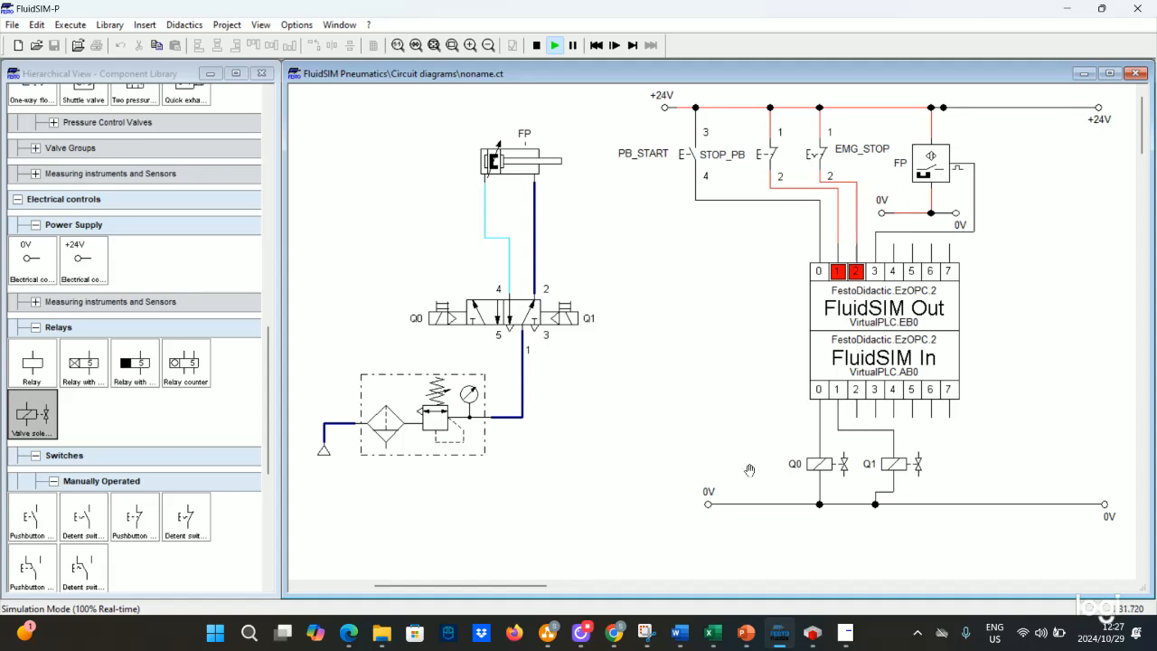
{"action": "left_click", "coordinate": [810, 633]}
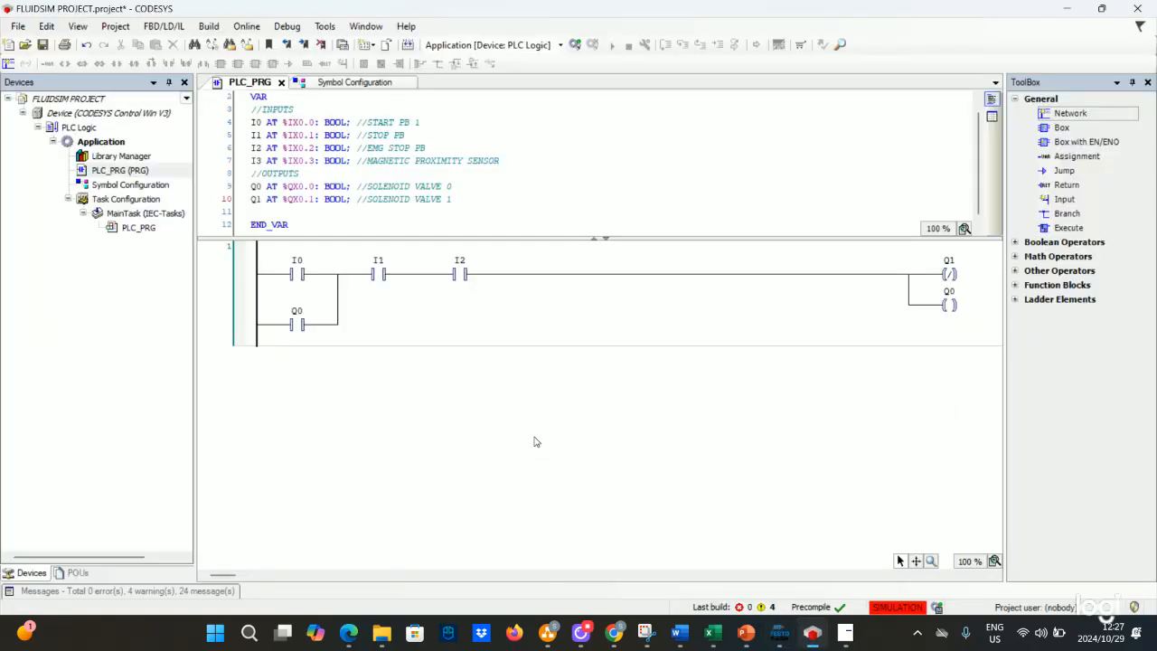
{"action": "left_click", "coordinate": [507, 275]}
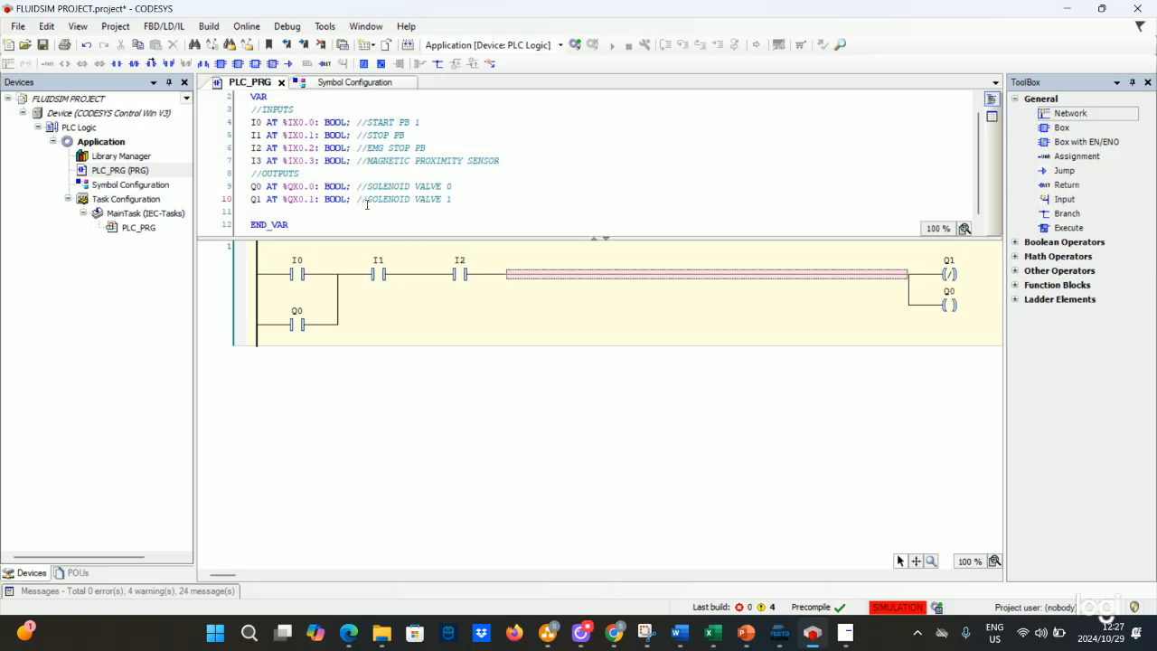
{"action": "right_click", "coordinate": [540, 275]}
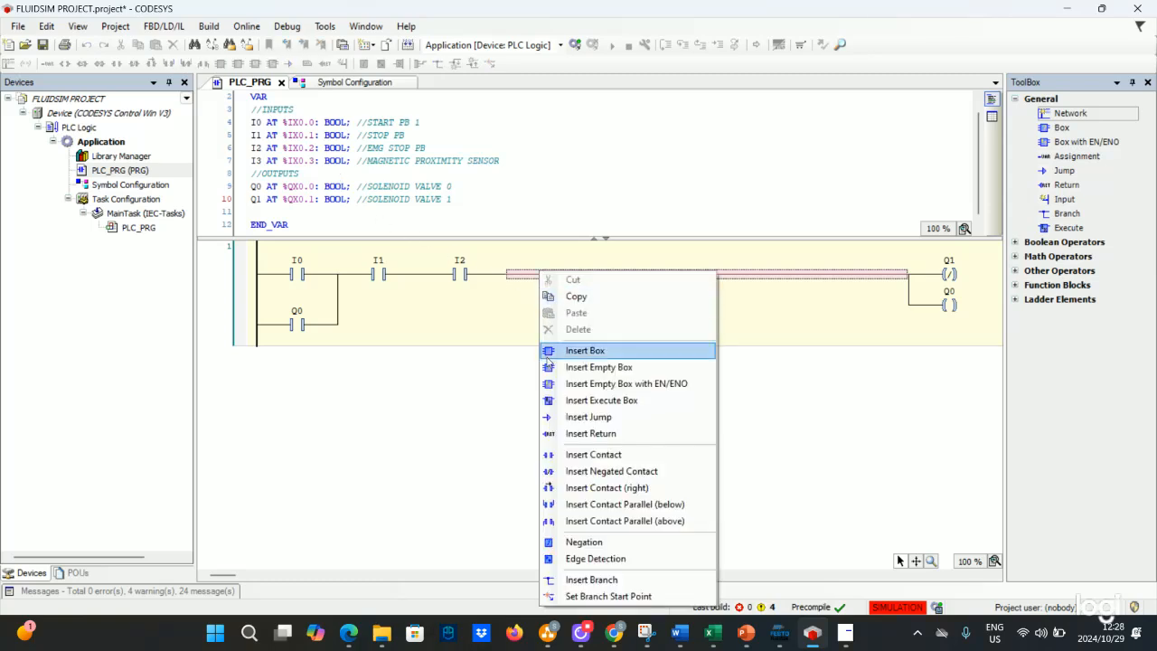
{"action": "left_click", "coordinate": [579, 454]}
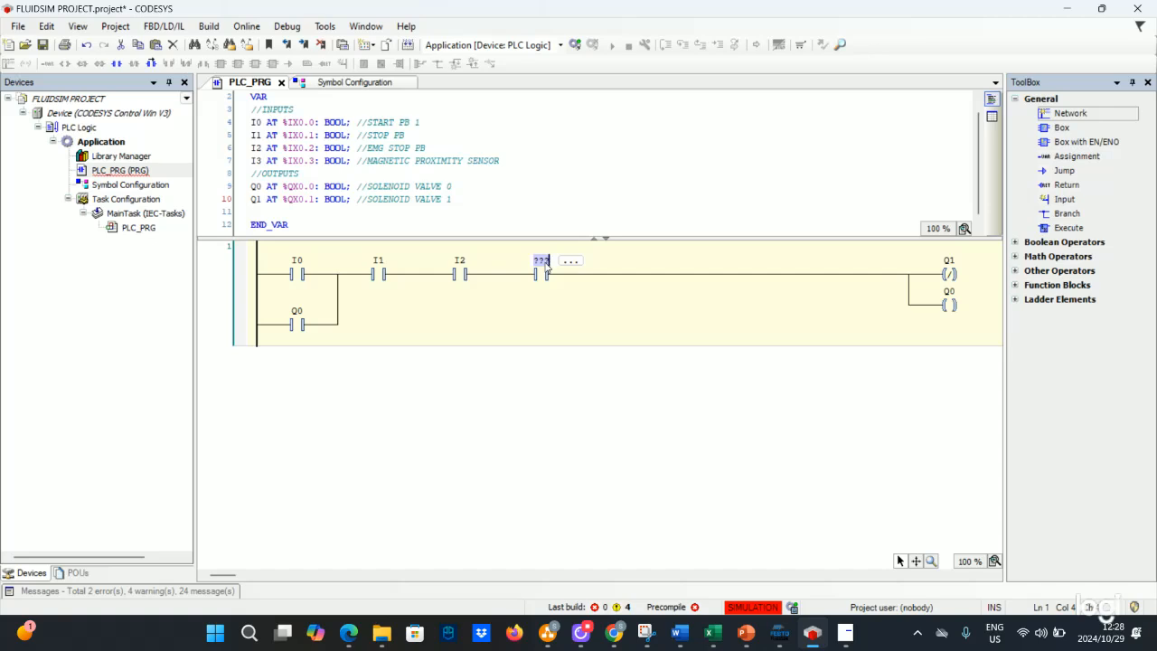
{"action": "type", "text": "I3"}
{"action": "key", "text": "Return"}
{"action": "key", "text": "ctrl+s"}
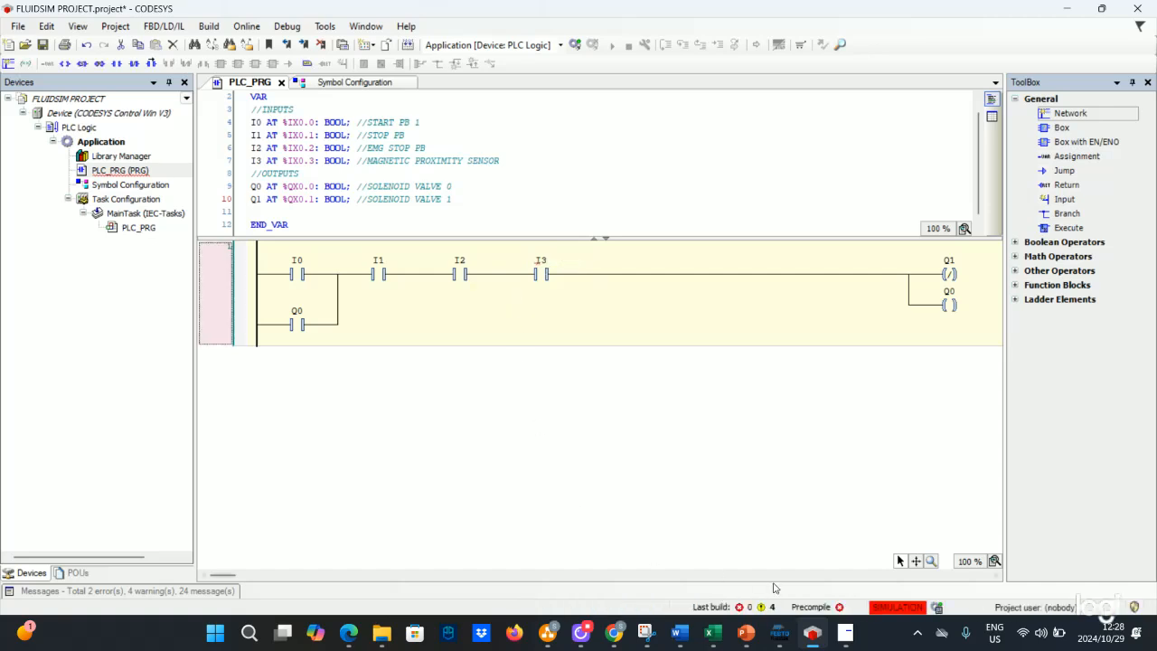
- Make the I3 contact a negated contact
{"action": "left_click", "coordinate": [778, 633]}
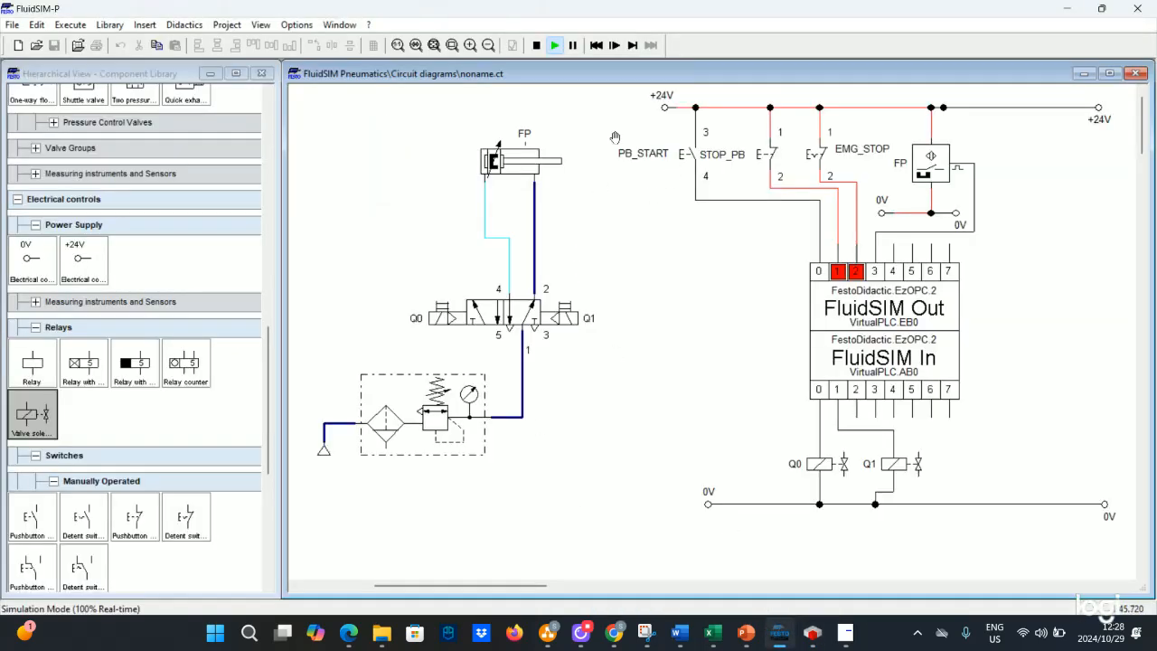
{"action": "left_click", "coordinate": [812, 633]}
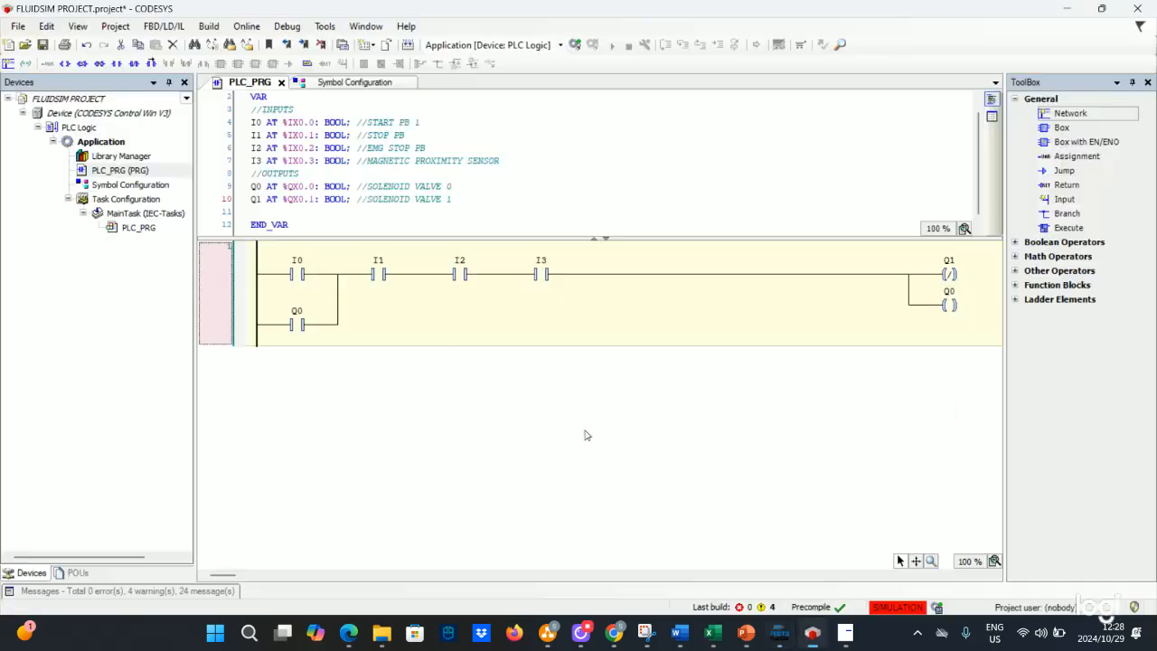
{"action": "left_click", "coordinate": [541, 274]}
{"action": "right_click", "coordinate": [541, 275]}
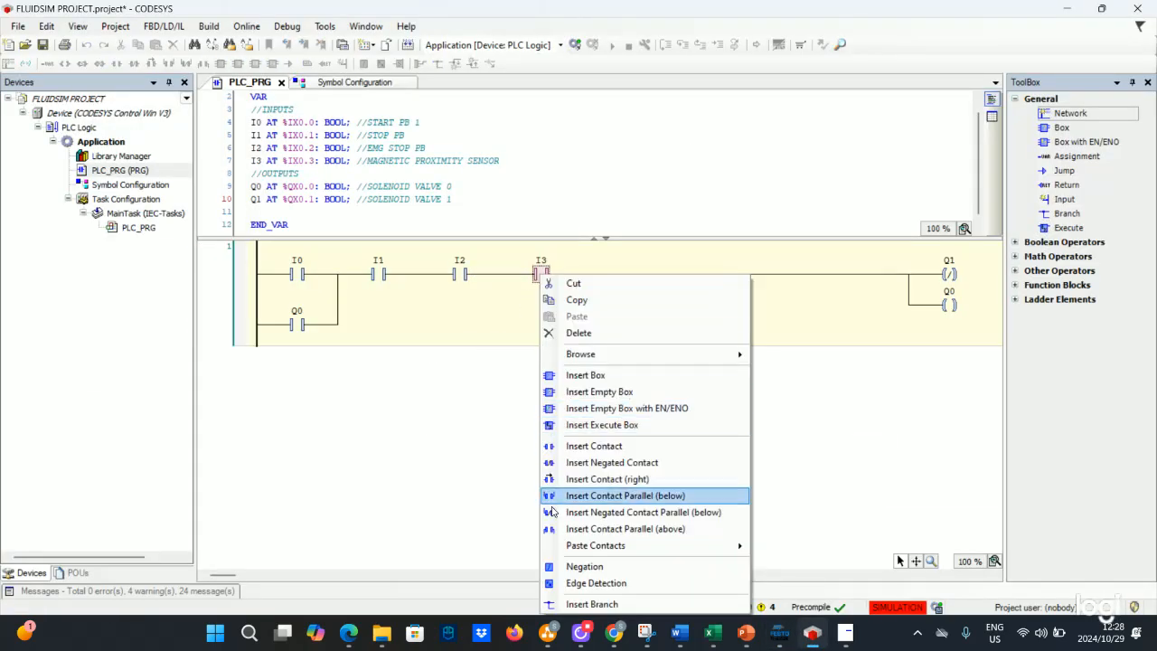
{"action": "left_click", "coordinate": [584, 566]}
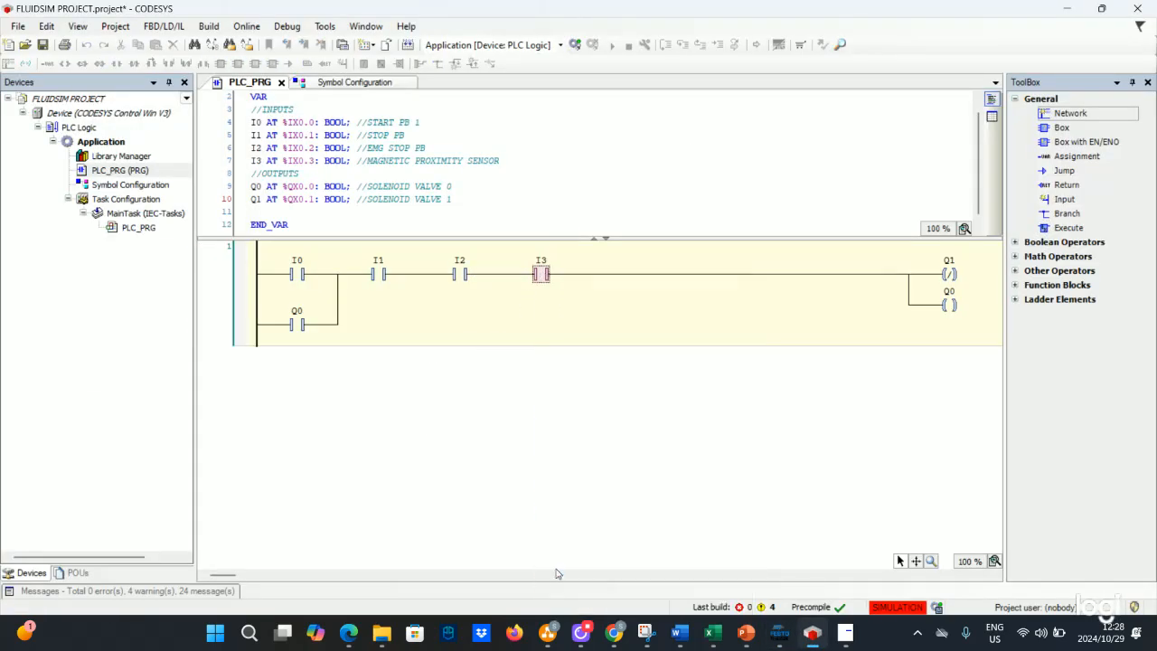
- Log in to the PLC with download and boot project update, then start the application
{"action": "left_click", "coordinate": [575, 45]}
{"action": "left_click", "coordinate": [455, 312]}
{"action": "left_click", "coordinate": [409, 354]}
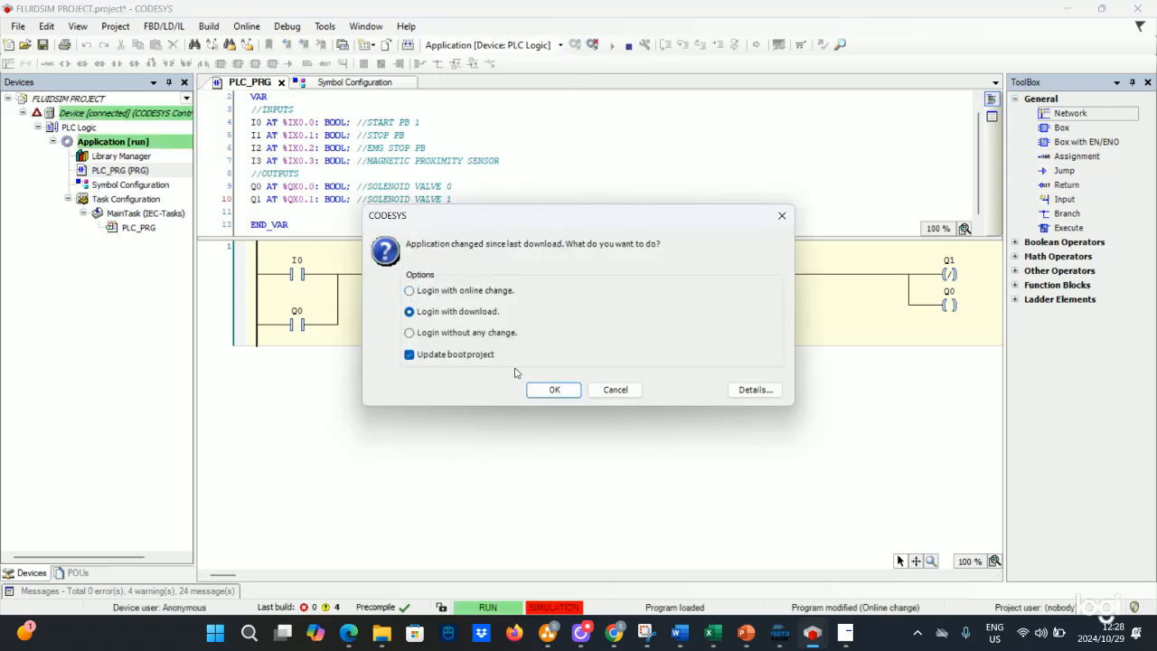
{"action": "left_click", "coordinate": [547, 390]}
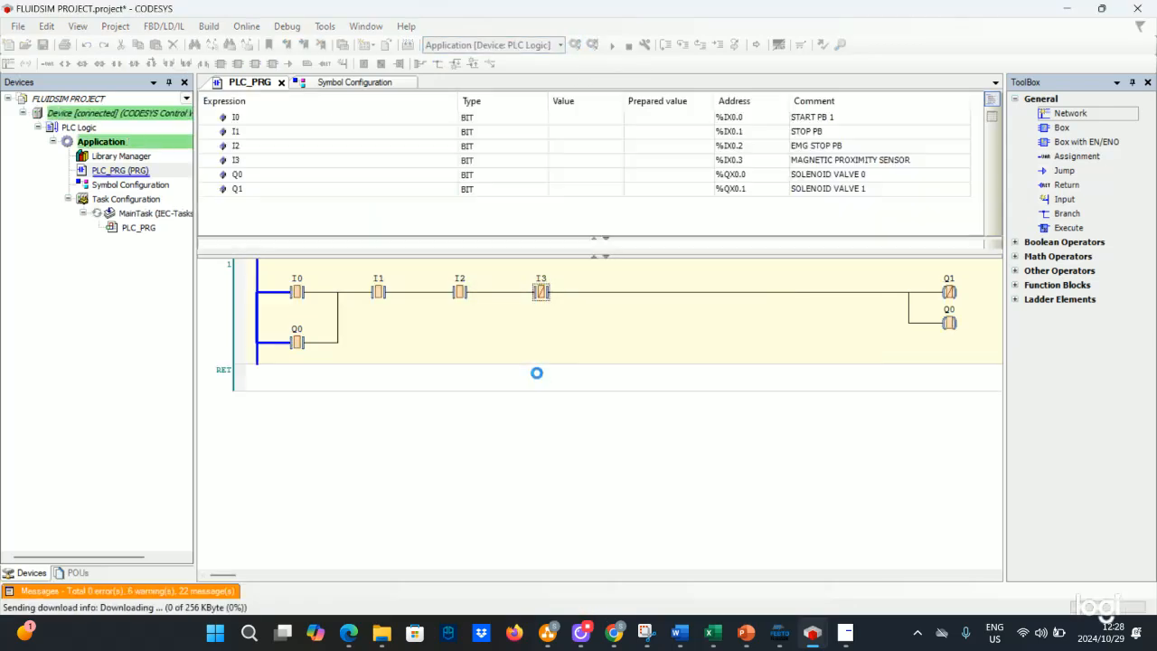
{"action": "left_click", "coordinate": [612, 44]}
- Return to FluidSIM and press the PB_START pushbutton to test the cylinder
{"action": "left_click", "coordinate": [770, 629]}
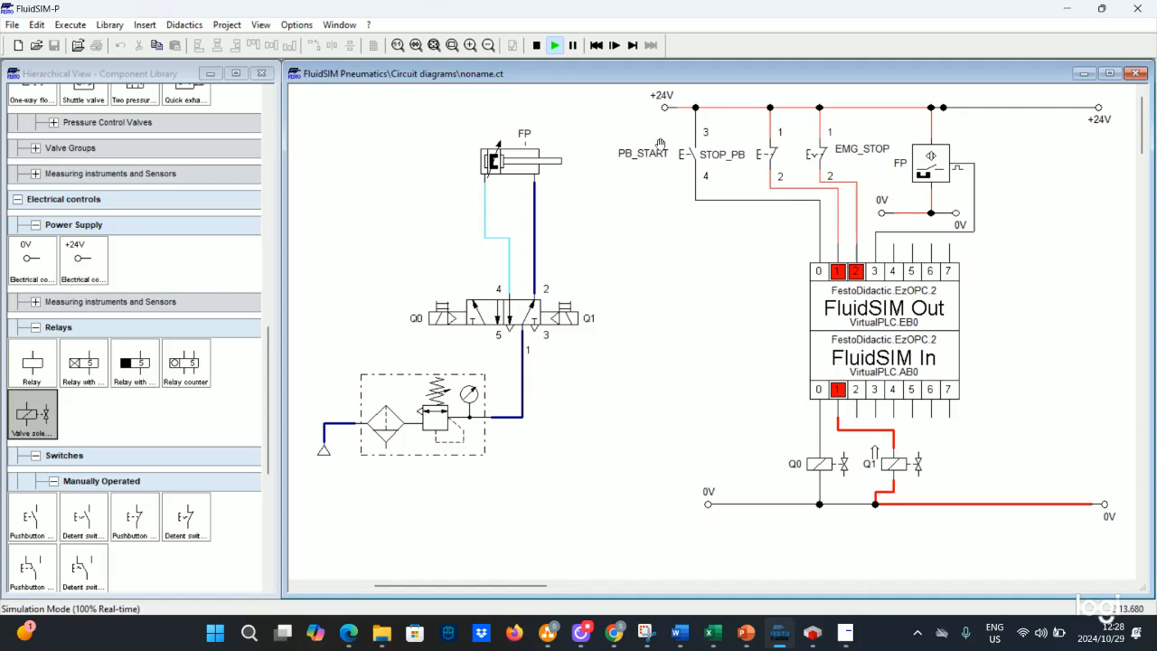
{"action": "left_click", "coordinate": [696, 149]}
{"action": "left_click", "coordinate": [698, 152]}
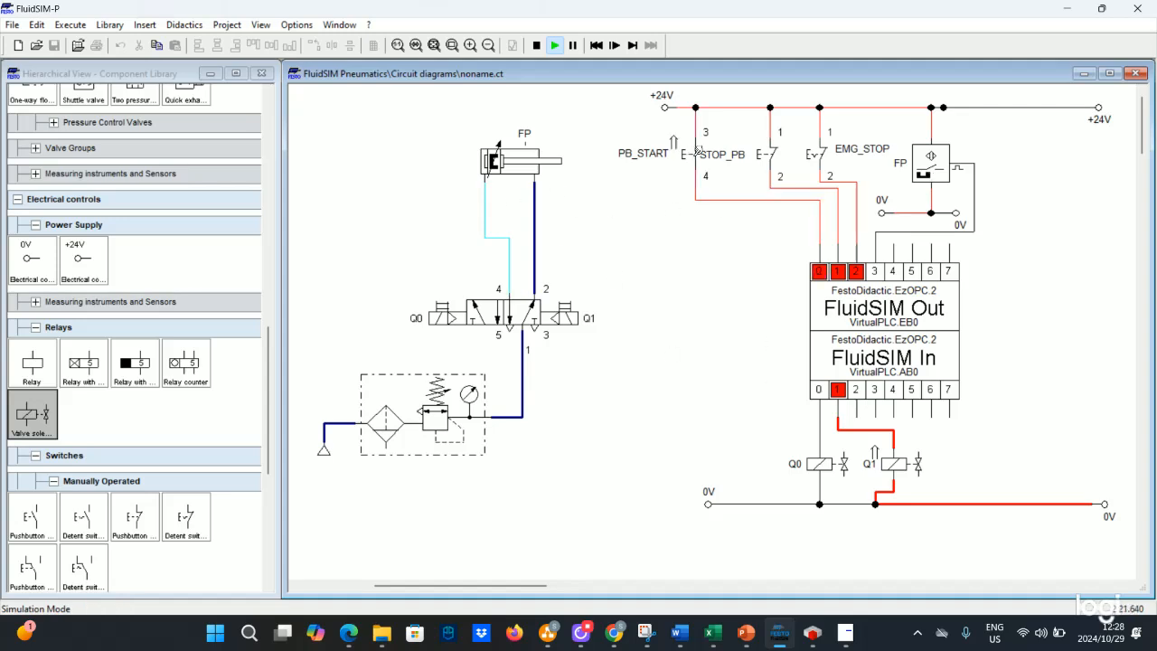
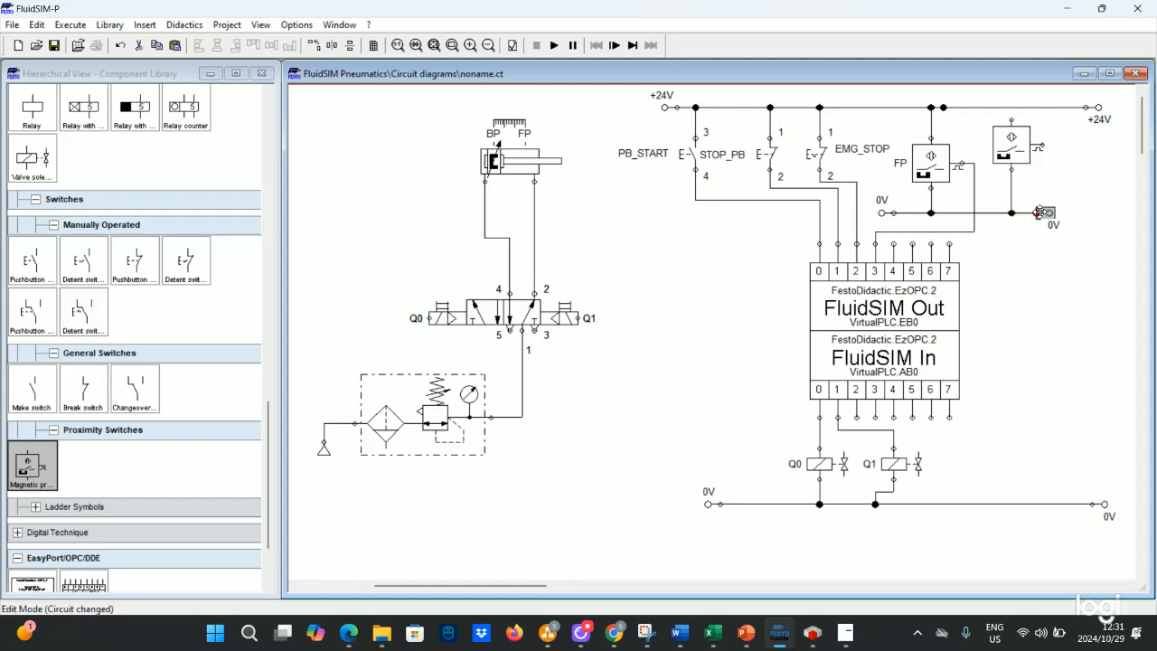
- Wire the newly placed magnetic proximity switch to the 0V line and the +24V supply line
{"action": "left_click_drag", "start_coordinate": [1042, 144], "coordinate": [913, 246]}
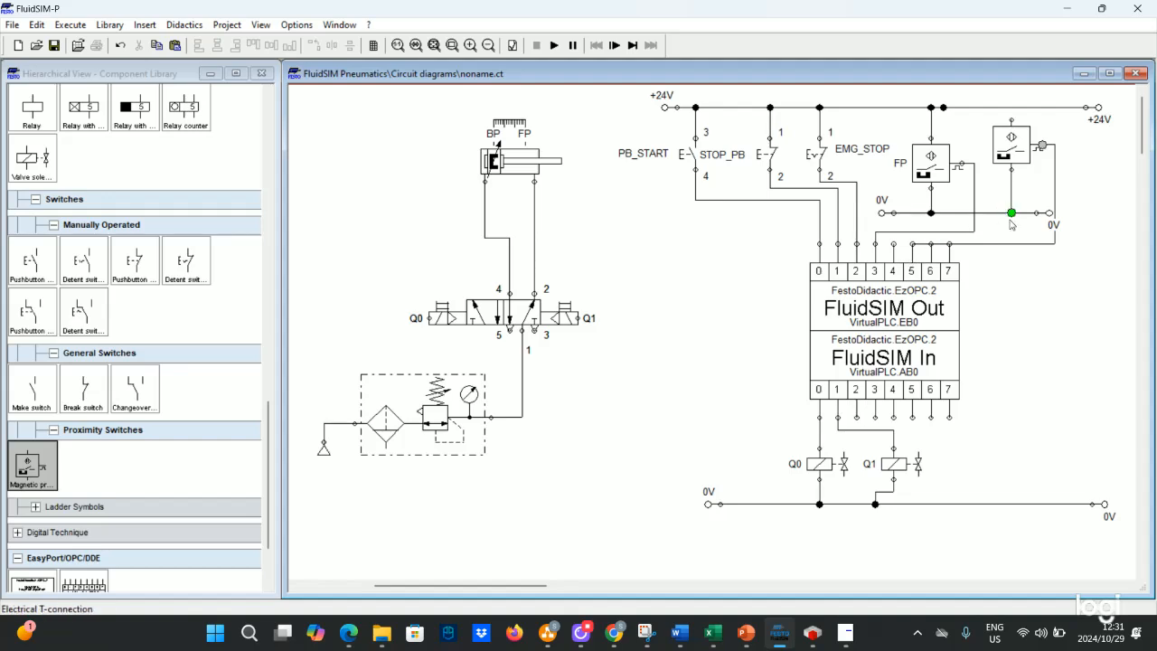
{"action": "left_click_drag", "start_coordinate": [1012, 119], "coordinate": [1012, 107]}
- Rearrange the circuit by moving the FluidSIM In and FluidSIM Out blocks and the solenoid coils downward to free wiring space
{"action": "left_click_drag", "start_coordinate": [766, 445], "coordinate": [1143, 534]}
{"action": "left_click", "coordinate": [351, 434]}
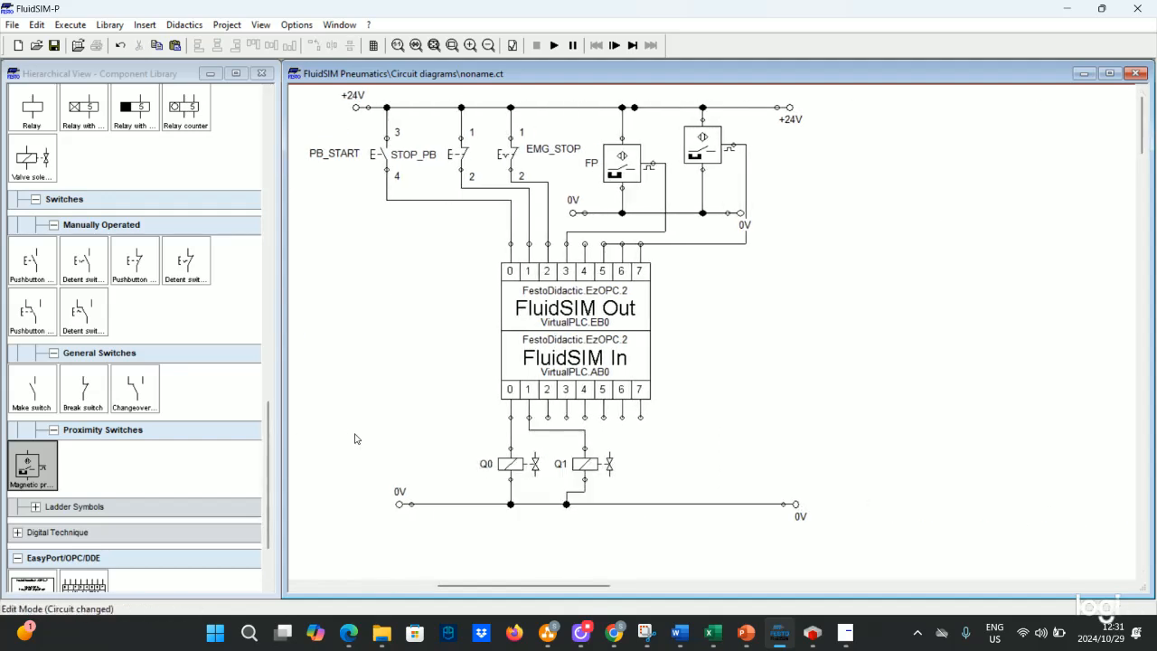
{"action": "left_click_drag", "start_coordinate": [355, 434], "coordinate": [814, 519]}
{"action": "left_click_drag", "start_coordinate": [519, 464], "coordinate": [518, 507]}
{"action": "left_click_drag", "start_coordinate": [548, 359], "coordinate": [548, 346]}
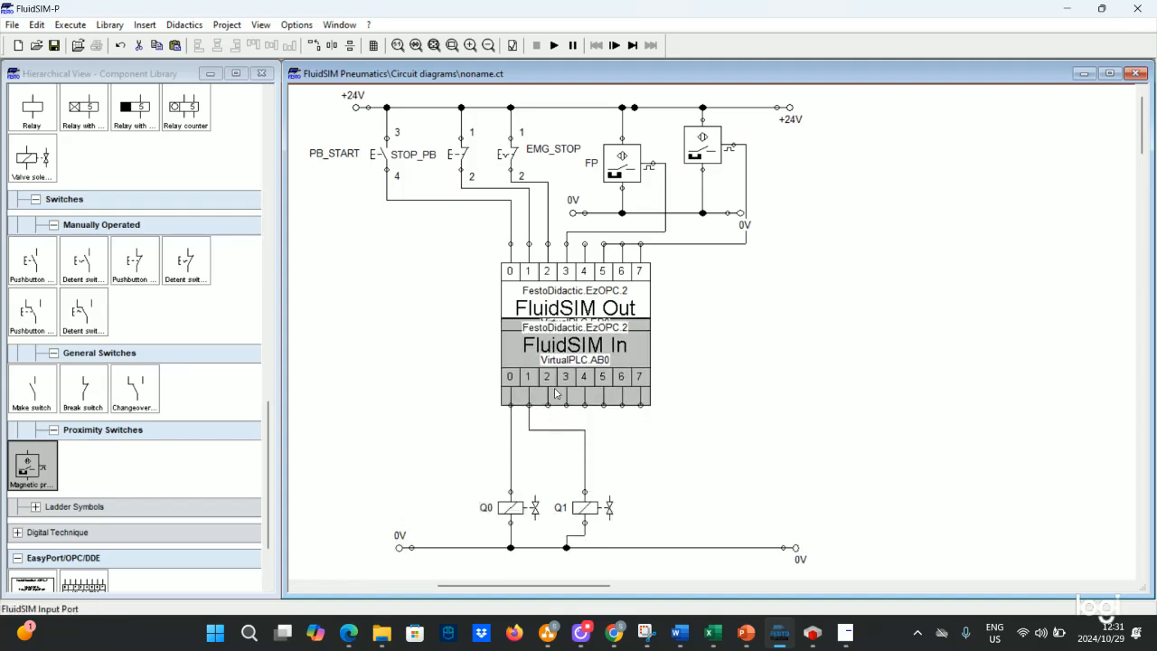
{"action": "left_click_drag", "start_coordinate": [555, 429], "coordinate": [556, 472]}
{"action": "left_click", "coordinate": [549, 345]}
{"action": "left_click_drag", "start_coordinate": [549, 345], "coordinate": [550, 382]}
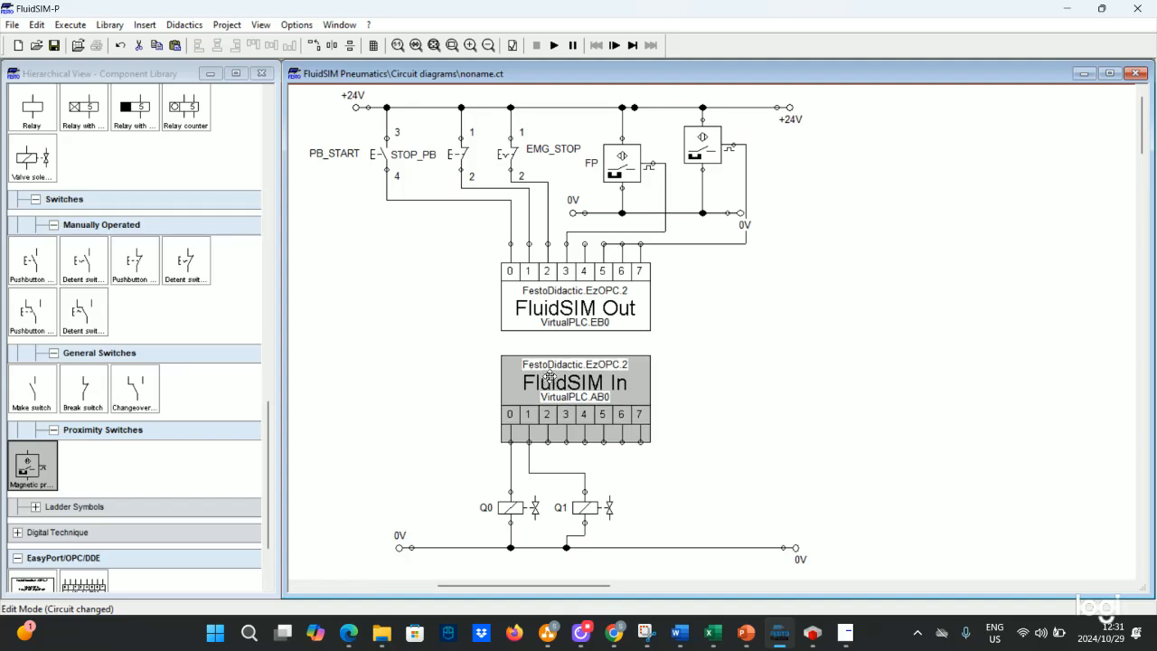
{"action": "left_click_drag", "start_coordinate": [553, 305], "coordinate": [554, 329]}
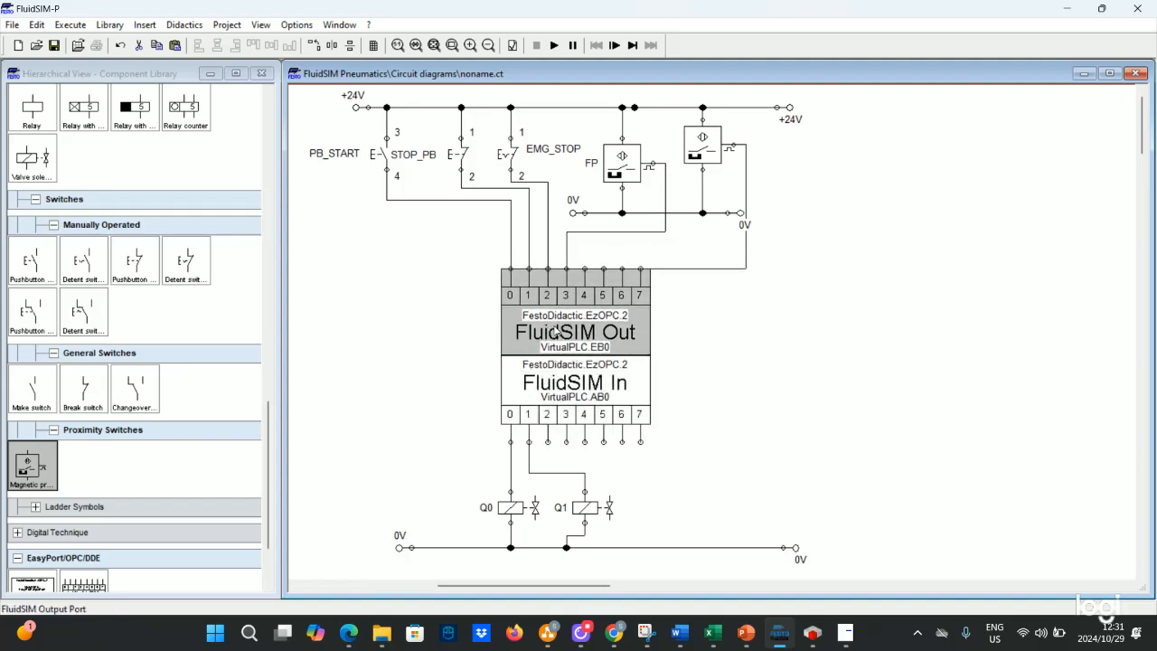
{"action": "left_click", "coordinate": [451, 295]}
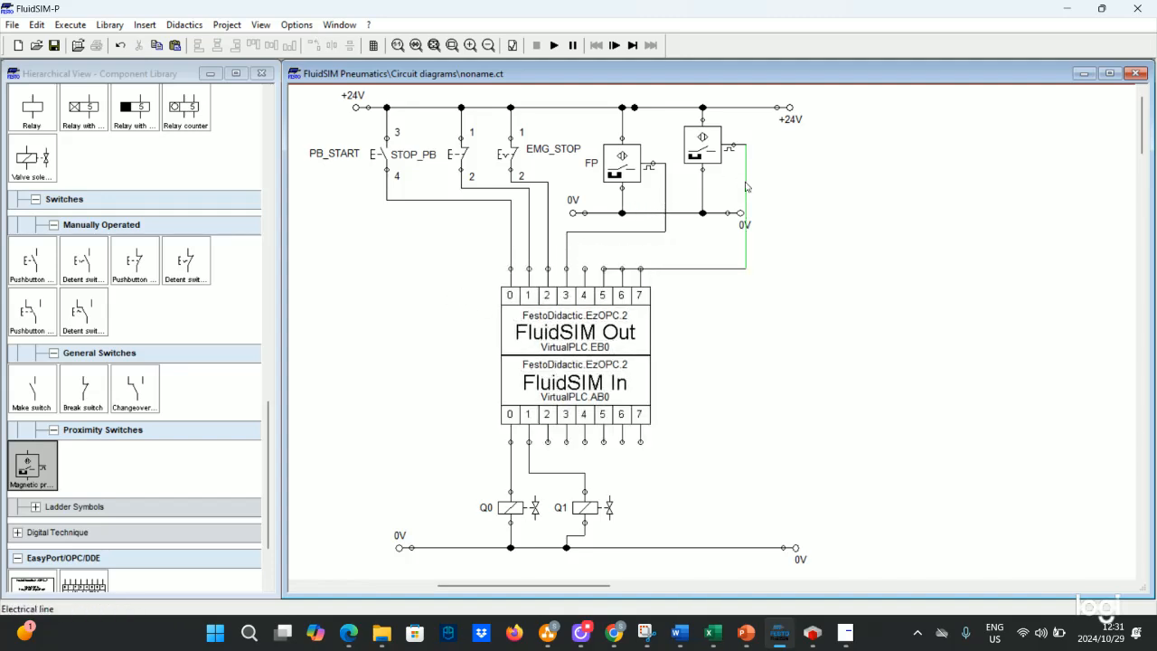
- Shift the second proximity switch rightward and tidy its +24V, 0V and signal wire connections
{"action": "left_click_drag", "start_coordinate": [746, 187], "coordinate": [772, 188]}
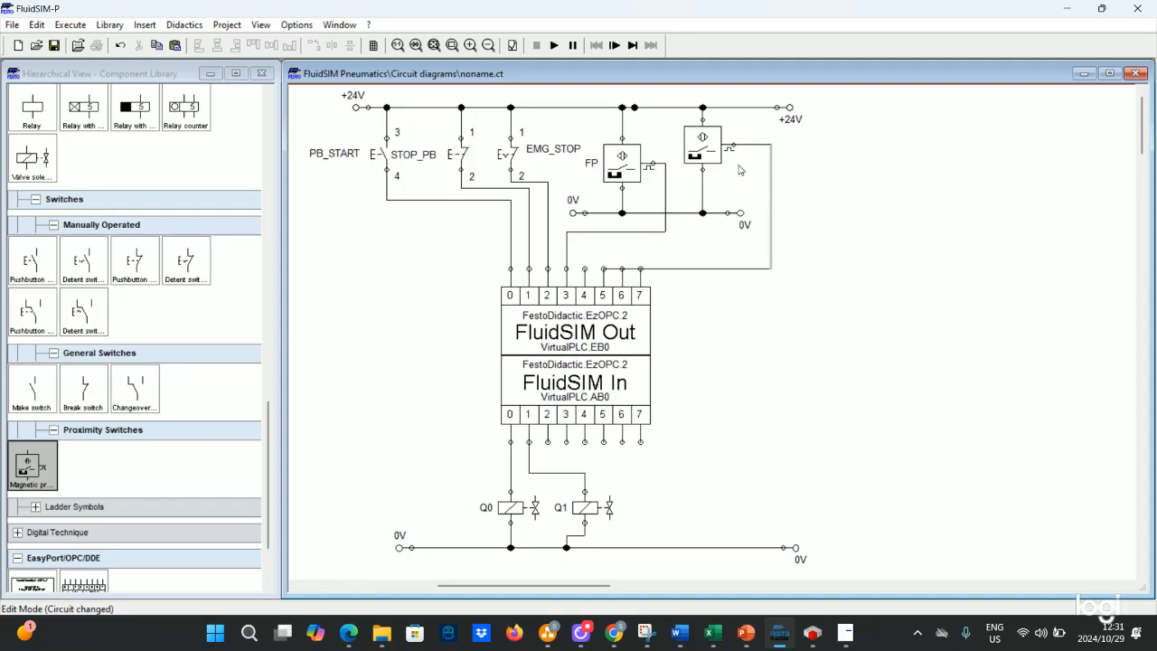
{"action": "left_click_drag", "start_coordinate": [697, 143], "coordinate": [718, 141]}
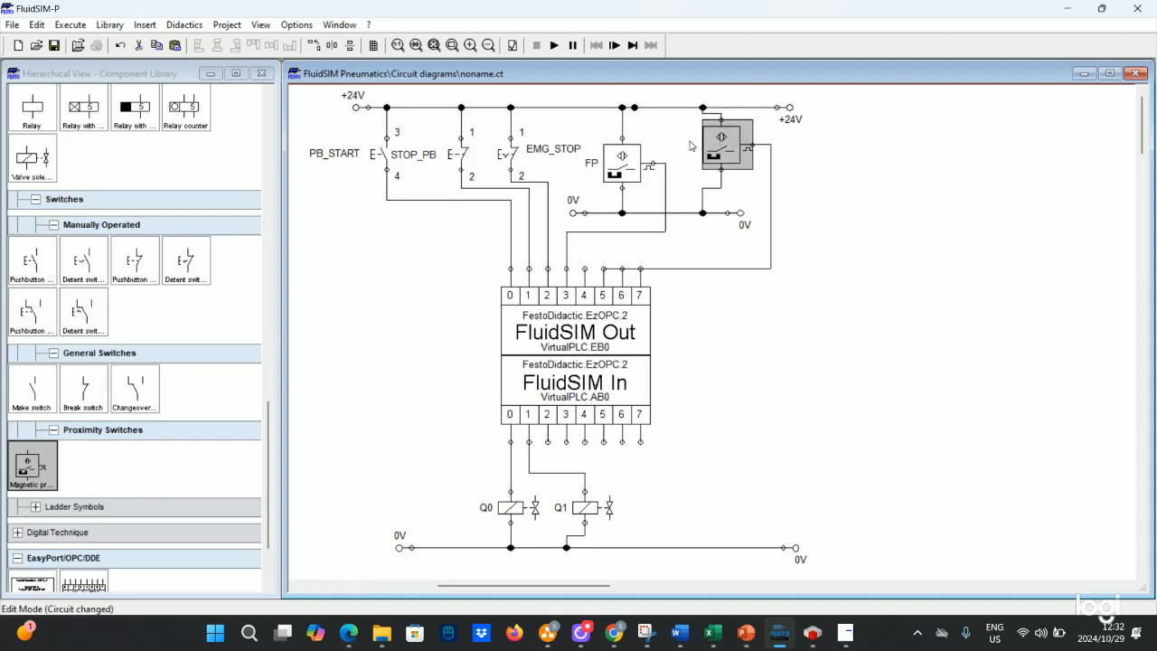
{"action": "left_click", "coordinate": [690, 144]}
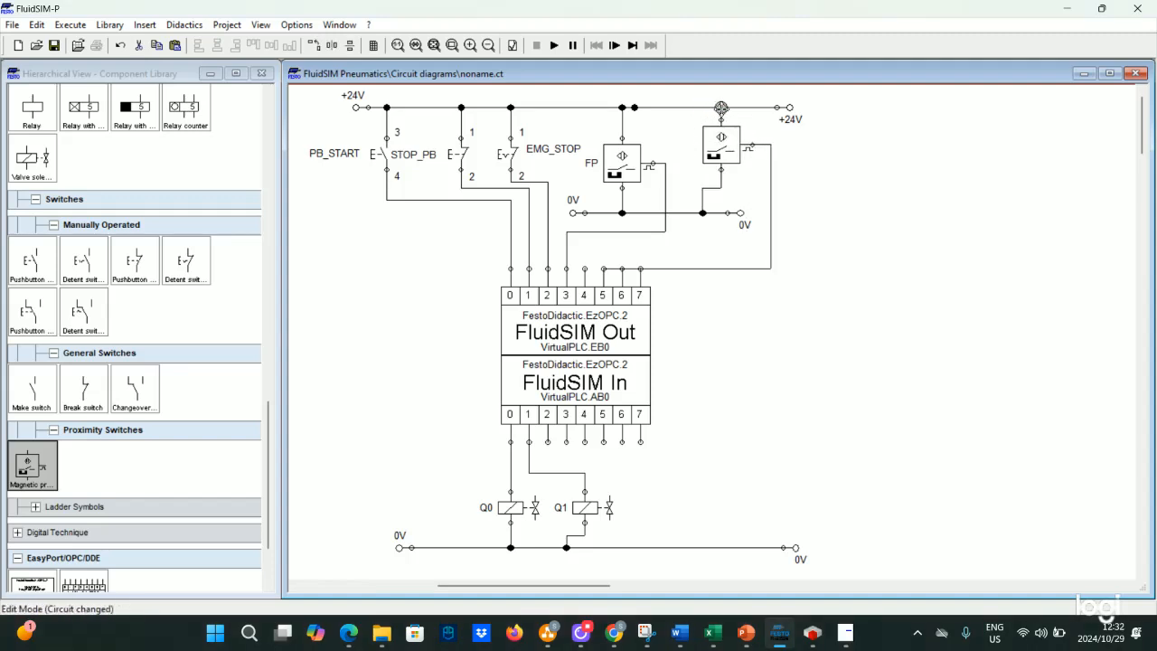
{"action": "left_click", "coordinate": [722, 107]}
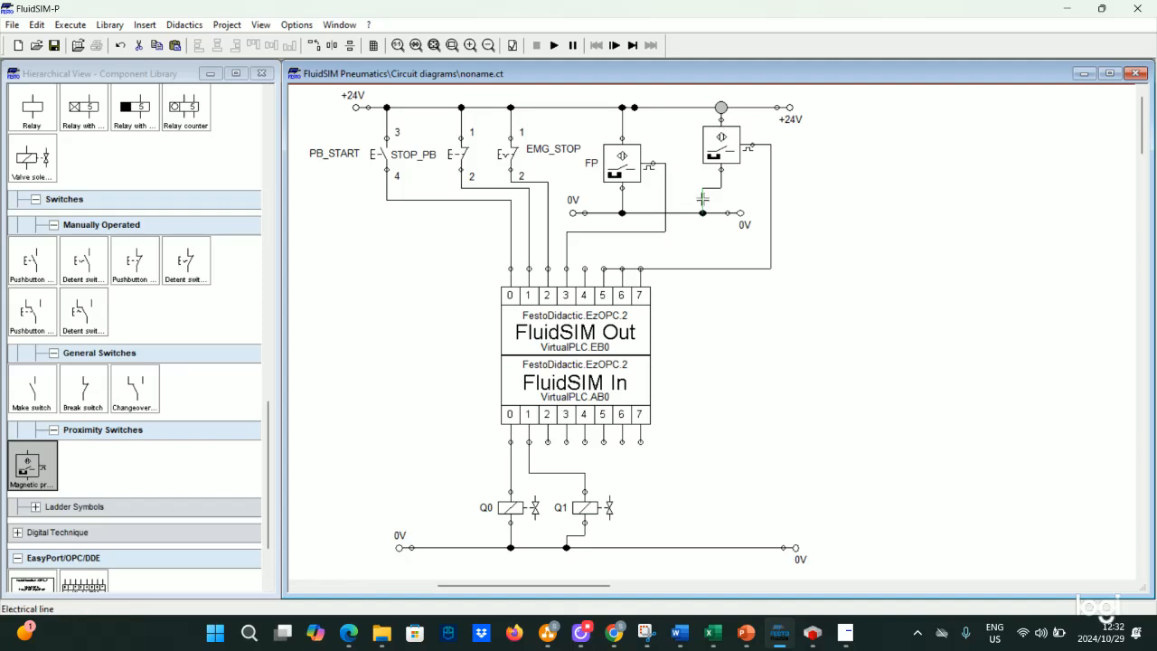
{"action": "left_click_drag", "start_coordinate": [702, 197], "coordinate": [715, 213]}
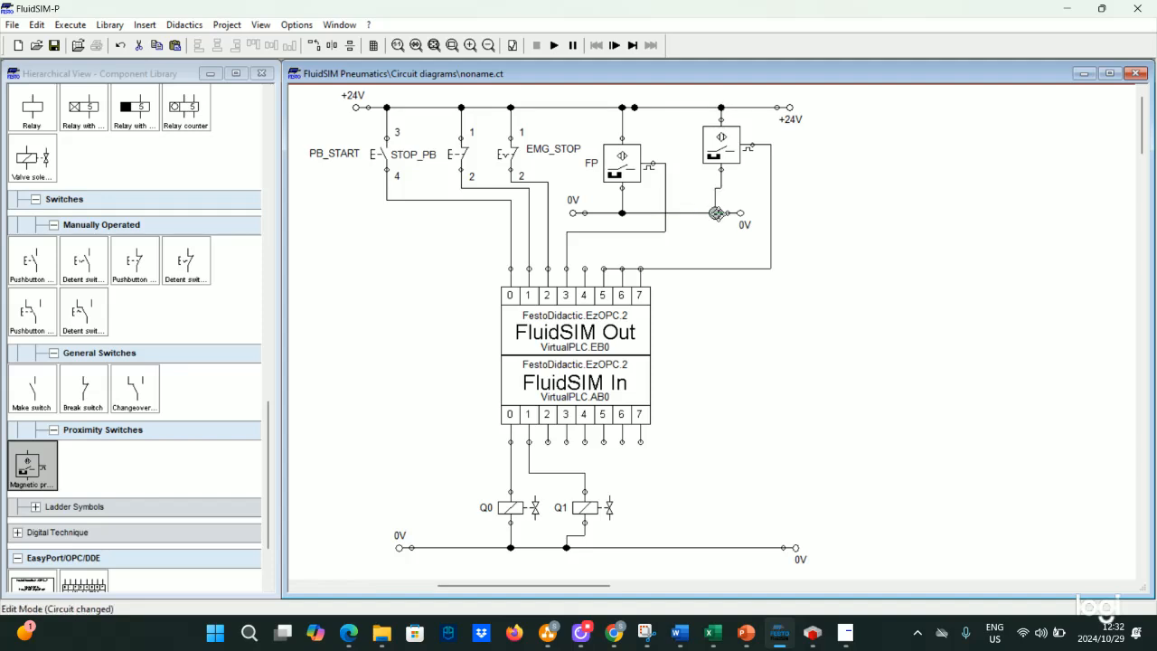
{"action": "mouse_move", "coordinate": [735, 214]}
{"action": "left_mouse_down"}
{"action": "mouse_move", "coordinate": [748, 214]}
{"action": "mouse_move", "coordinate": [720, 212]}
{"action": "left_mouse_up"}
{"action": "left_click_drag", "start_coordinate": [671, 270], "coordinate": [668, 244]}
{"action": "left_click", "coordinate": [387, 233]}
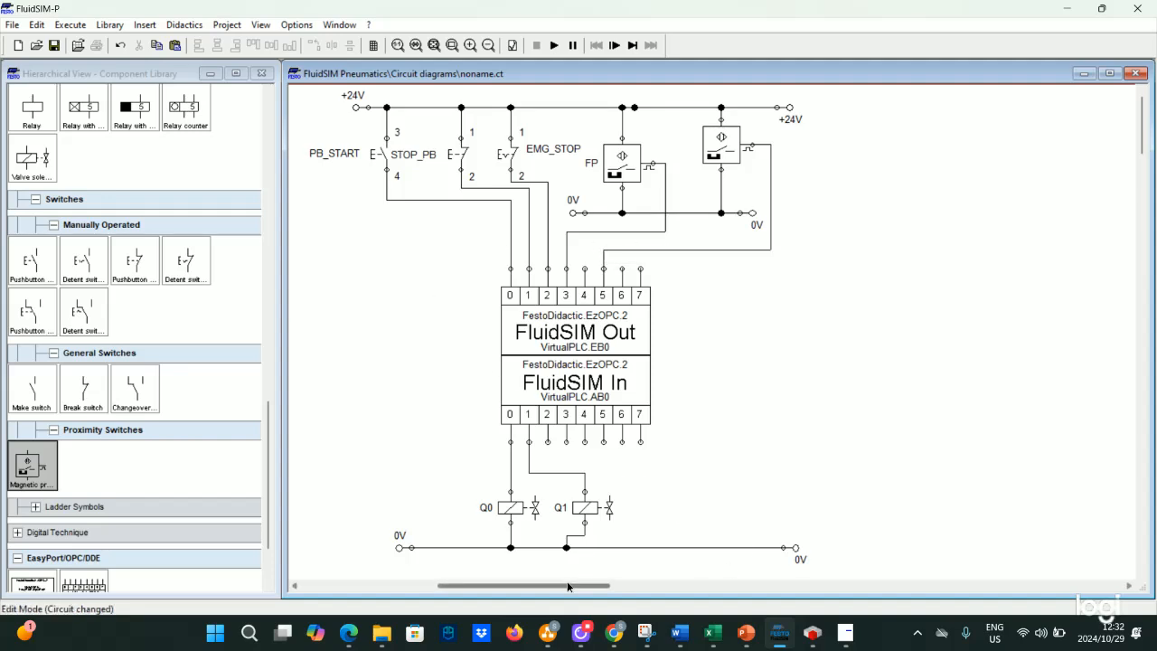
- Delete the second switch's signal wire and redraw it to input terminal 4 of the FluidSIM Out block
{"action": "left_click_drag", "start_coordinate": [567, 586], "coordinate": [537, 577]}
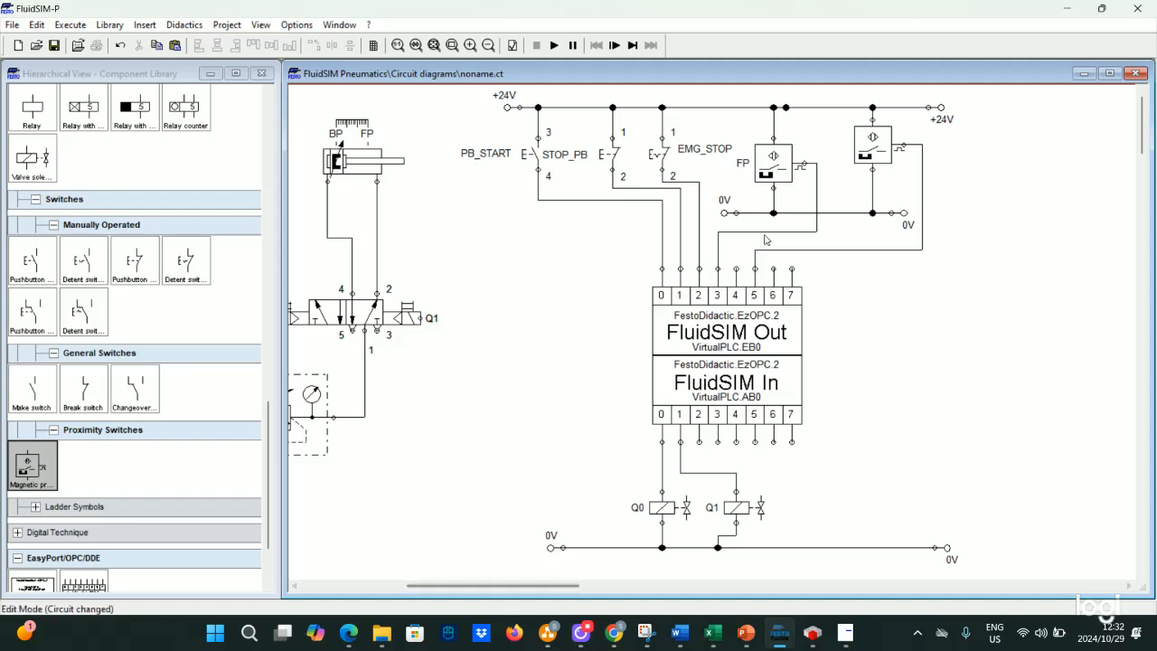
{"action": "left_click_drag", "start_coordinate": [870, 146], "coordinate": [870, 158]}
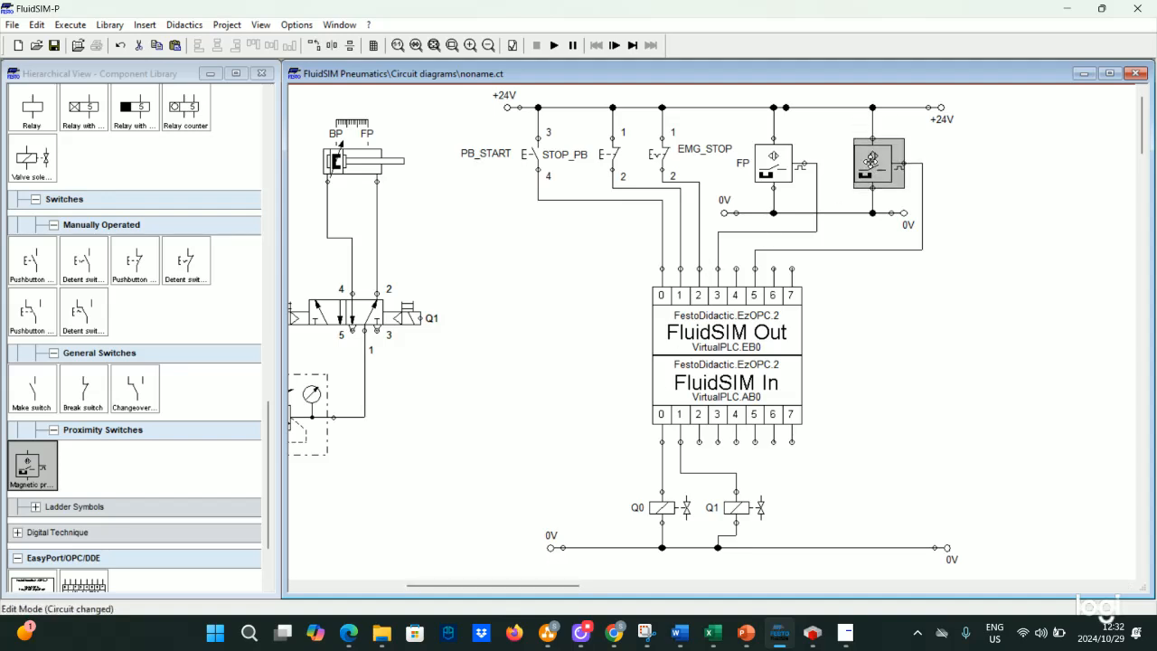
{"action": "left_click", "coordinate": [828, 143]}
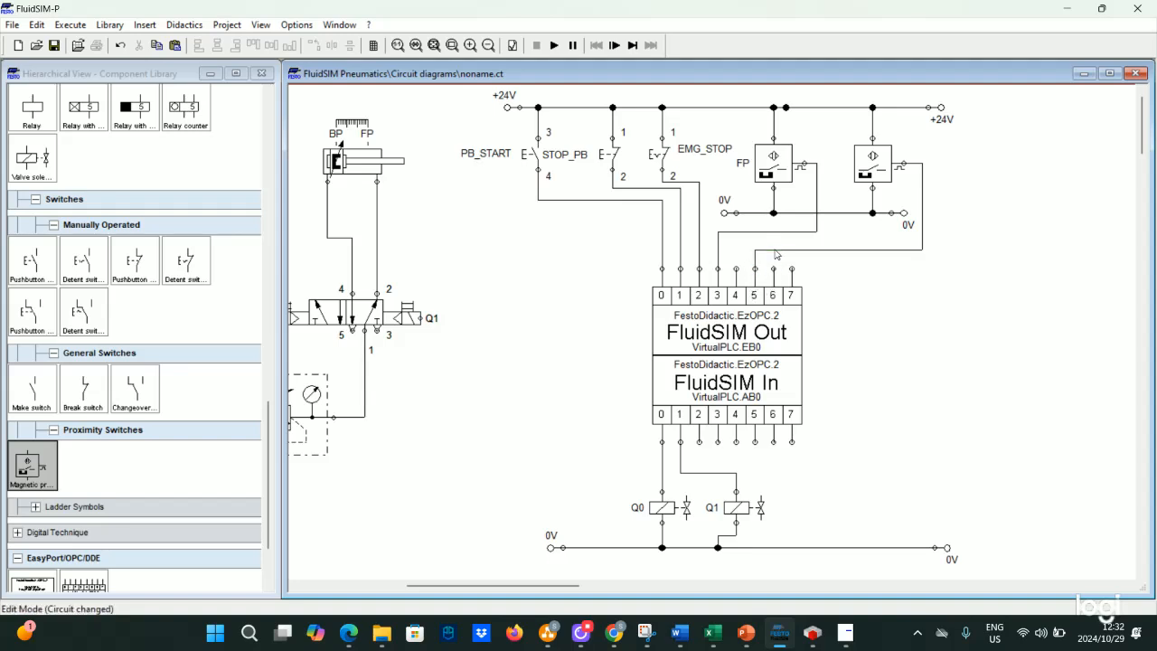
{"action": "right_click", "coordinate": [775, 256]}
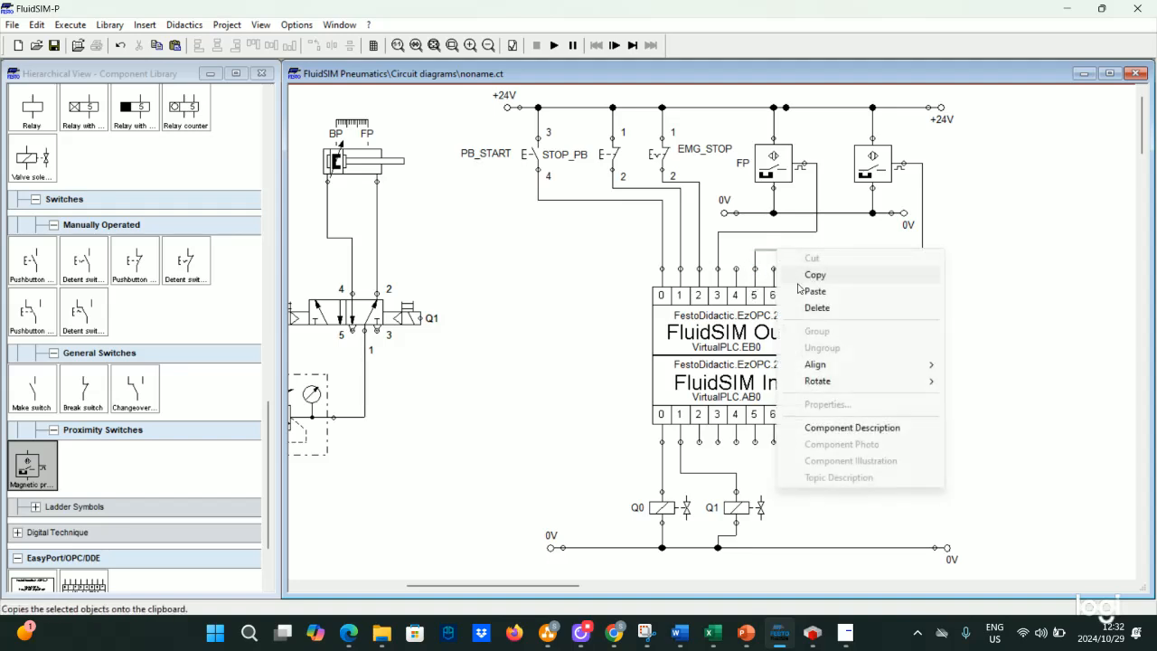
{"action": "left_click", "coordinate": [818, 308]}
{"action": "mouse_move", "coordinate": [903, 164]}
{"action": "left_mouse_down"}
{"action": "mouse_move", "coordinate": [942, 207]}
{"action": "mouse_move", "coordinate": [775, 271]}
{"action": "mouse_move", "coordinate": [737, 269]}
{"action": "left_mouse_up"}
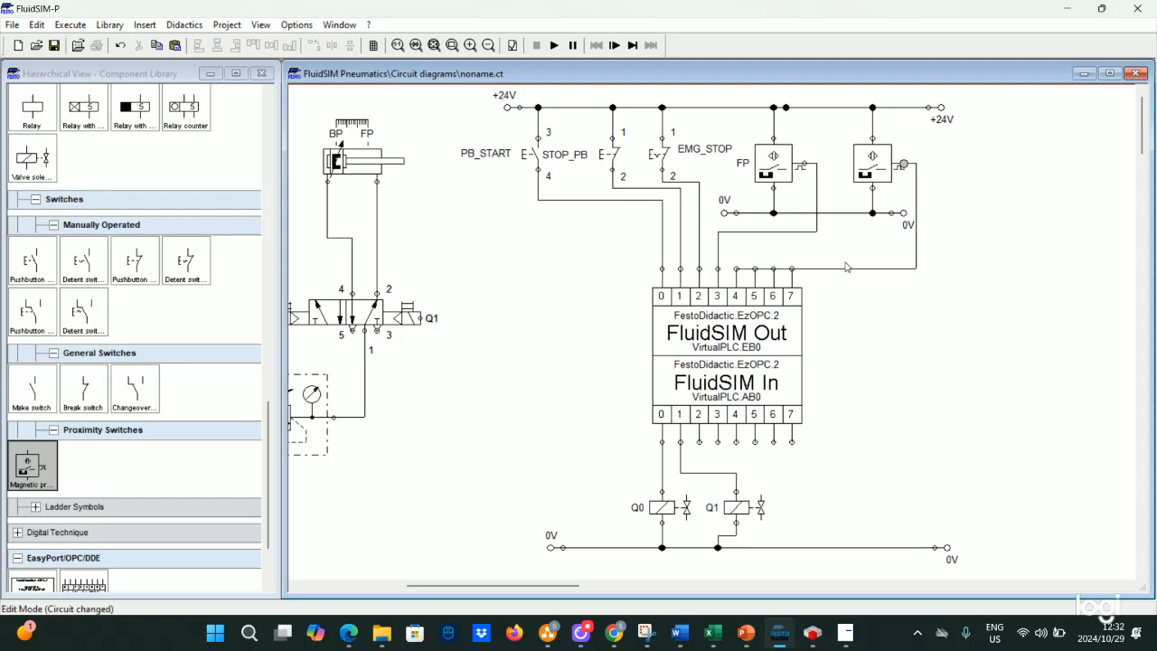
{"action": "left_click_drag", "start_coordinate": [848, 264], "coordinate": [847, 242]}
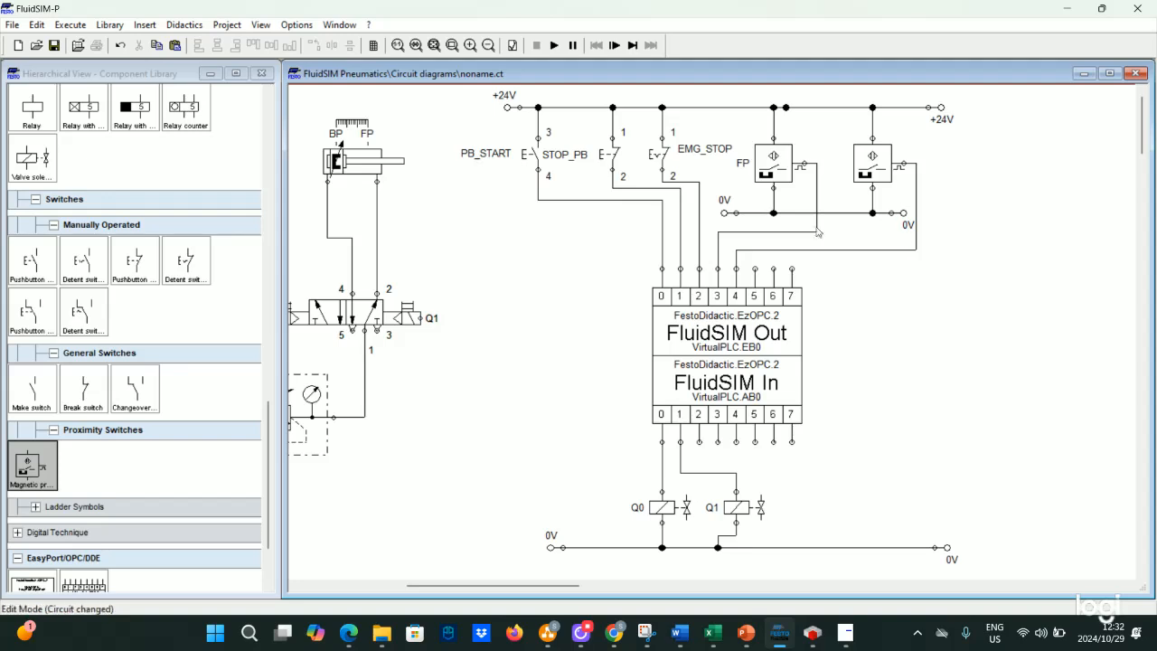
- Label the second magnetic proximity switch as BP
{"action": "double_click", "coordinate": [865, 172]}
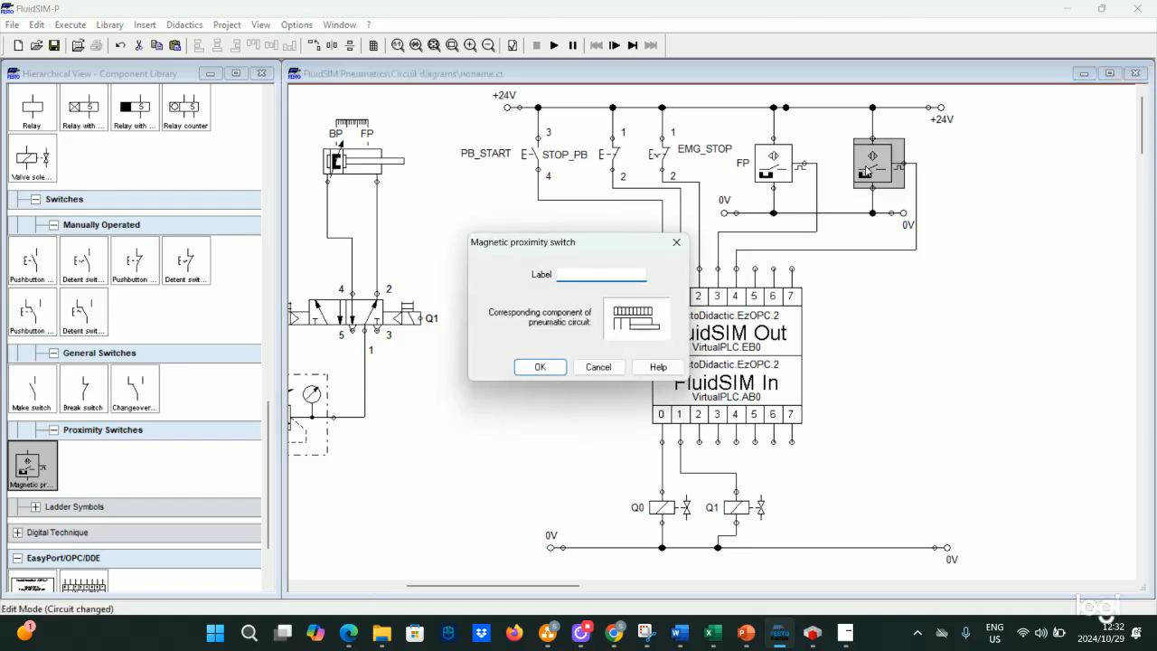
{"action": "type", "text": "BP"}
{"action": "key", "text": "Return"}
{"action": "left_click", "coordinate": [491, 251]}
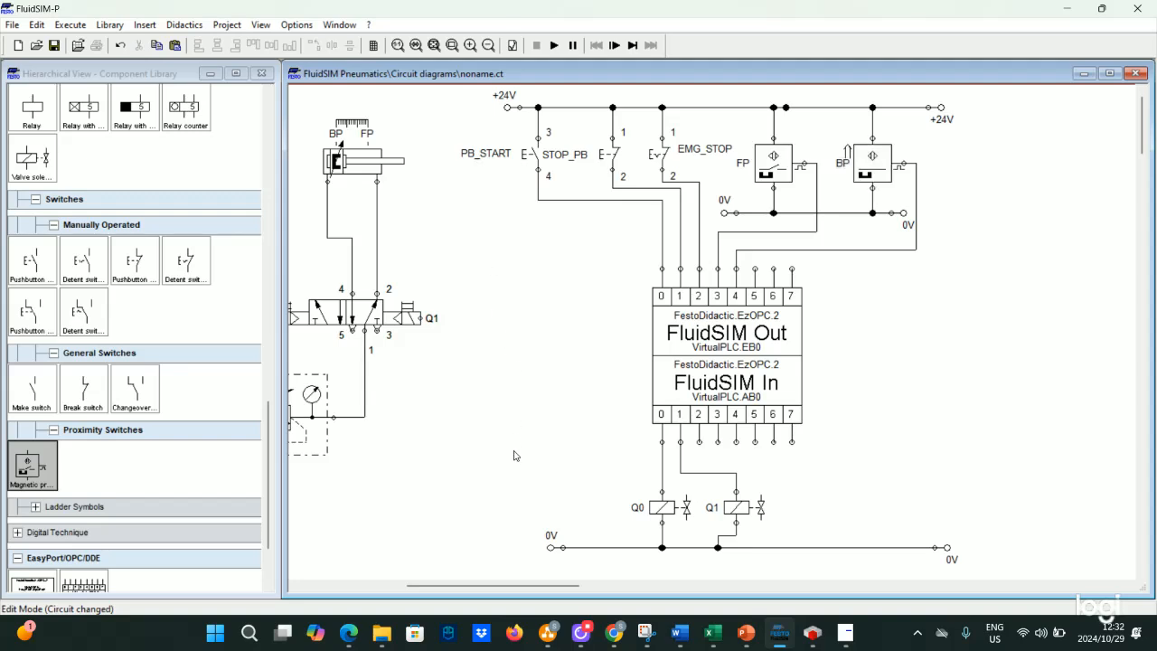
- Switch to the PLC Programming presentation
{"action": "left_click_drag", "start_coordinate": [514, 585], "coordinate": [487, 584]}
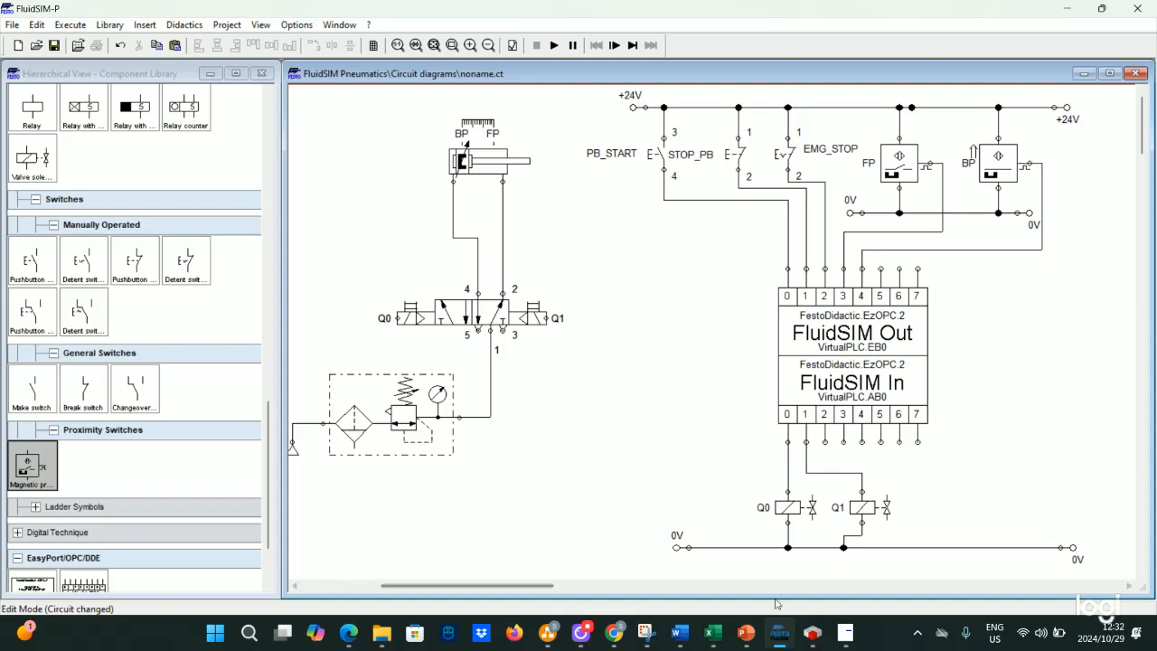
{"action": "mouse_move", "coordinate": [746, 633]}
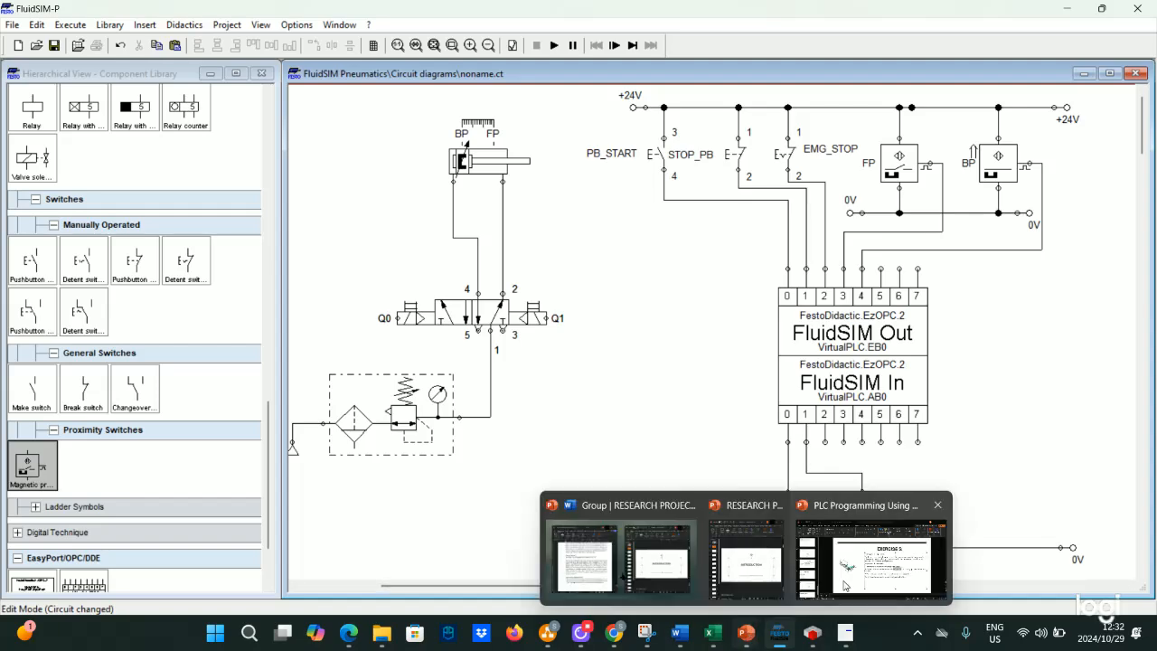
{"action": "left_click", "coordinate": [846, 586]}
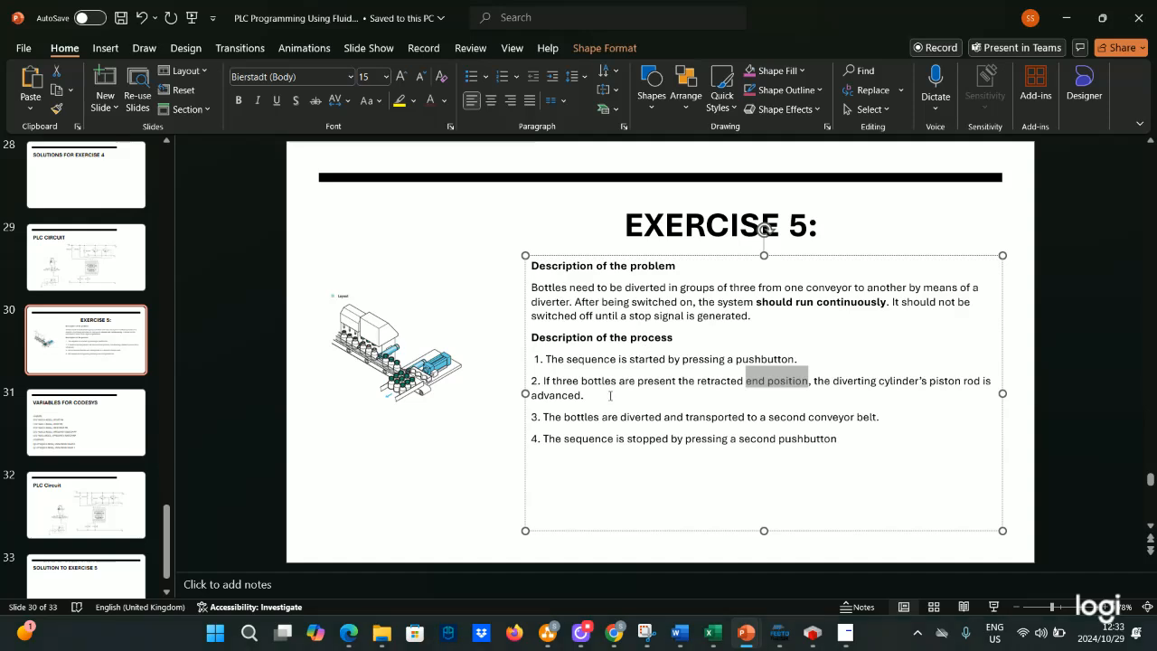
- Read the Exercise 5 problem and process description on the slide
{"action": "left_click_drag", "start_coordinate": [611, 395], "coordinate": [553, 380]}
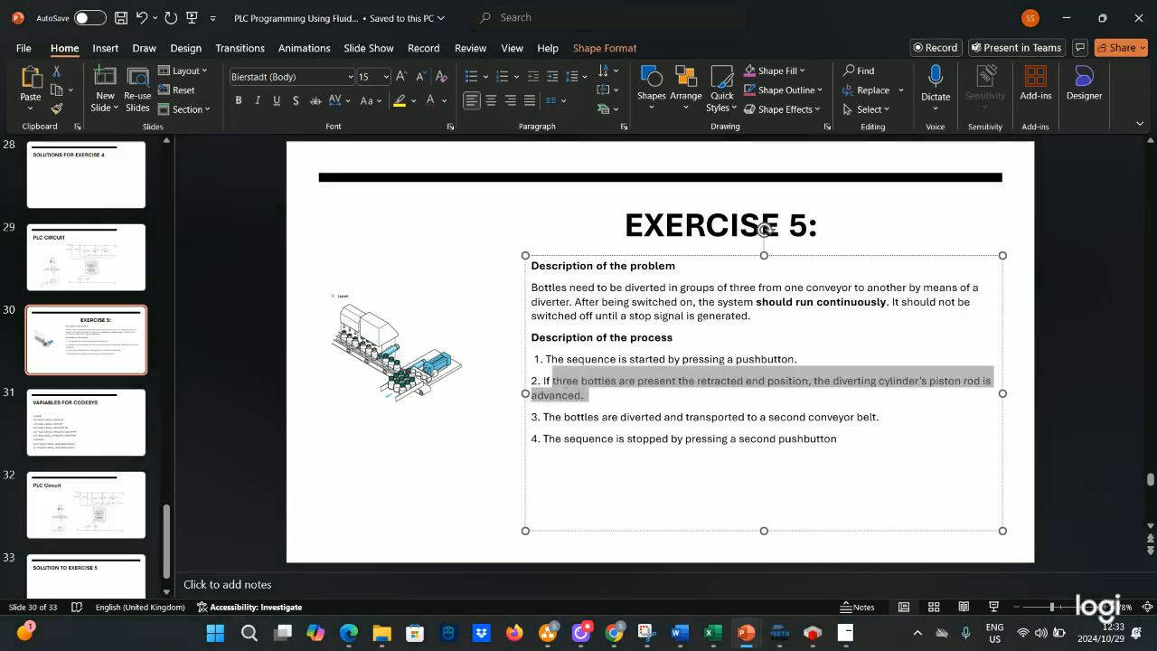
{"action": "left_click", "coordinate": [742, 395]}
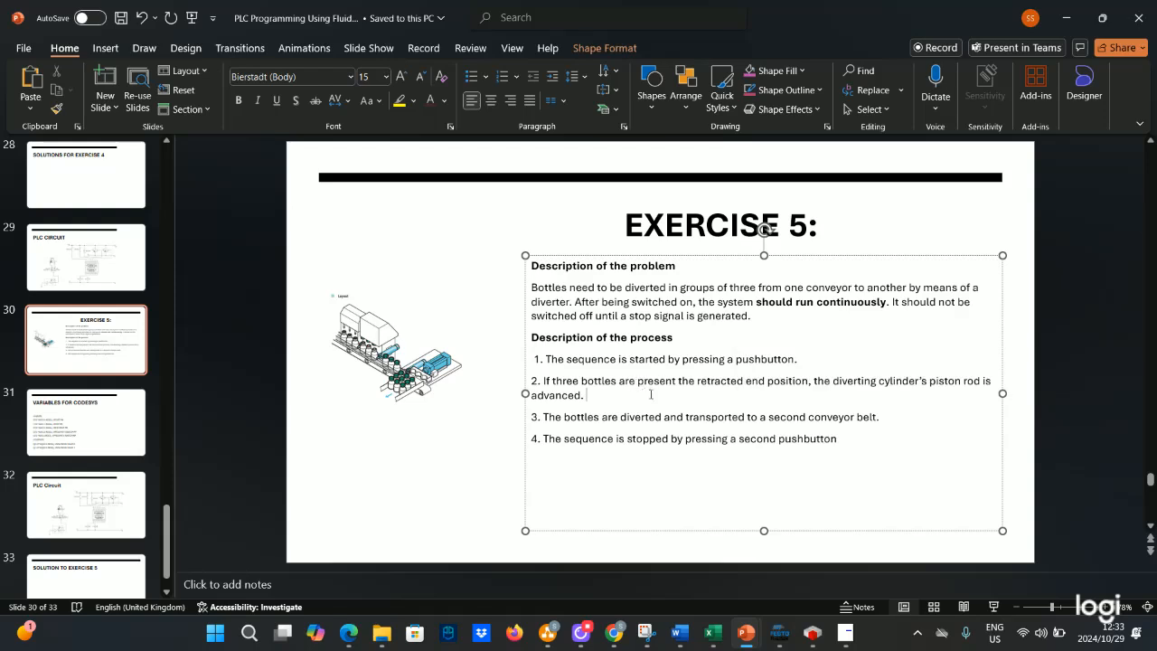
{"action": "left_click_drag", "start_coordinate": [808, 360], "coordinate": [557, 365]}
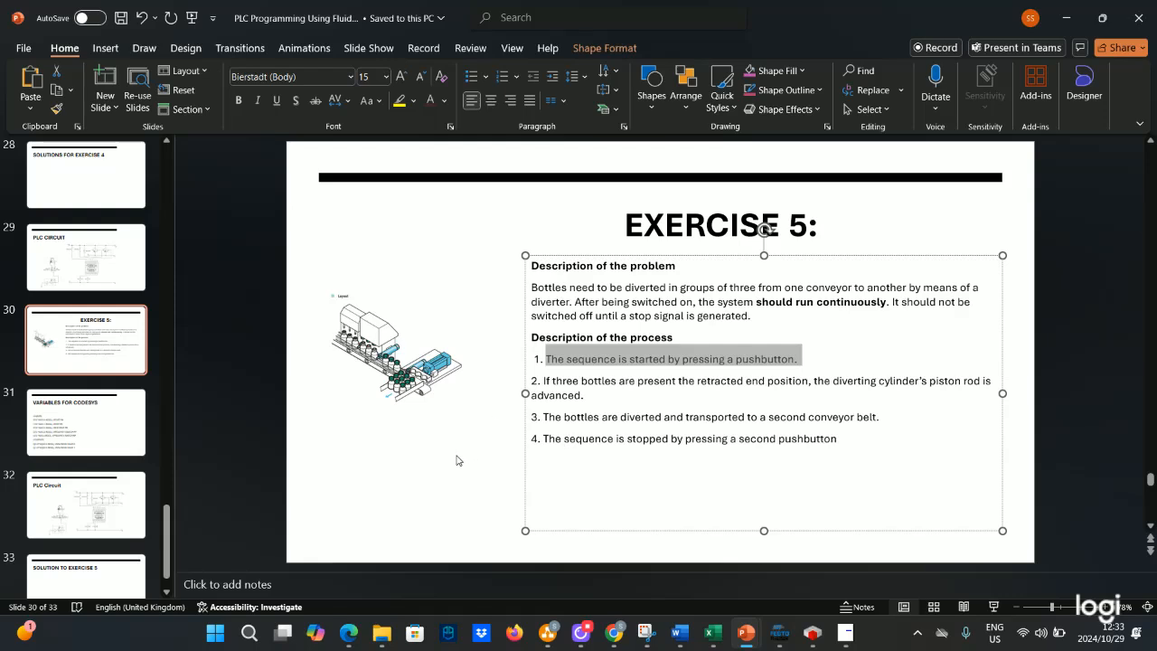
{"action": "left_click", "coordinate": [590, 400]}
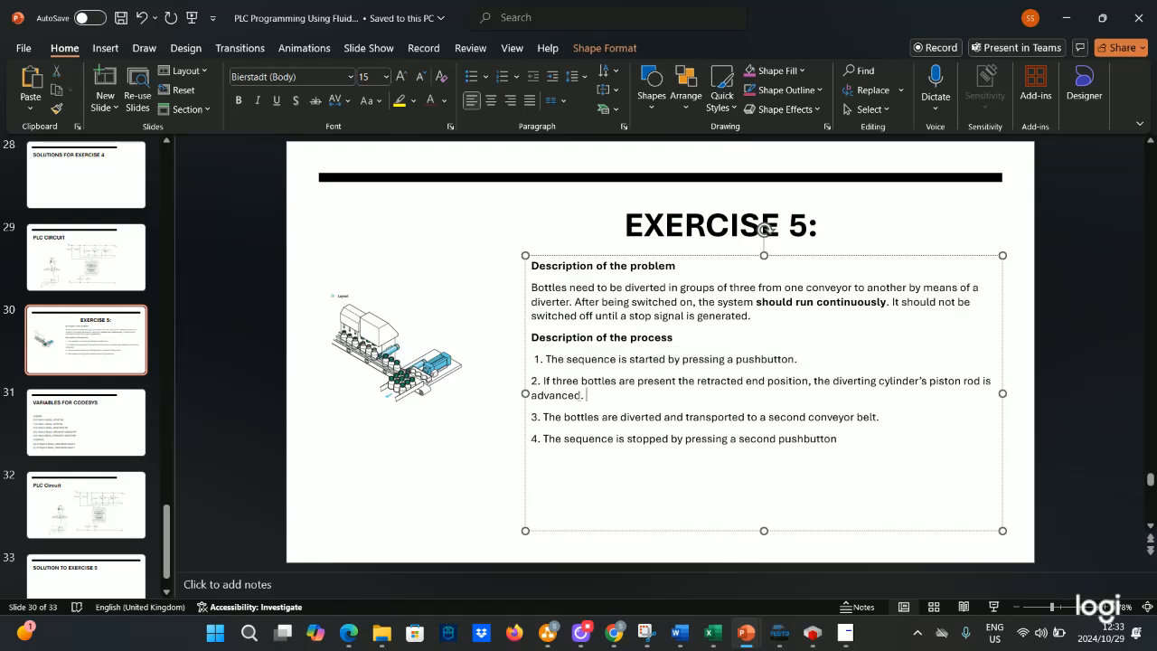
{"action": "left_click_drag", "start_coordinate": [586, 395], "coordinate": [552, 382]}
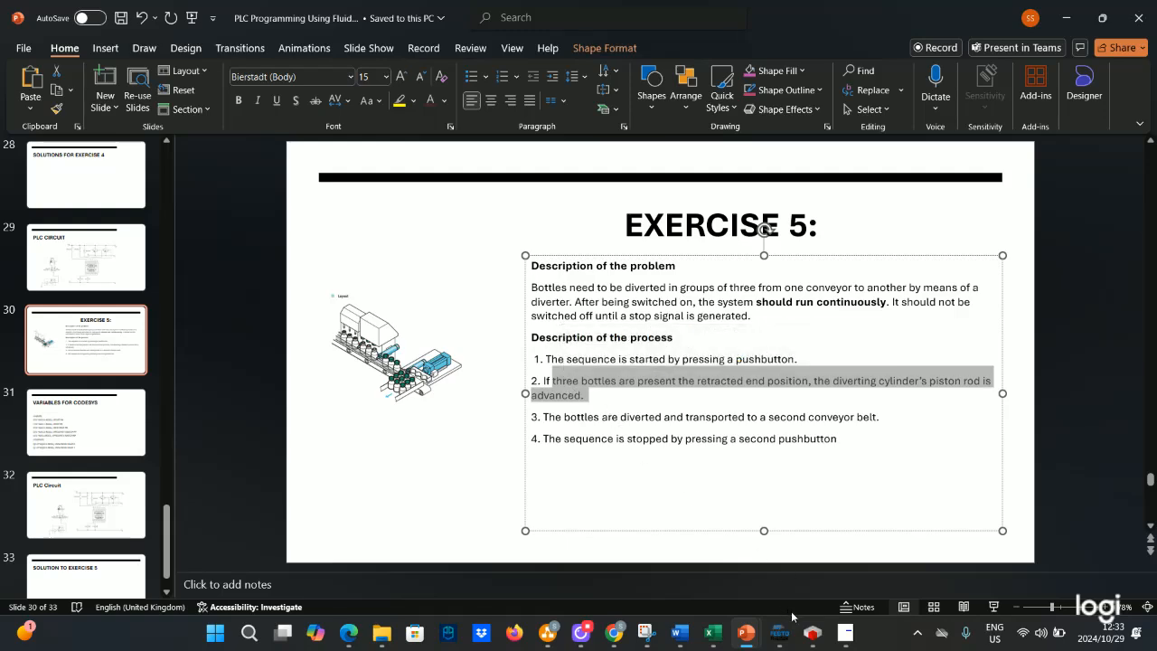
- Switch to CODESYS and log out of the PLC
{"action": "left_click", "coordinate": [812, 632]}
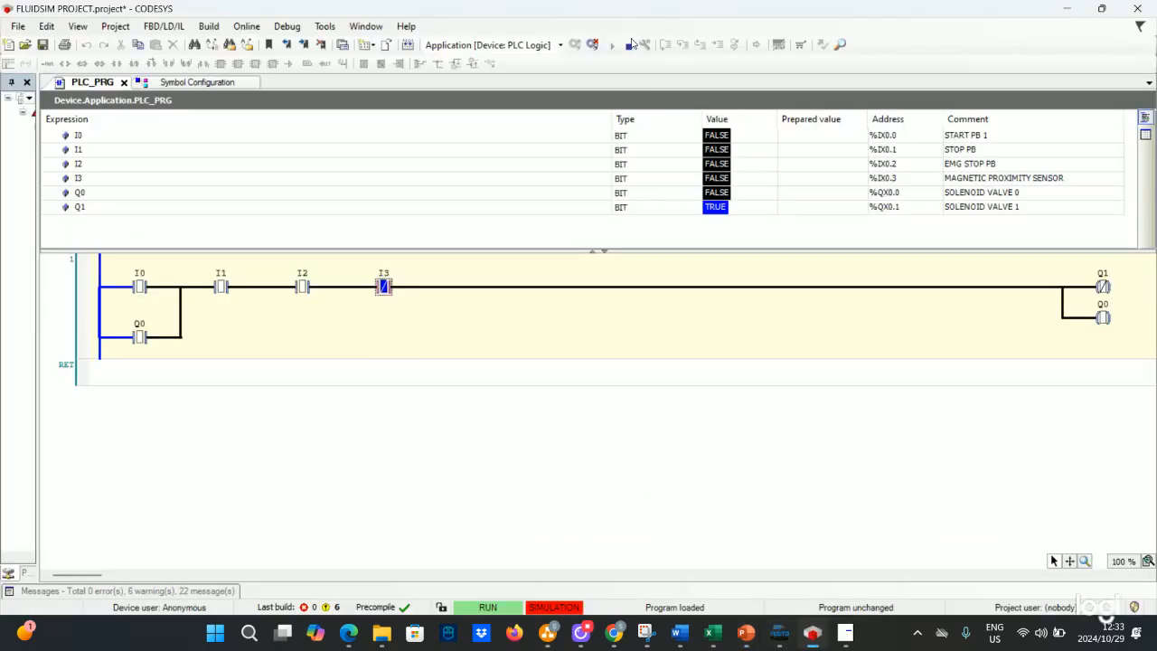
{"action": "left_click", "coordinate": [592, 44]}
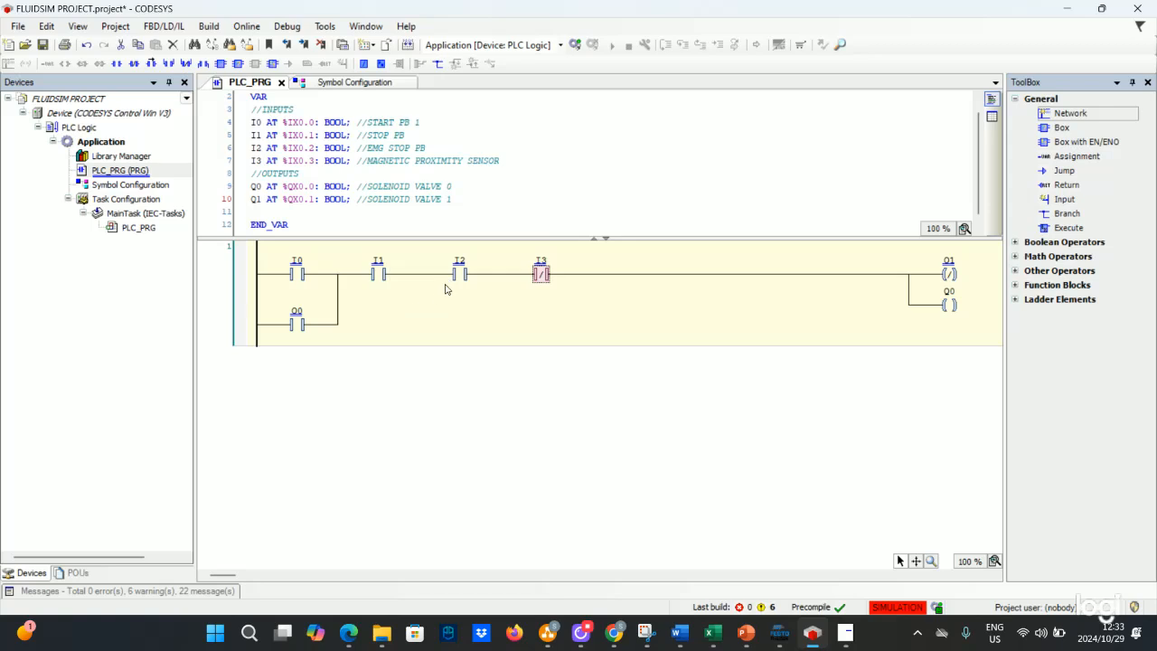
- Delete the I3 contact from the ladder rung
{"action": "right_click", "coordinate": [461, 274]}
{"action": "left_click", "coordinate": [345, 332]}
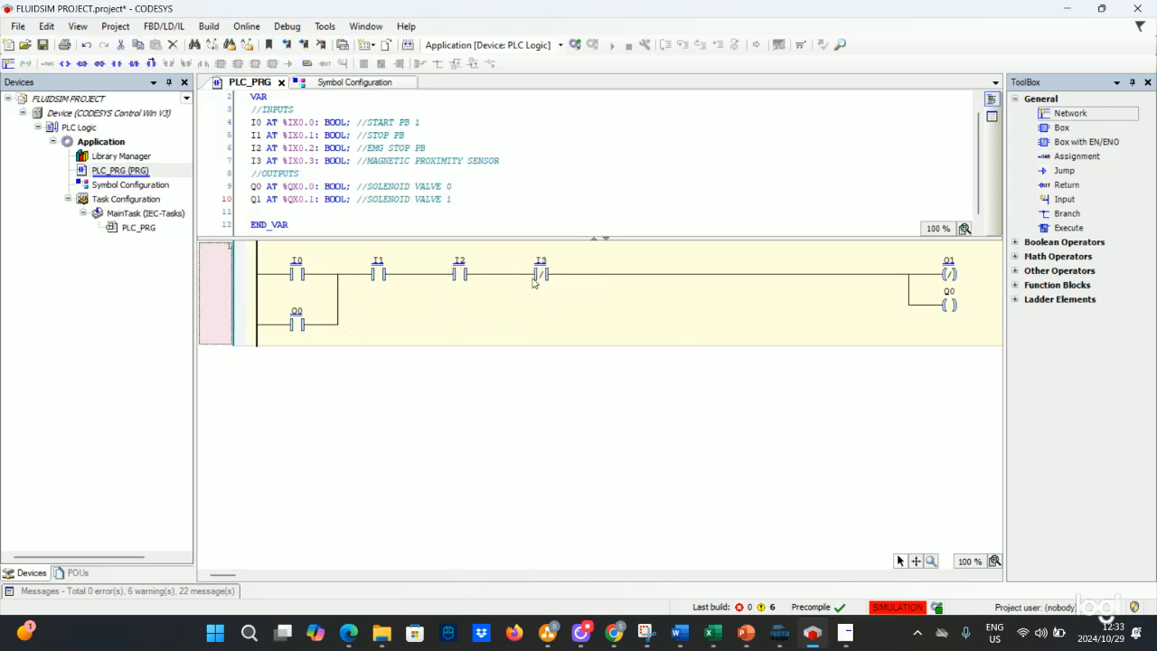
{"action": "right_click", "coordinate": [545, 276]}
{"action": "left_click", "coordinate": [561, 328]}
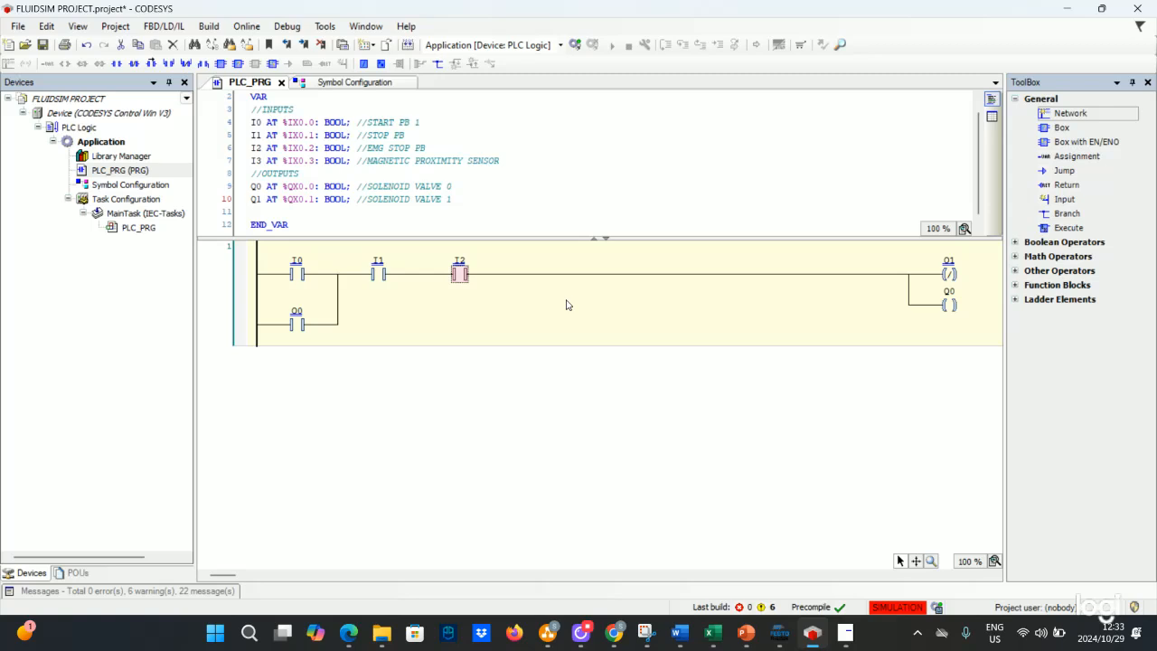
- Delete the entire ladder network from PLC_PRG
{"action": "left_click", "coordinate": [926, 261]}
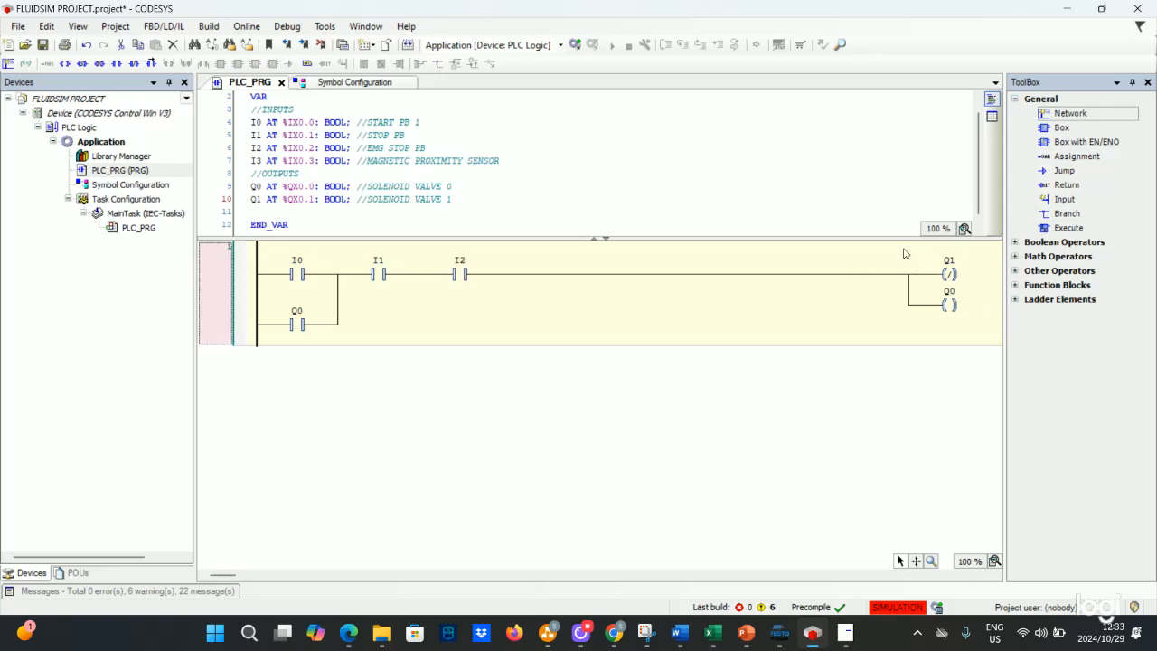
{"action": "right_click", "coordinate": [908, 254]}
{"action": "left_click", "coordinate": [943, 308]}
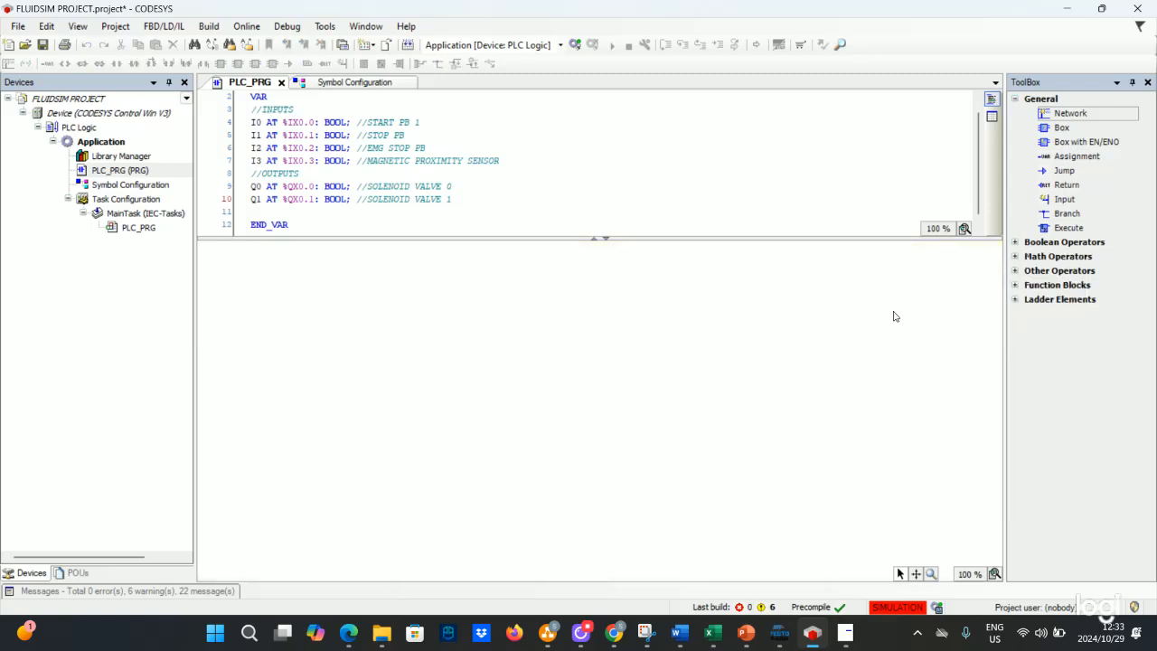
- Insert three empty networks into the PLC_PRG ladder editor
{"action": "right_click", "coordinate": [526, 308]}
{"action": "left_click", "coordinate": [556, 318]}
{"action": "right_click", "coordinate": [555, 320]}
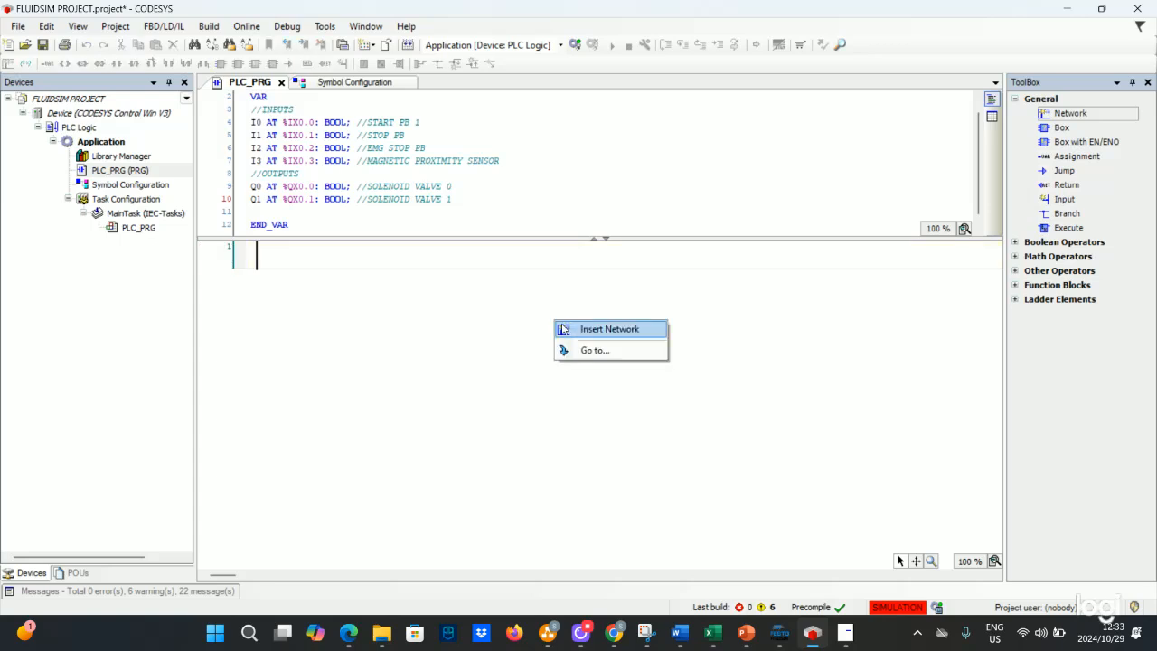
{"action": "left_click", "coordinate": [561, 329]}
{"action": "right_click", "coordinate": [555, 349]}
{"action": "left_click", "coordinate": [570, 358]}
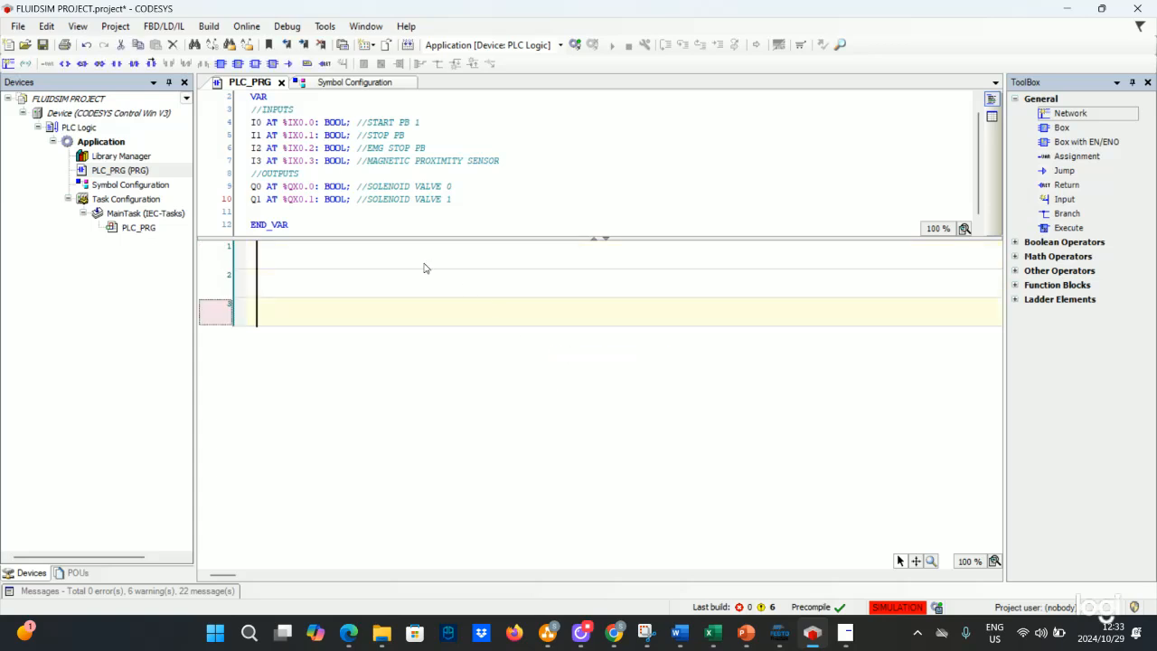
- Insert a normally open contact named I0 at the start of network 1
{"action": "left_click", "coordinate": [402, 266]}
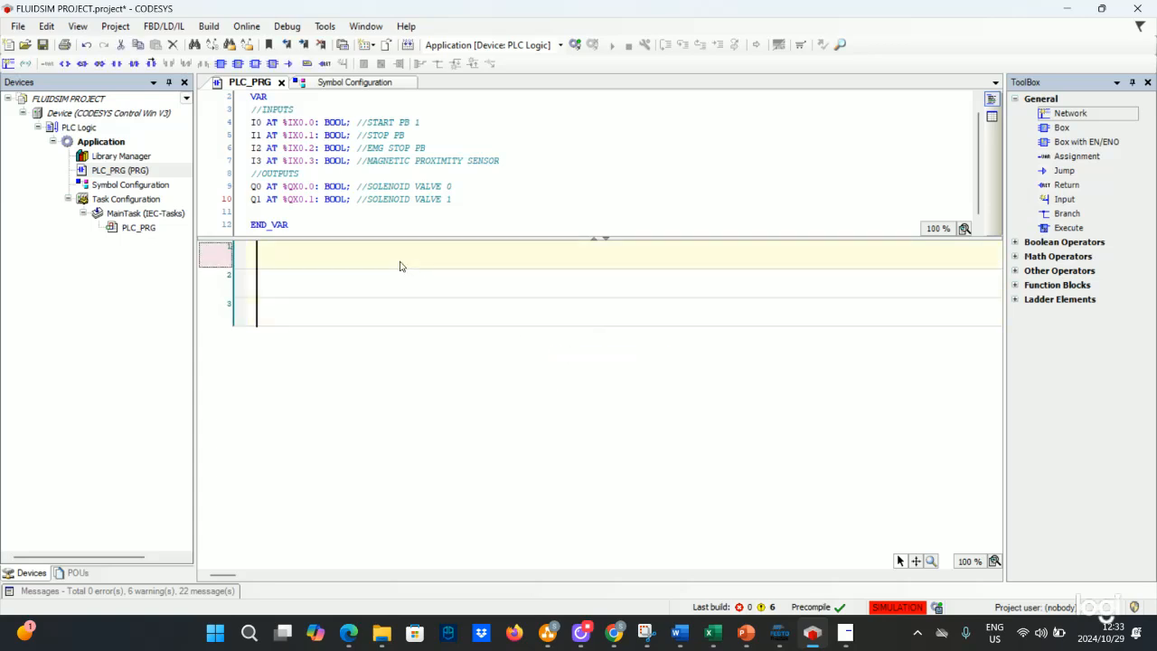
{"action": "left_click", "coordinate": [116, 63]}
{"action": "left_click", "coordinate": [293, 262]}
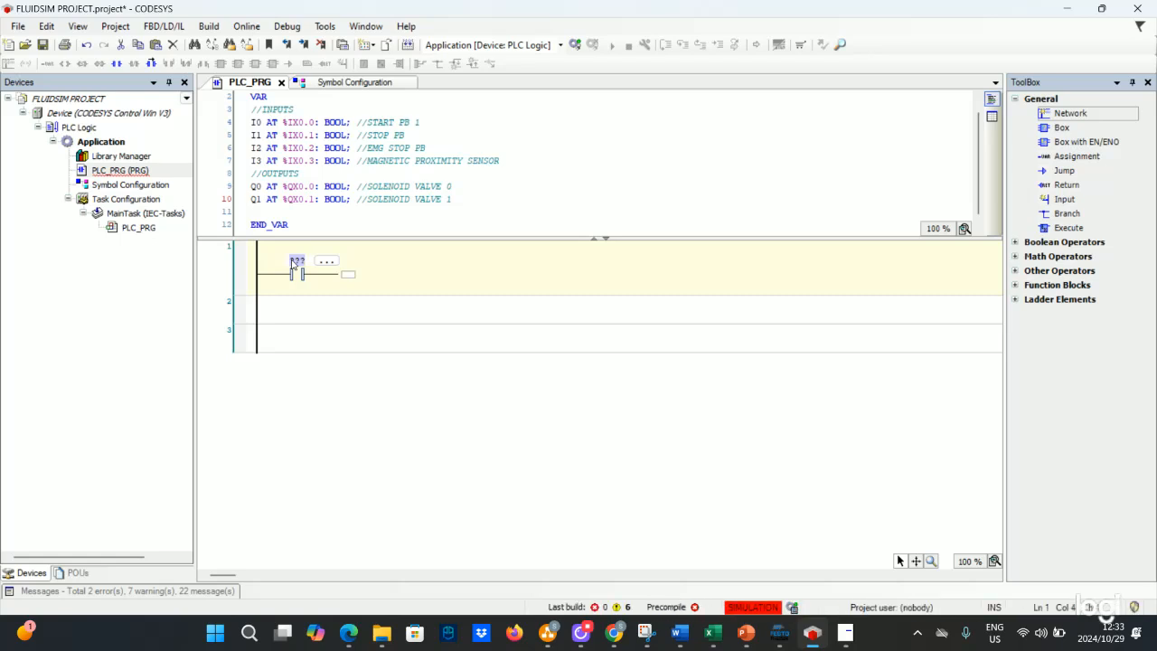
{"action": "type", "text": "I0"}
{"action": "left_click", "coordinate": [348, 276]}
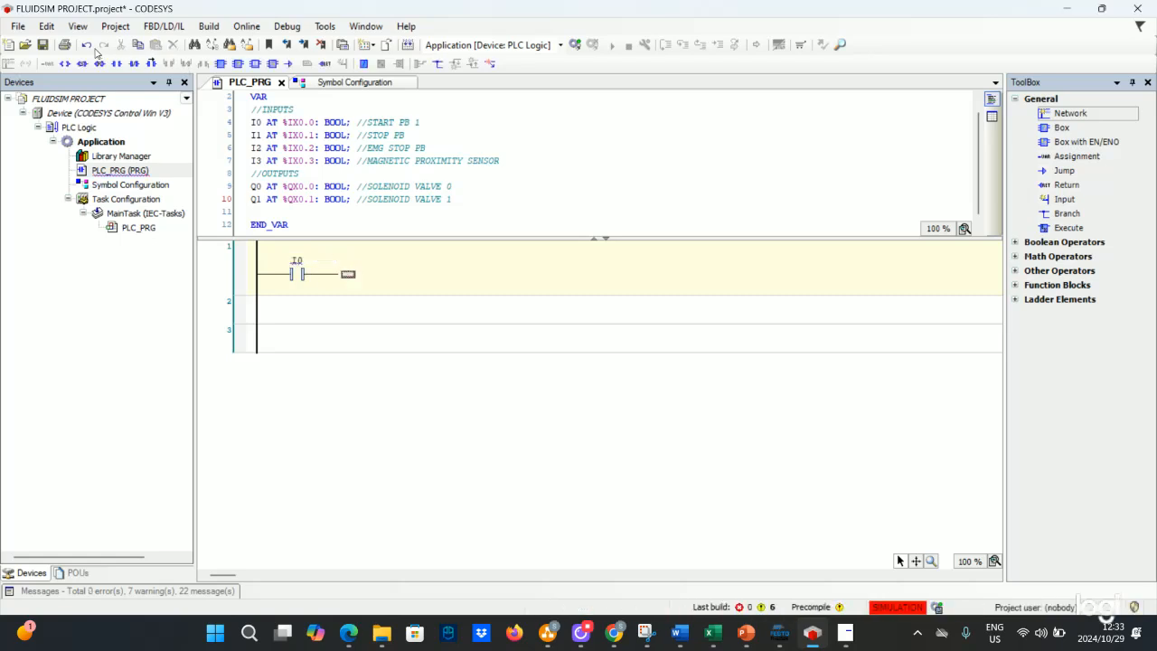
- Add a second series contact and an output coil named M0, auto-declaring M0 as a local BOOL variable
{"action": "left_click", "coordinate": [118, 65]}
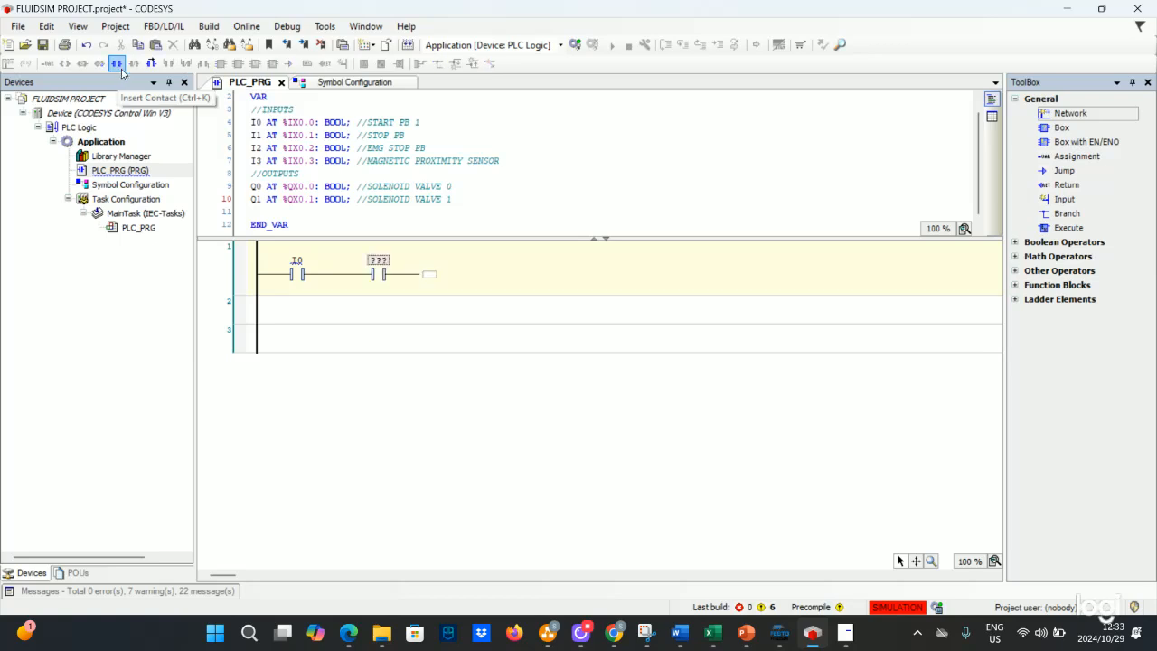
{"action": "left_click", "coordinate": [427, 274]}
{"action": "left_click", "coordinate": [65, 65]}
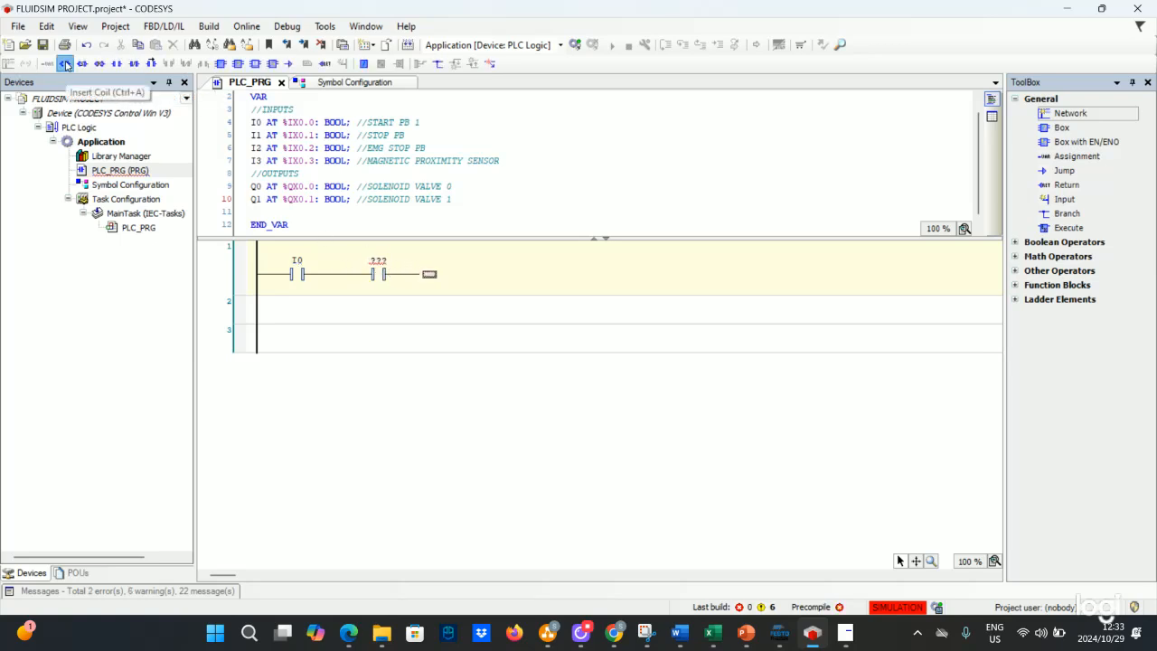
{"action": "left_click", "coordinate": [949, 261]}
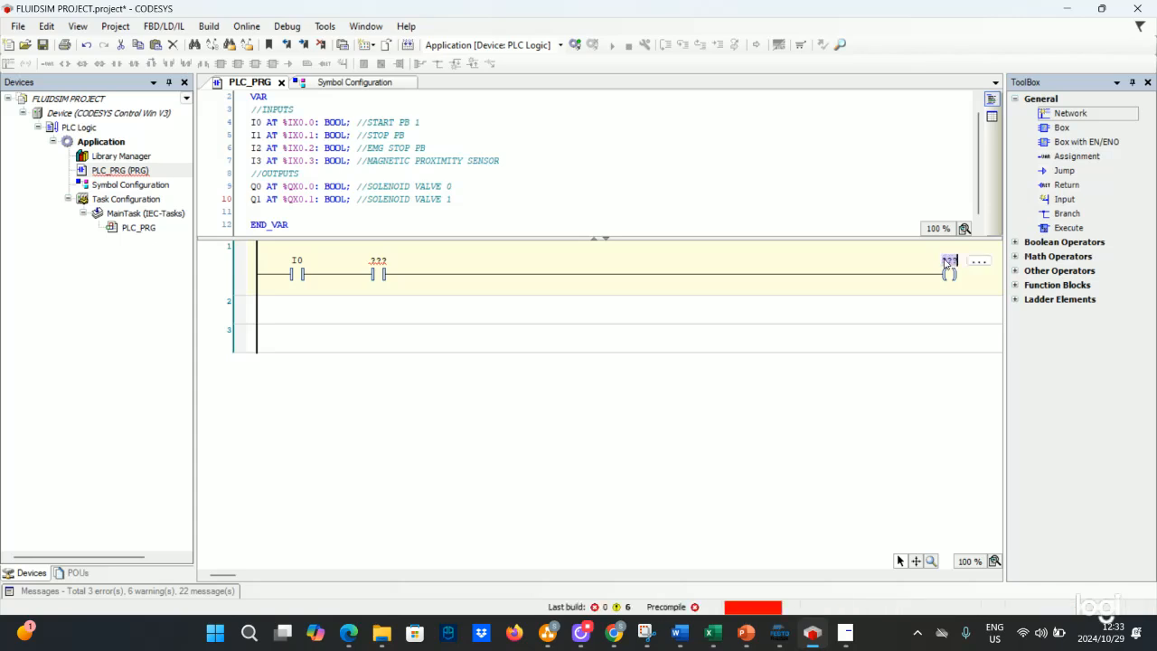
{"action": "type", "text": "MO"}
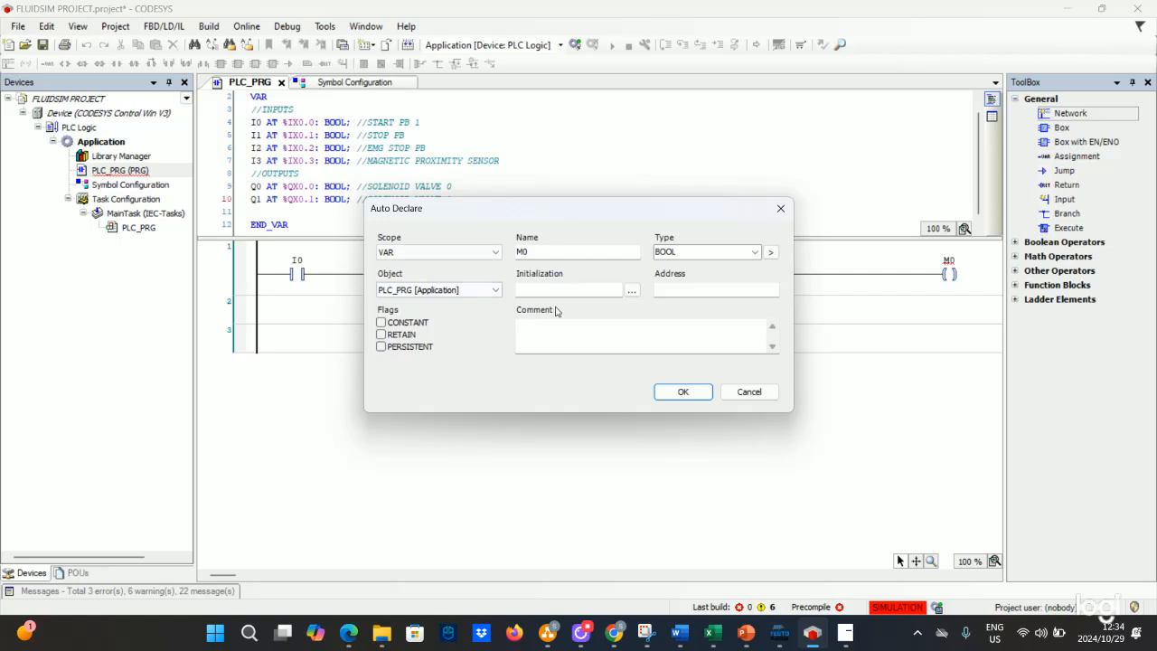
{"action": "left_click", "coordinate": [683, 394]}
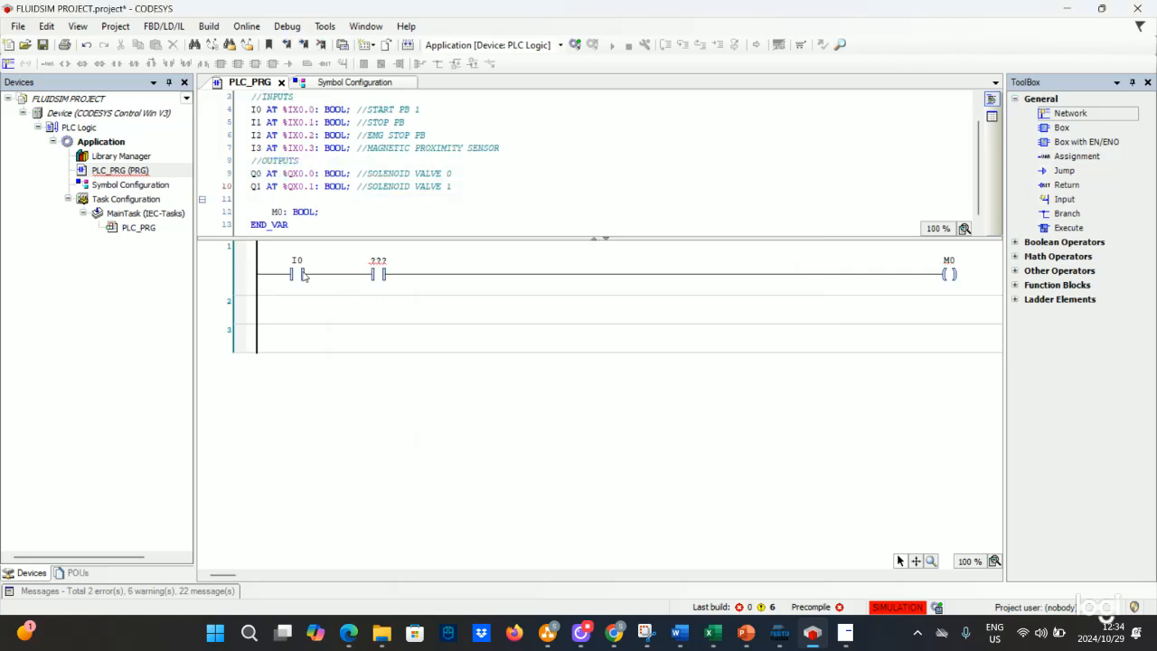
- Insert a parallel contact below I0 and name it M0 as a self-holding branch
{"action": "left_click", "coordinate": [304, 275]}
{"action": "left_click", "coordinate": [300, 262]}
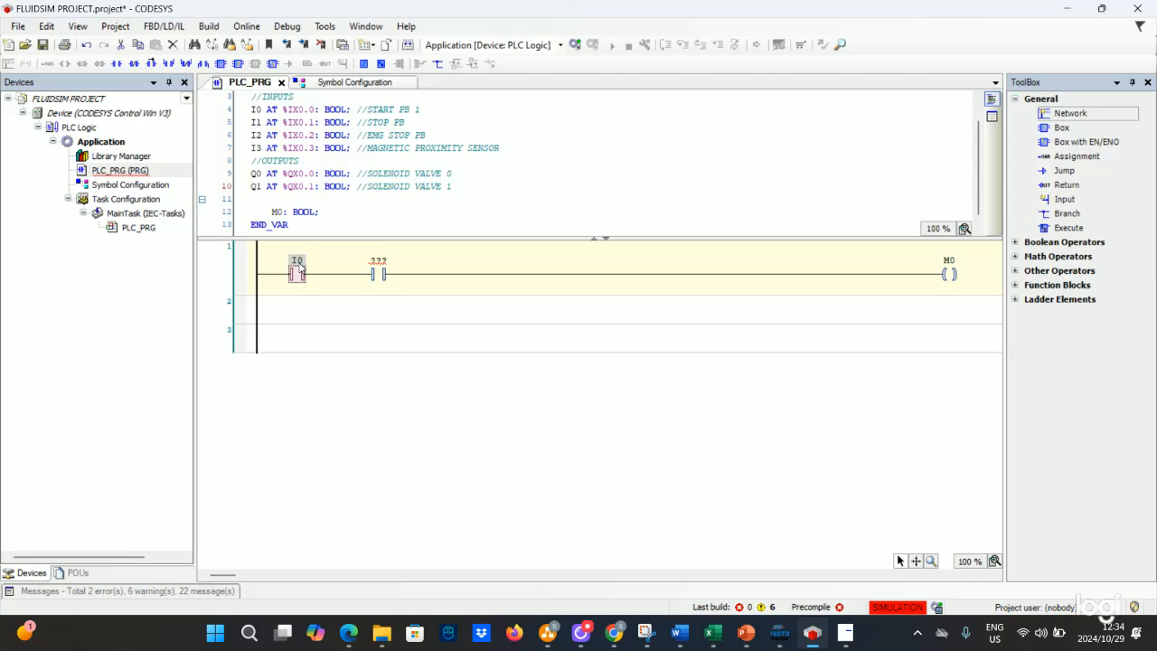
{"action": "right_click", "coordinate": [299, 264]}
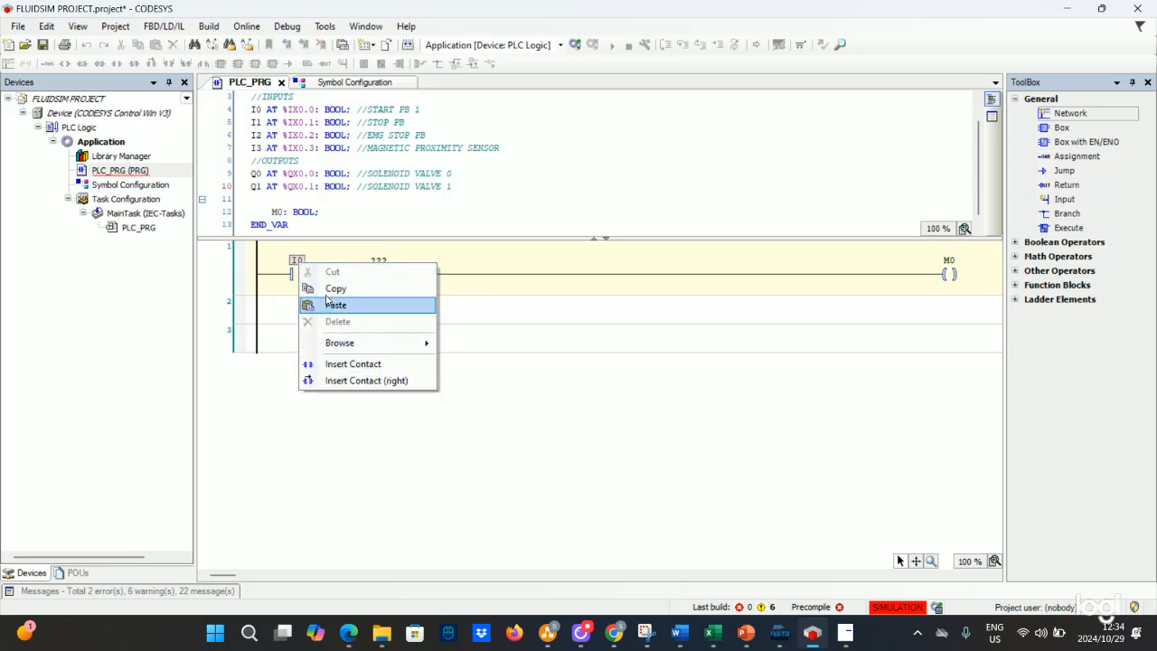
{"action": "left_click", "coordinate": [296, 274]}
{"action": "right_click", "coordinate": [296, 274]}
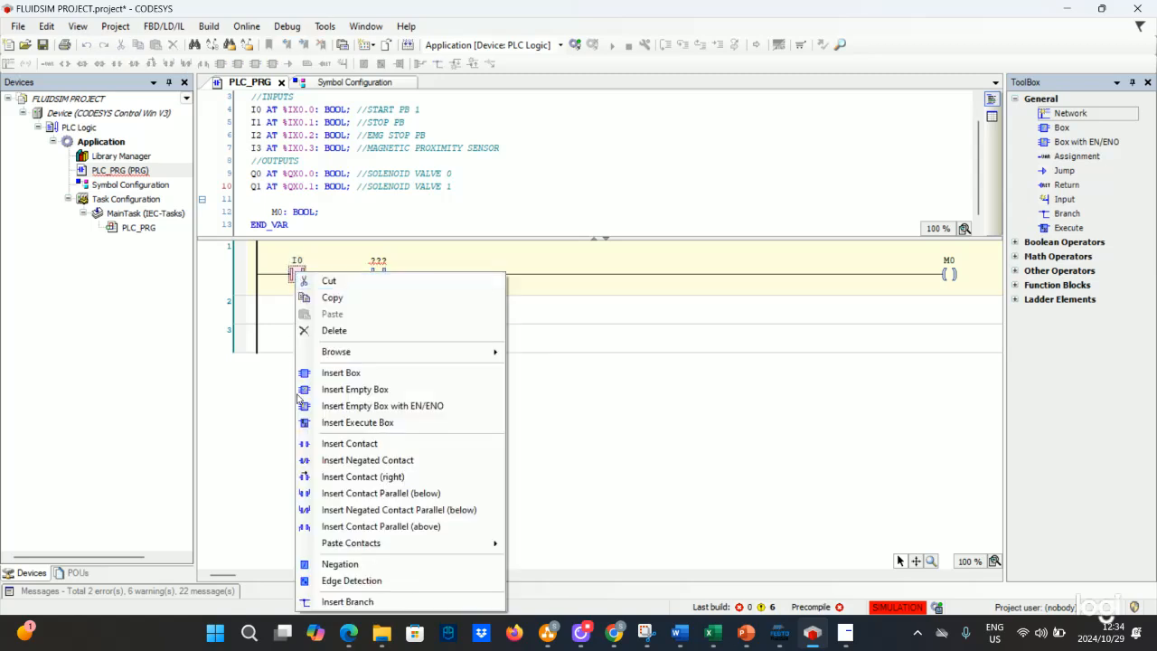
{"action": "left_click", "coordinate": [309, 494]}
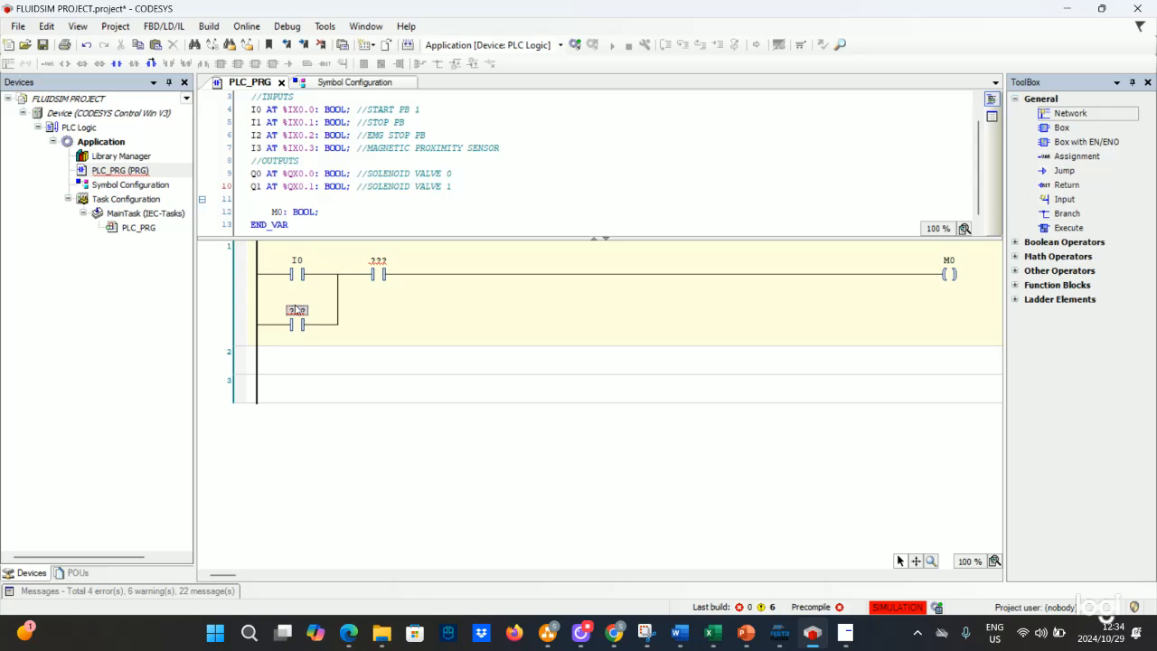
{"action": "left_click", "coordinate": [296, 310]}
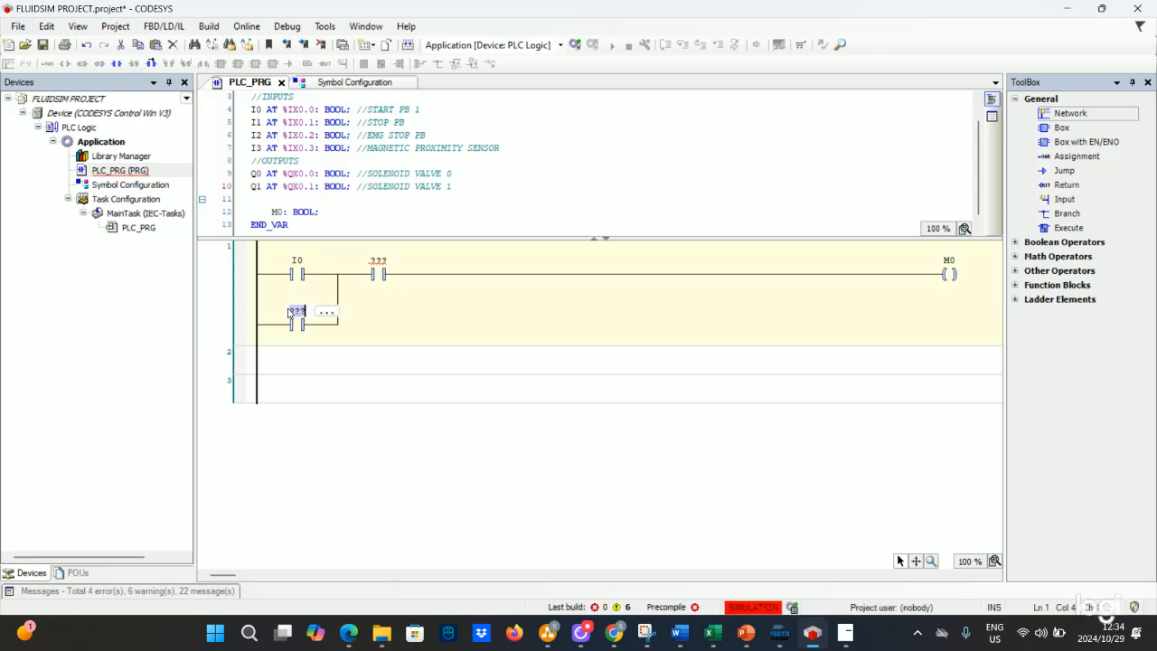
{"action": "type", "text": "M0"}
{"action": "left_click", "coordinate": [337, 313]}
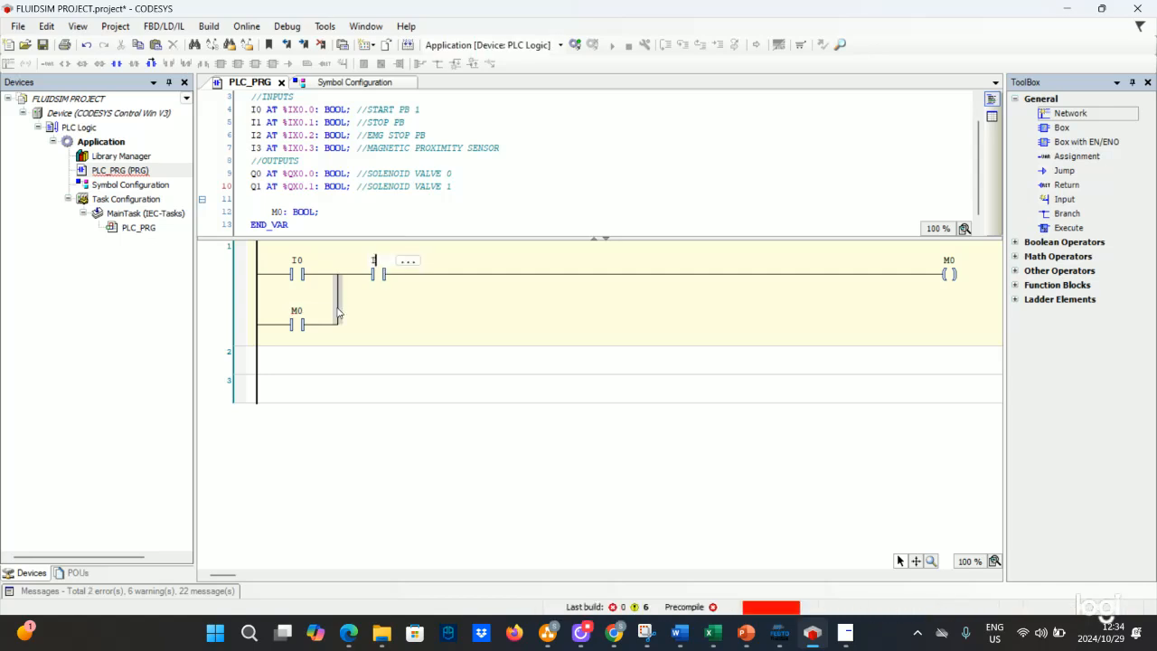
- Name the second series contact I1 and insert a third series contact I2 before the M0 coil
{"action": "left_click", "coordinate": [443, 279]}
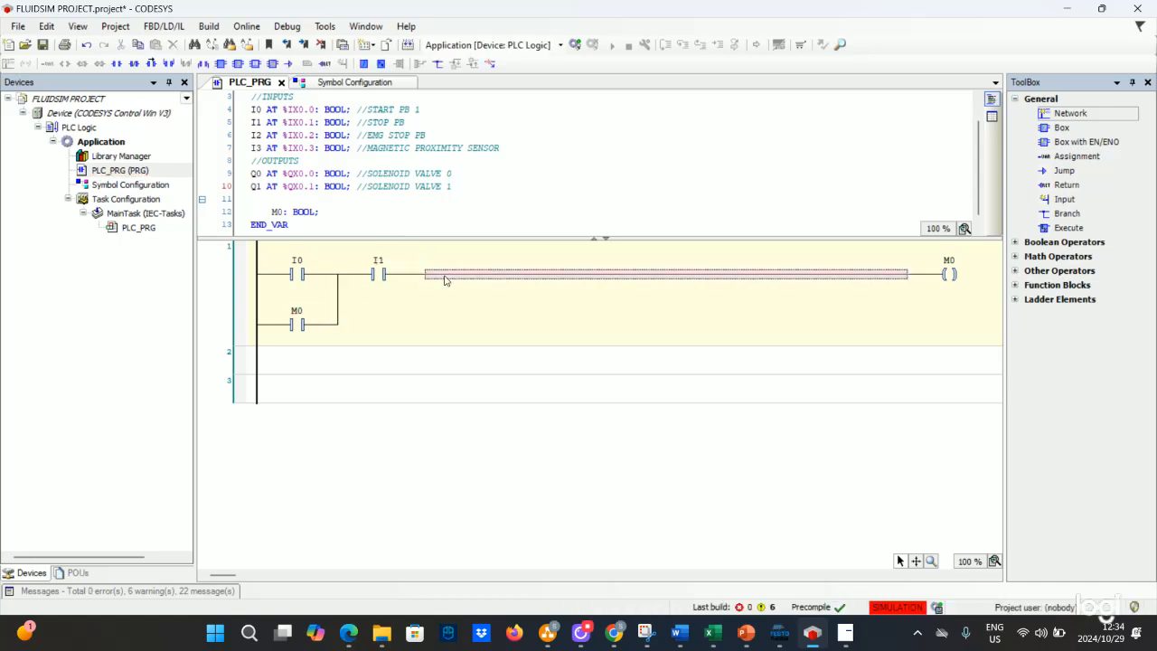
{"action": "right_click", "coordinate": [444, 279]}
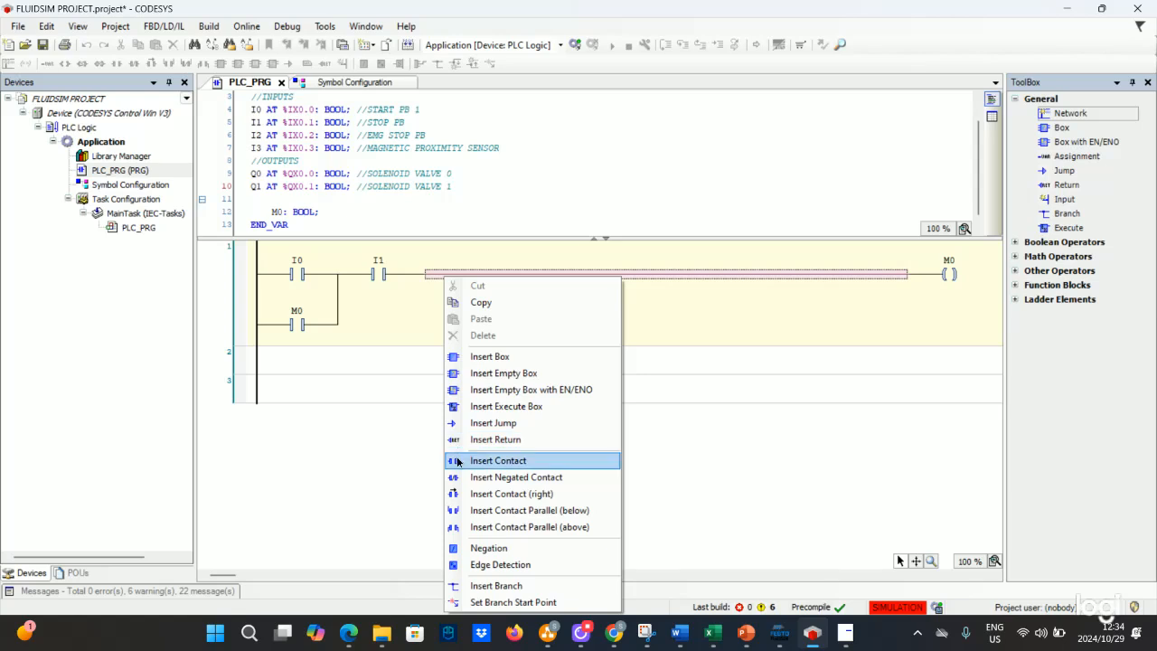
{"action": "left_click", "coordinate": [461, 460]}
{"action": "type", "text": "I2"}
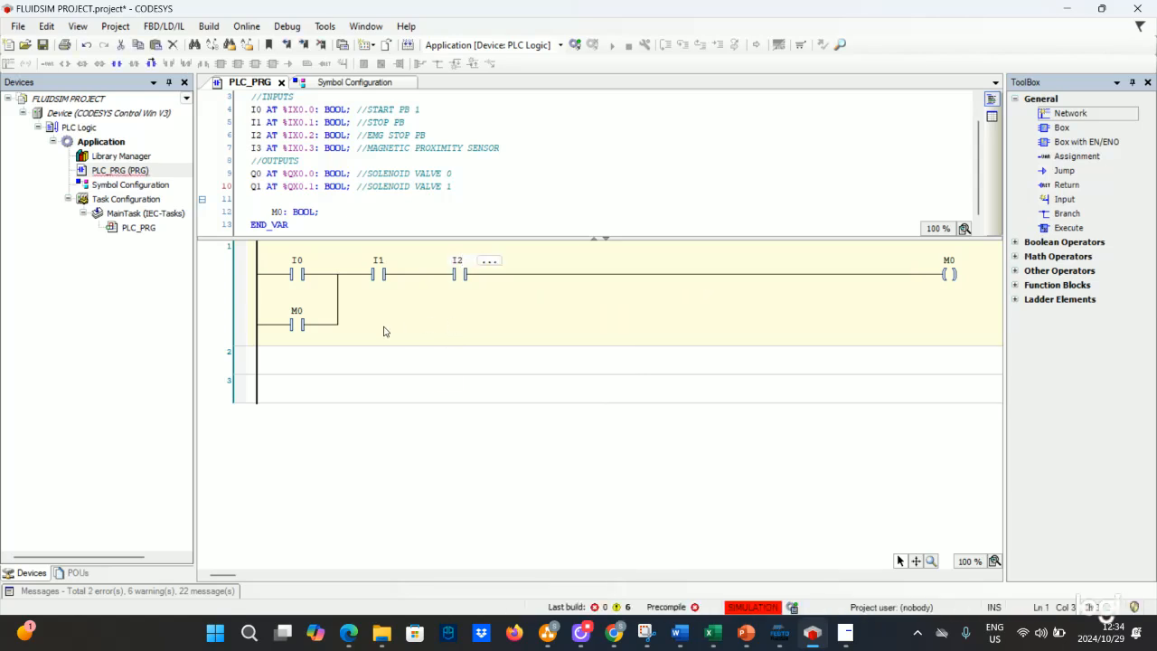
{"action": "key", "text": "Return"}
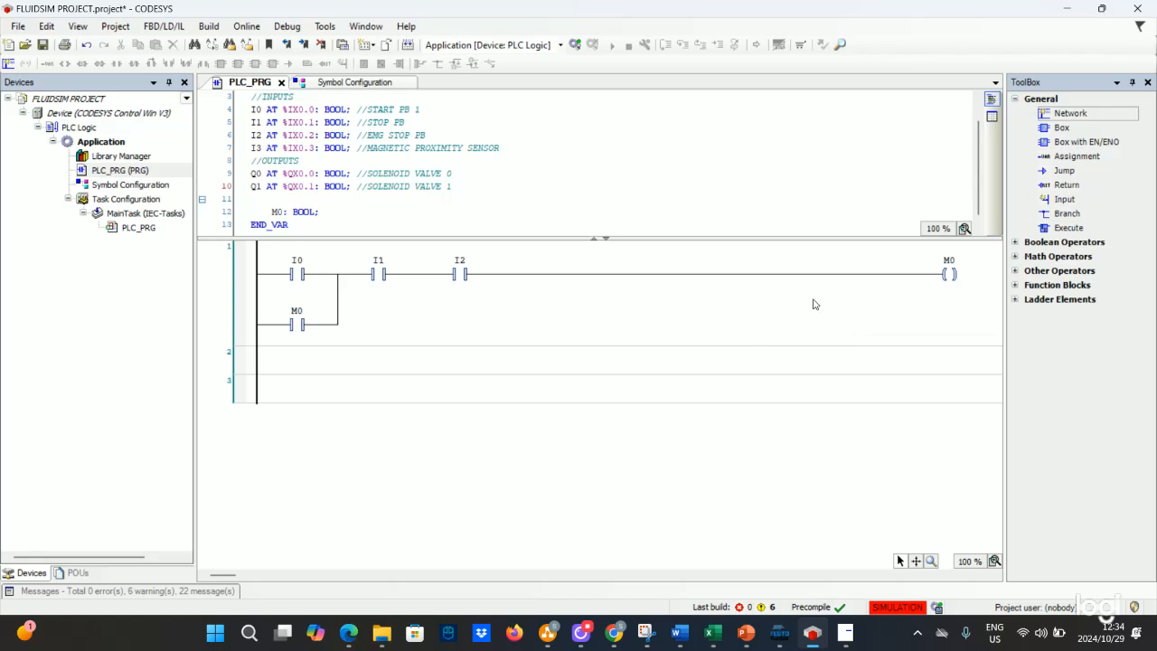
- Switch to the PowerPoint presentation and select the second process step on the Exercise 5 slide
{"action": "left_click", "coordinate": [443, 367]}
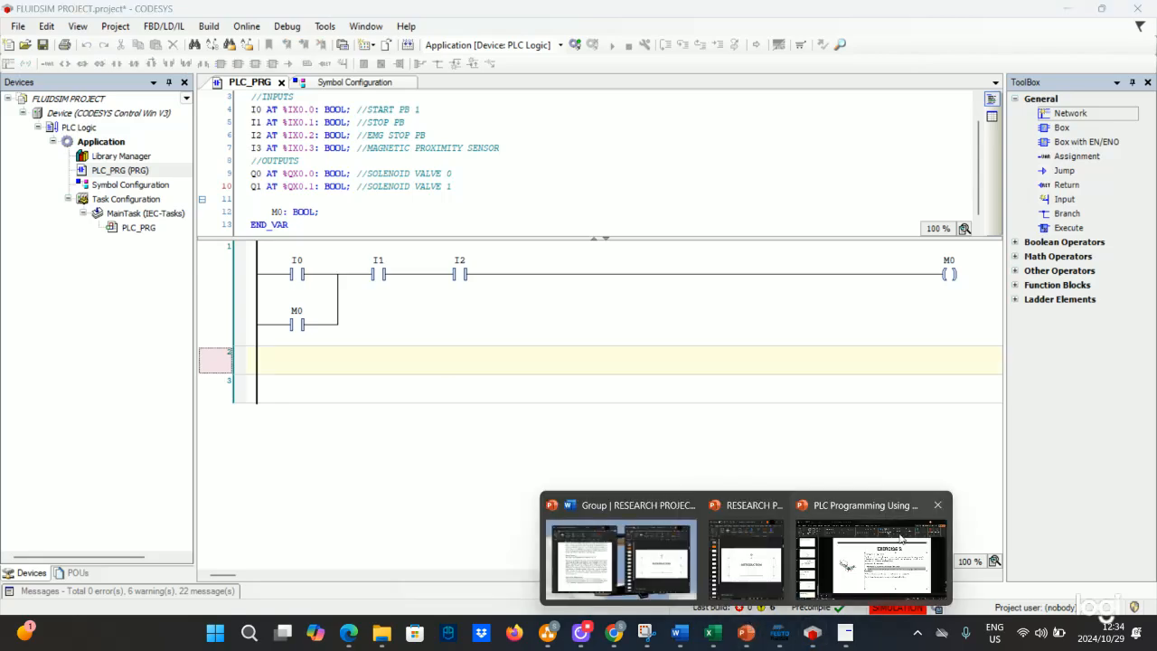
{"action": "left_click", "coordinate": [870, 552]}
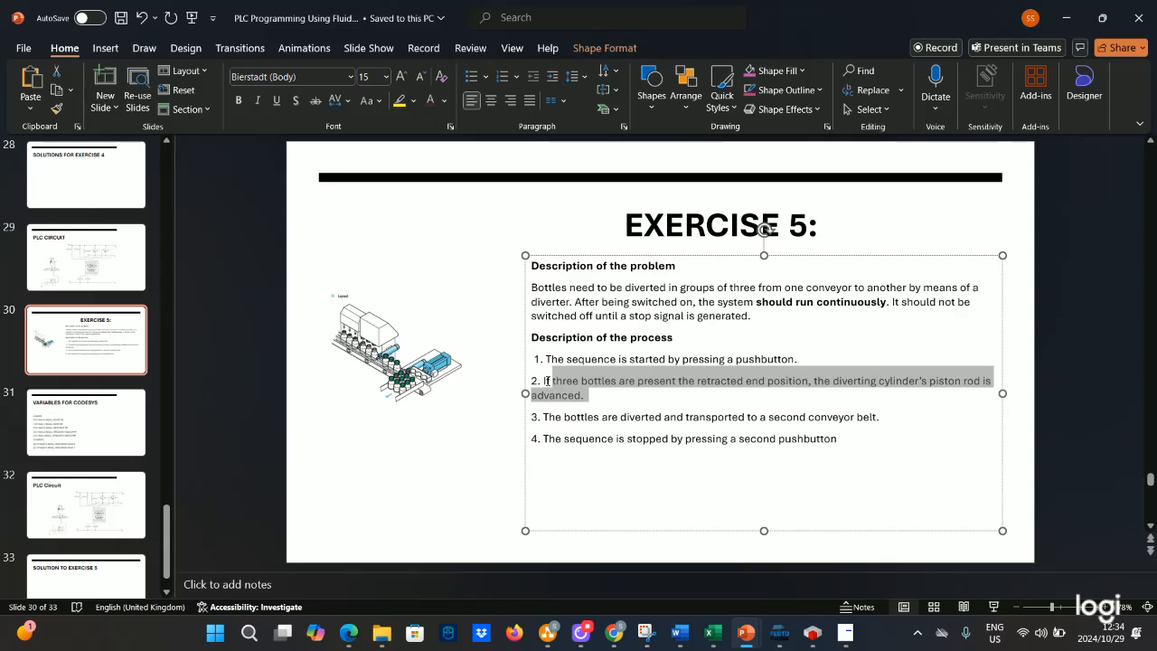
{"action": "left_click", "coordinate": [547, 383]}
{"action": "triple_click", "coordinate": [546, 384]}
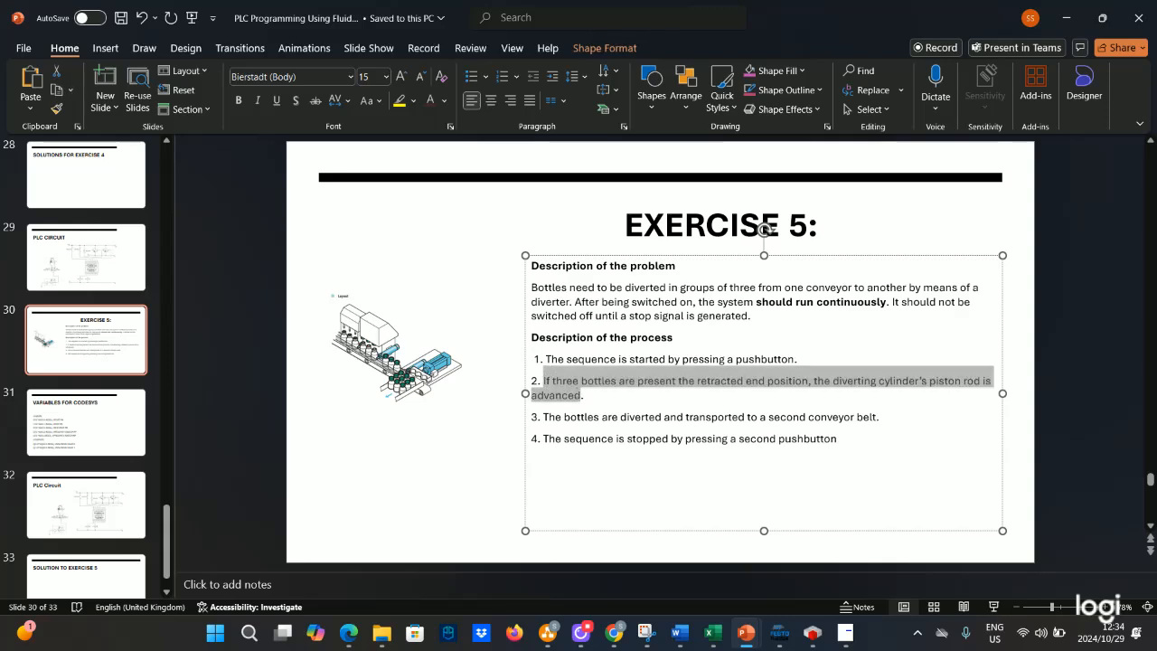